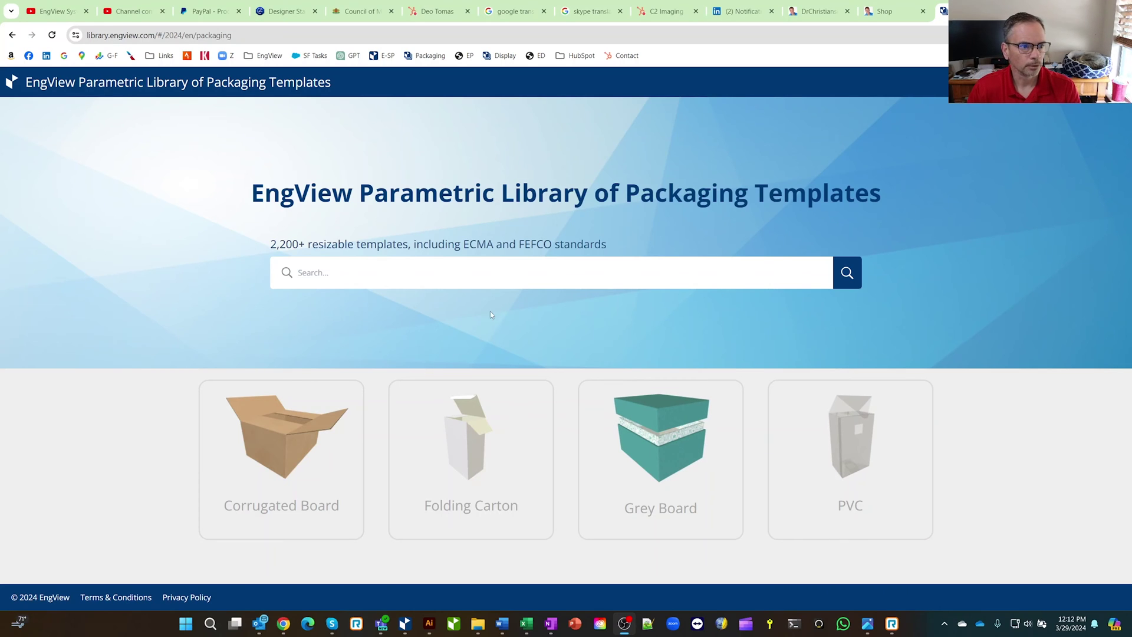
# Step: Search the packaging template library for EVF11908 and open the Truncated Top Lock - Snap Lock template in EngView Package & Display Designer
pyautogui.rightClick(393, 280)
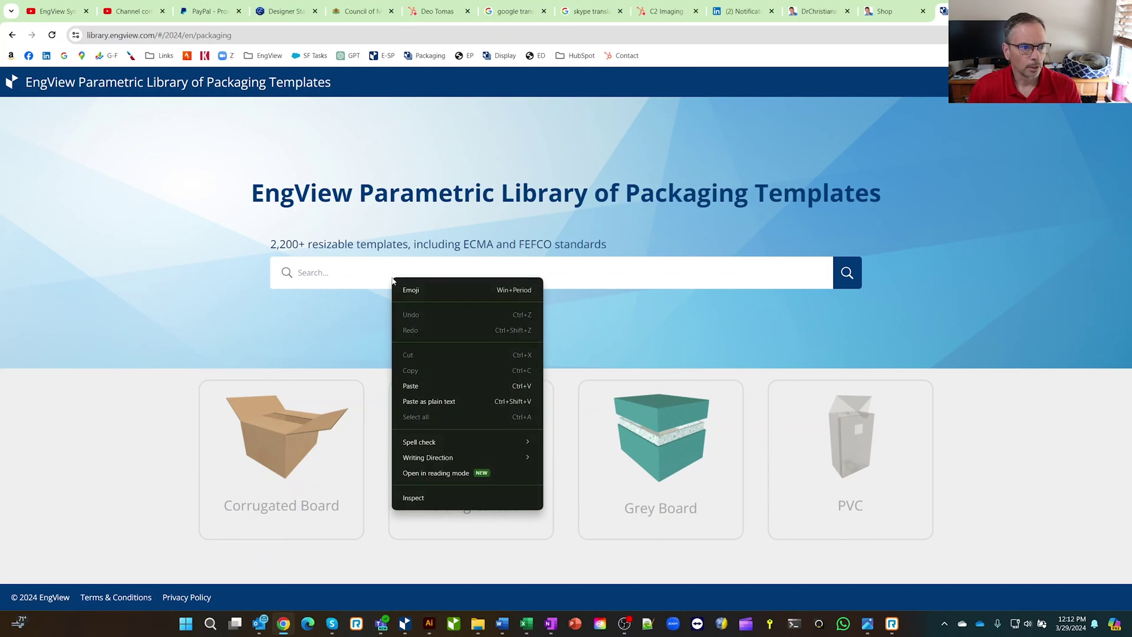
pyautogui.click(428, 386)
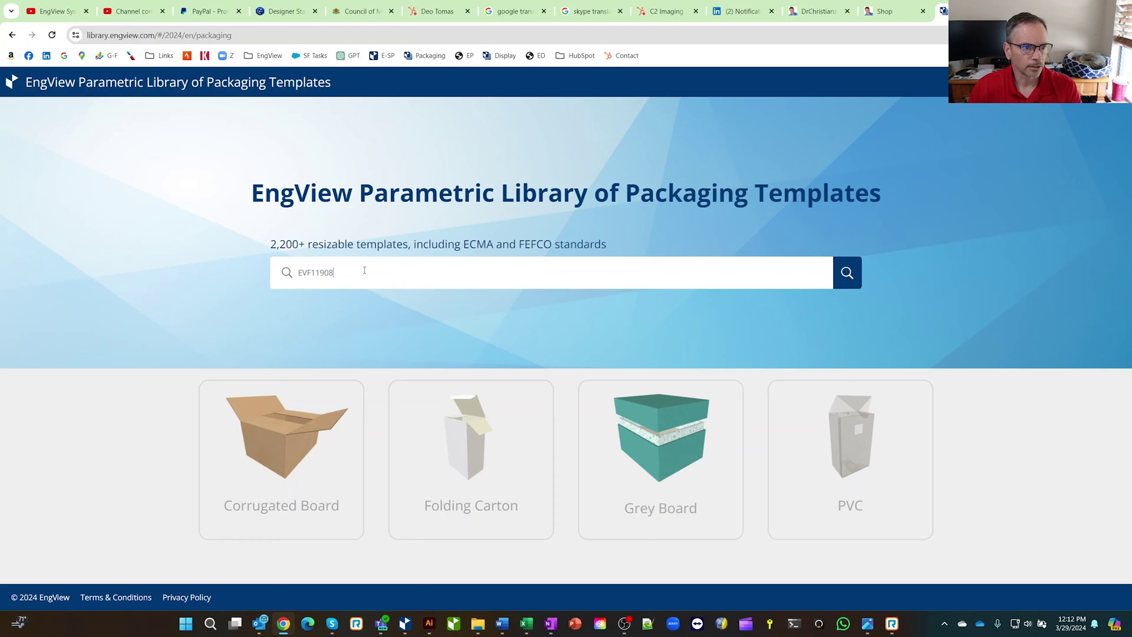
pyautogui.click(844, 277)
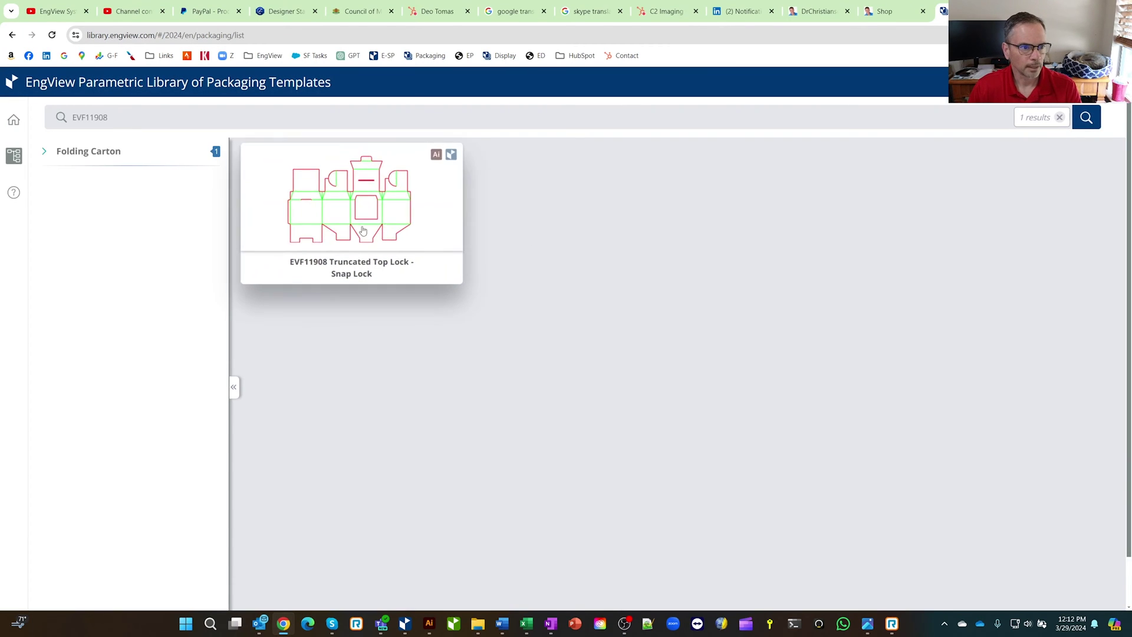
pyautogui.click(451, 154)
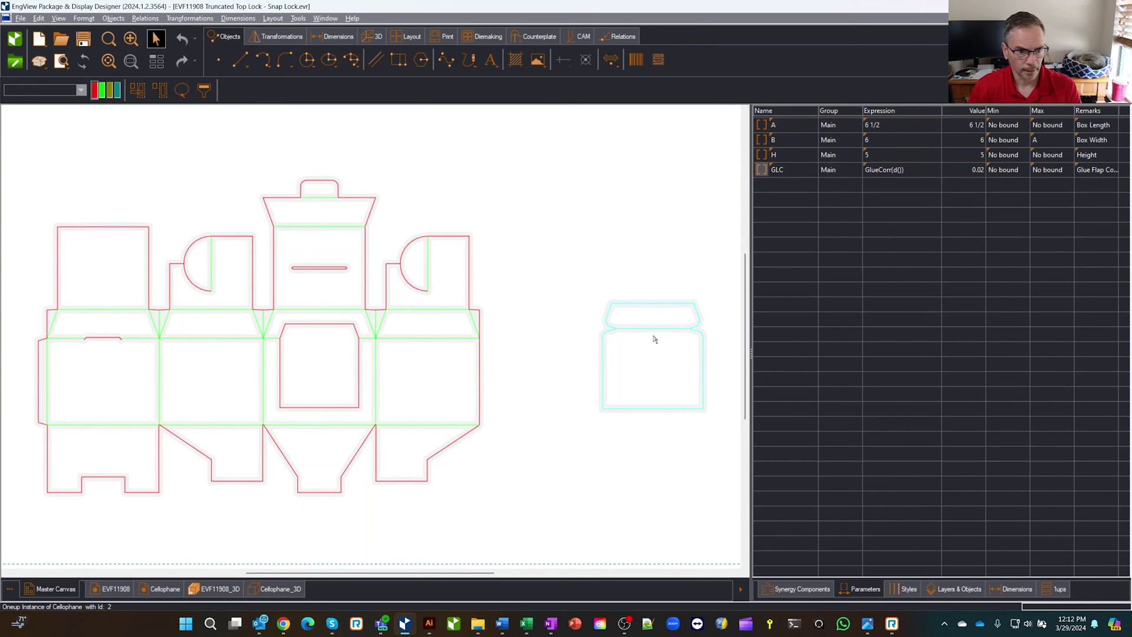
# Step: Show the EVF11908 carton's folded 3D model and examine its window from several sides
pyautogui.click(214, 589)
pyautogui.moveTo(608, 407); pyautogui.dragTo(519, 316)
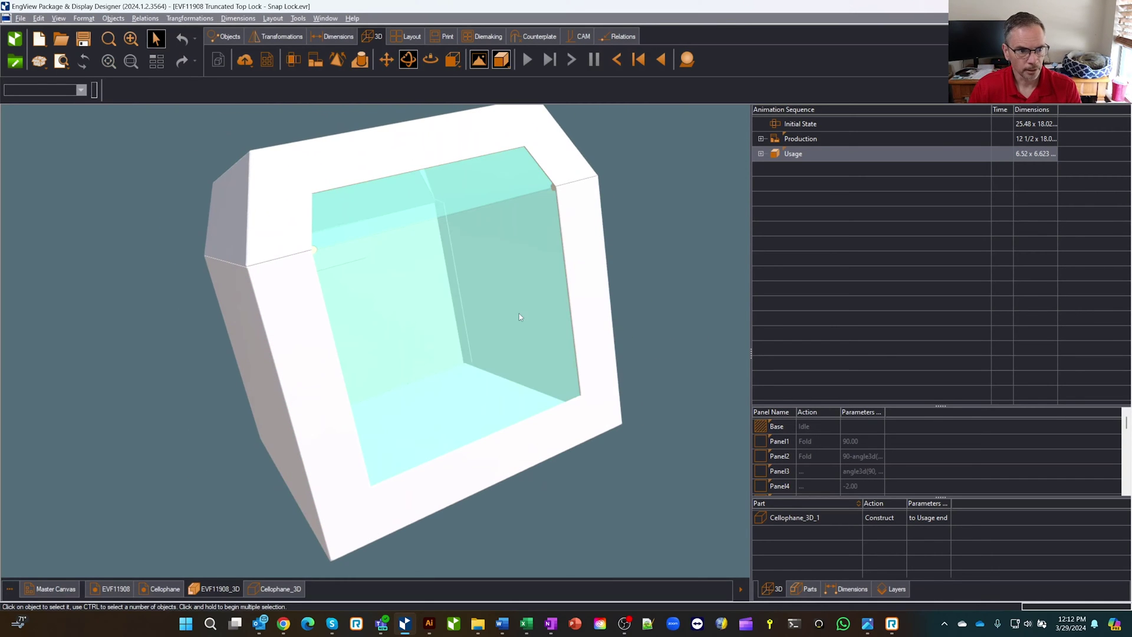
pyautogui.moveTo(433, 274); pyautogui.dragTo(465, 293)
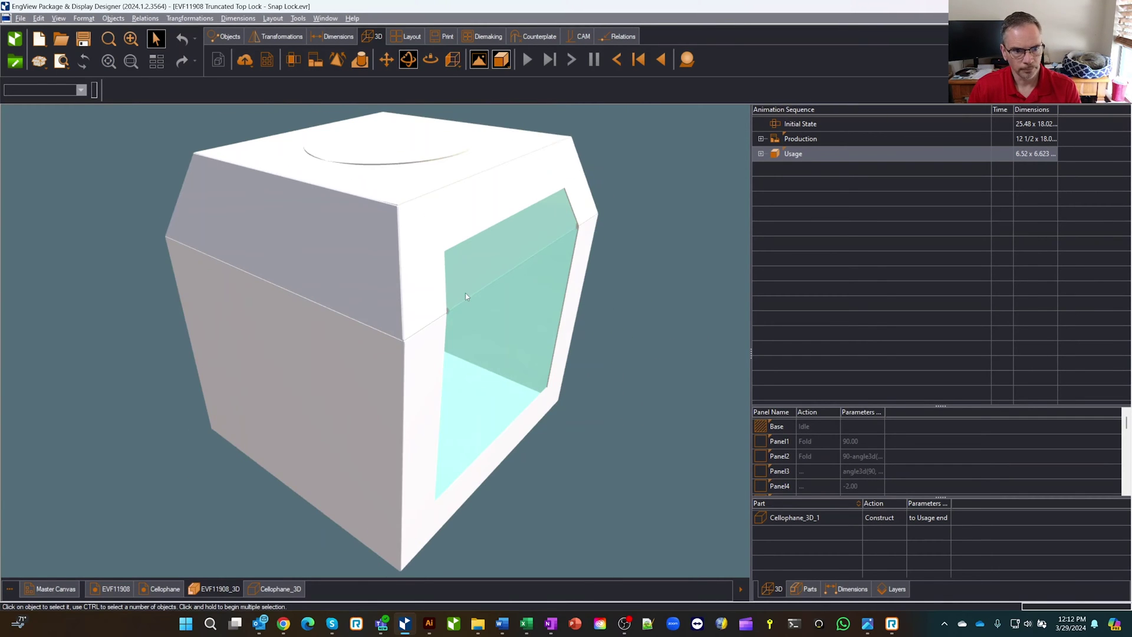
# Step: Change the material of the Cellophane_3D drawing to Plastic Matt in its drawing properties
pyautogui.click(276, 589)
pyautogui.moveTo(413, 362); pyautogui.dragTo(614, 343)
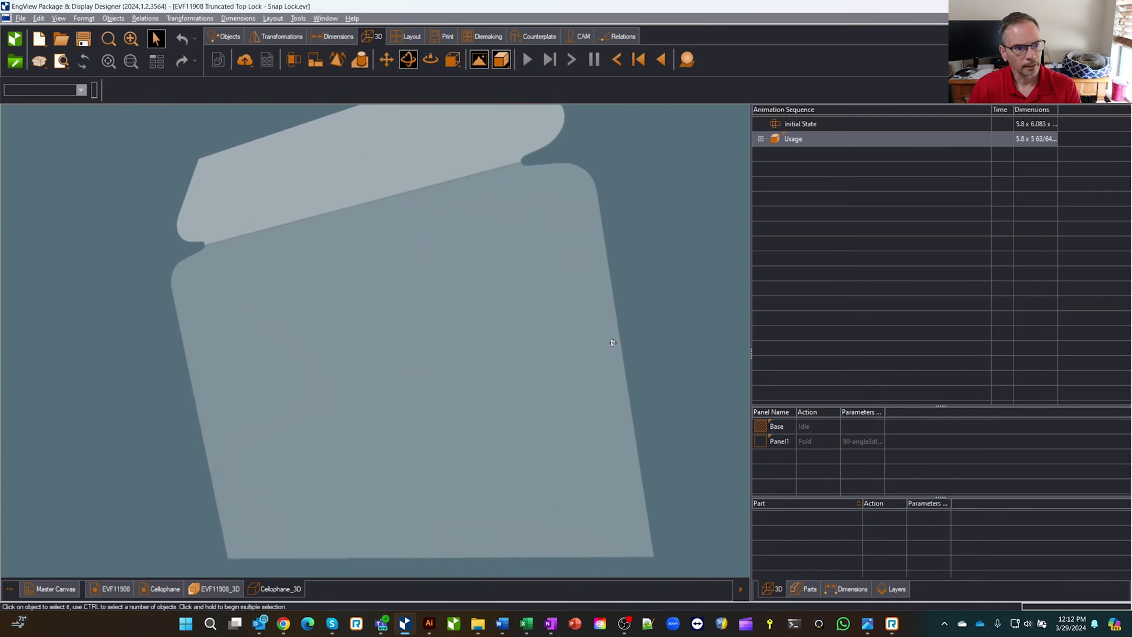
pyautogui.rightClick(280, 589)
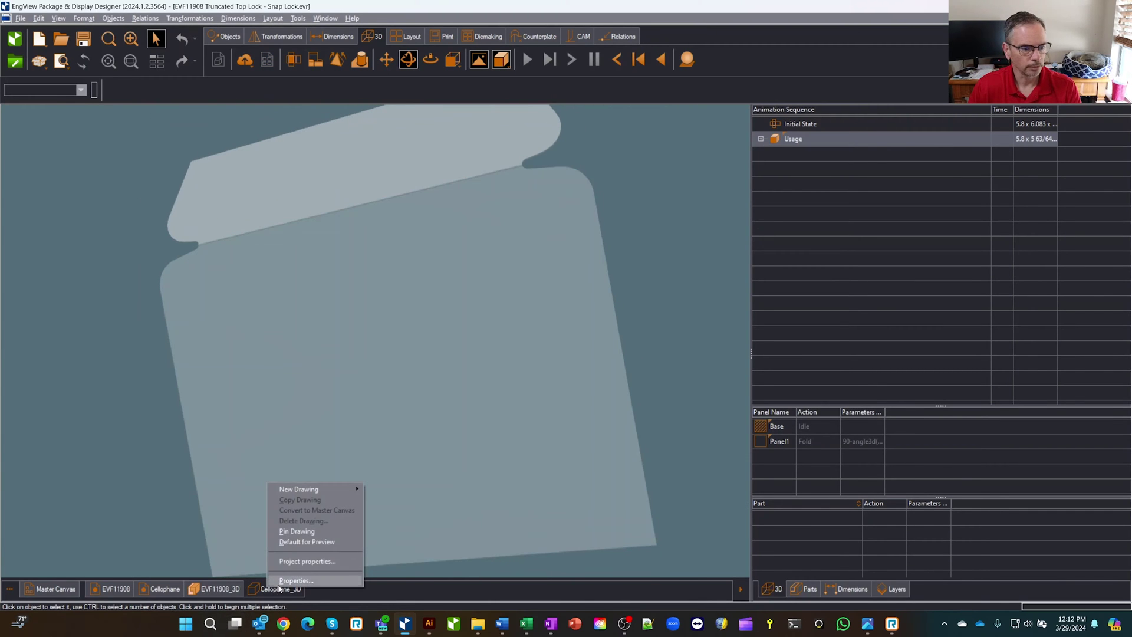
pyautogui.click(281, 583)
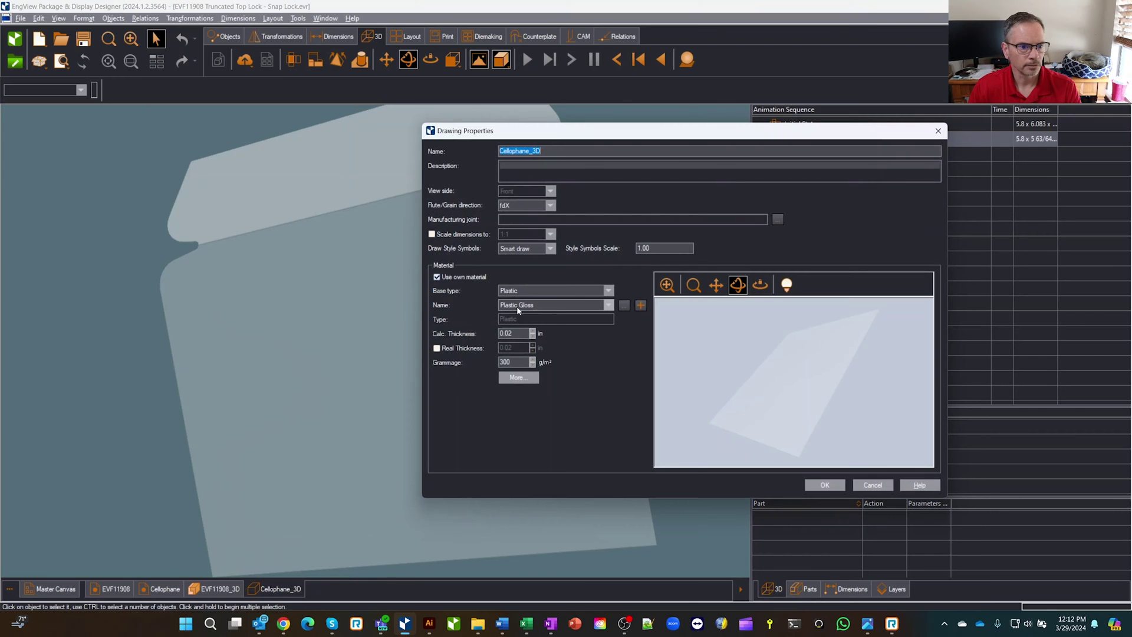
pyautogui.click(606, 306)
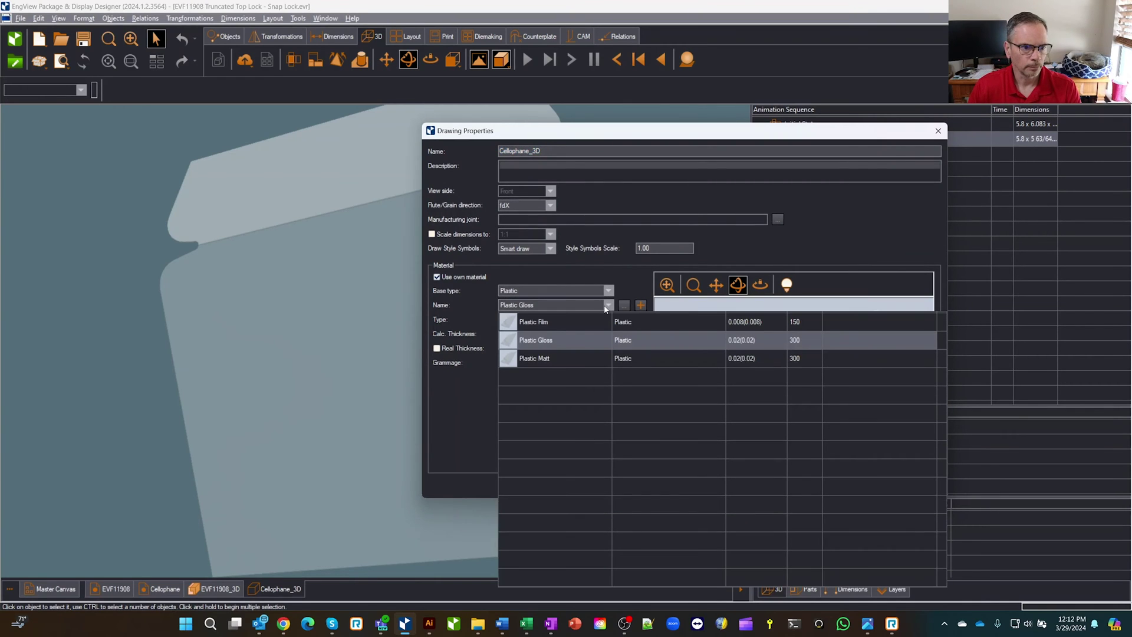
pyautogui.click(548, 358)
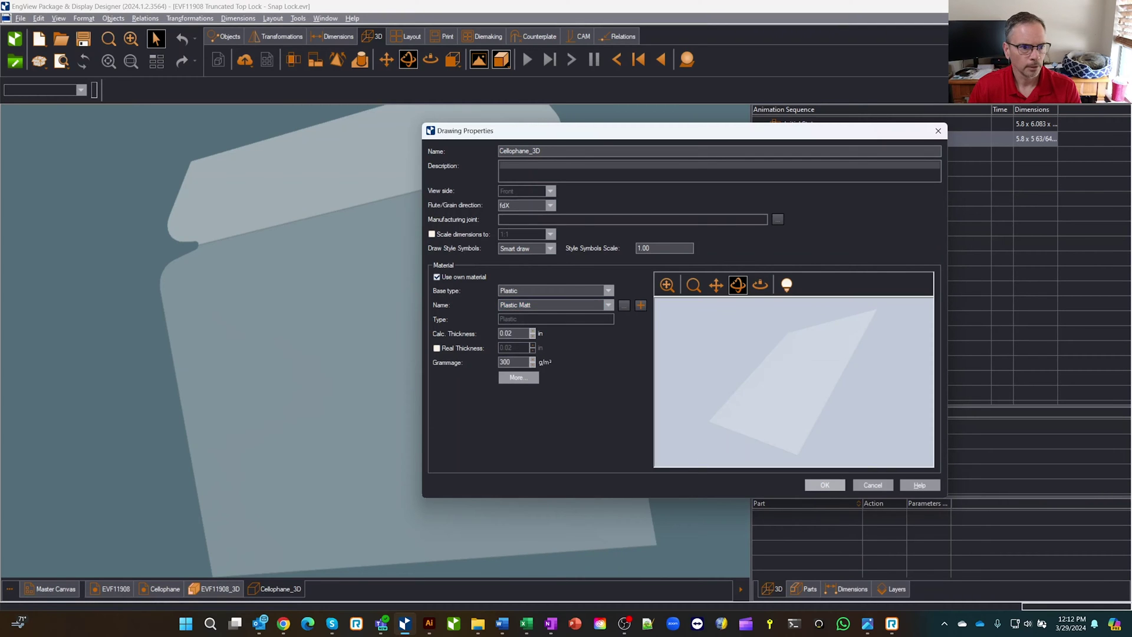
pyautogui.click(824, 486)
# Step: Check the cellophane drawing's dimensions, and set the box height parameter H to 8 in the EVF11908 drawing
pyautogui.click(164, 589)
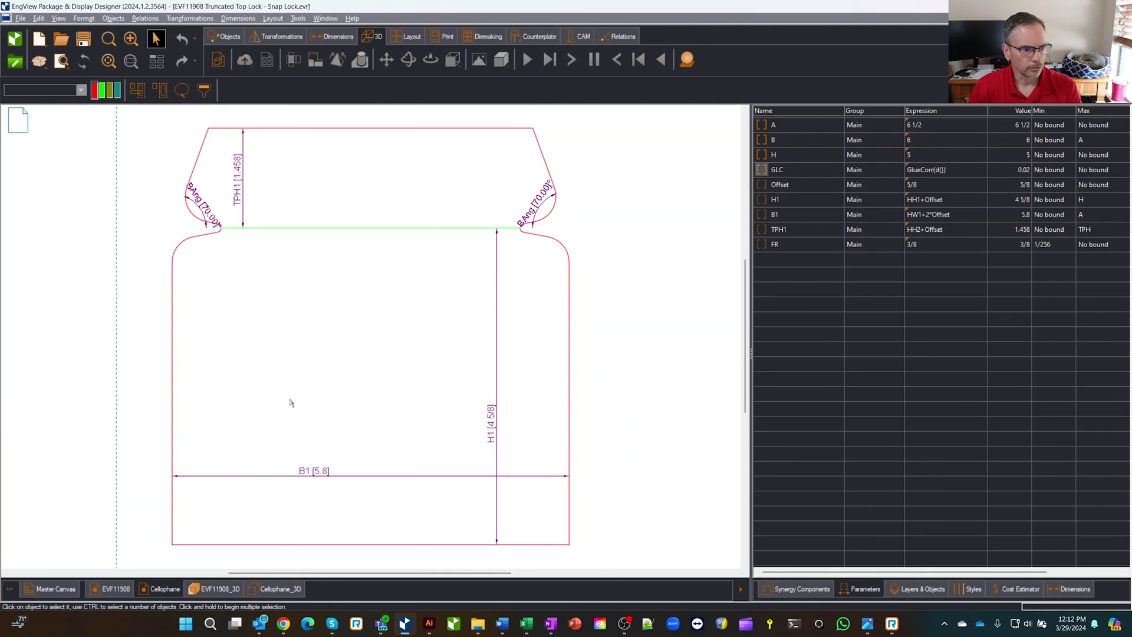
pyautogui.click(113, 588)
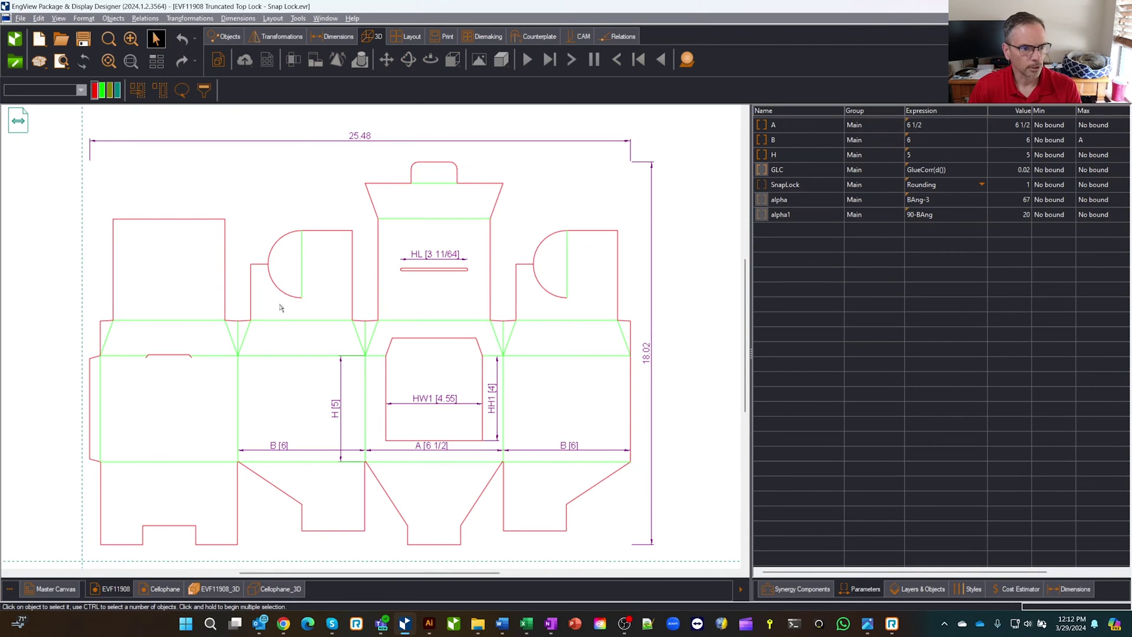
pyautogui.click(787, 125)
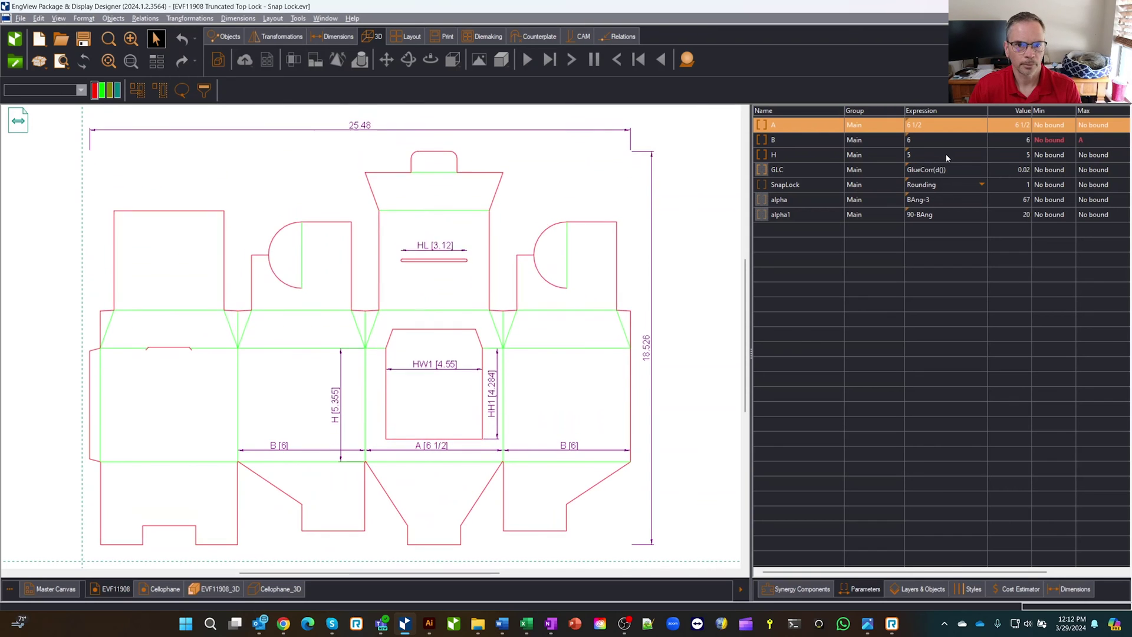
pyautogui.click(925, 154)
pyautogui.click(929, 156)
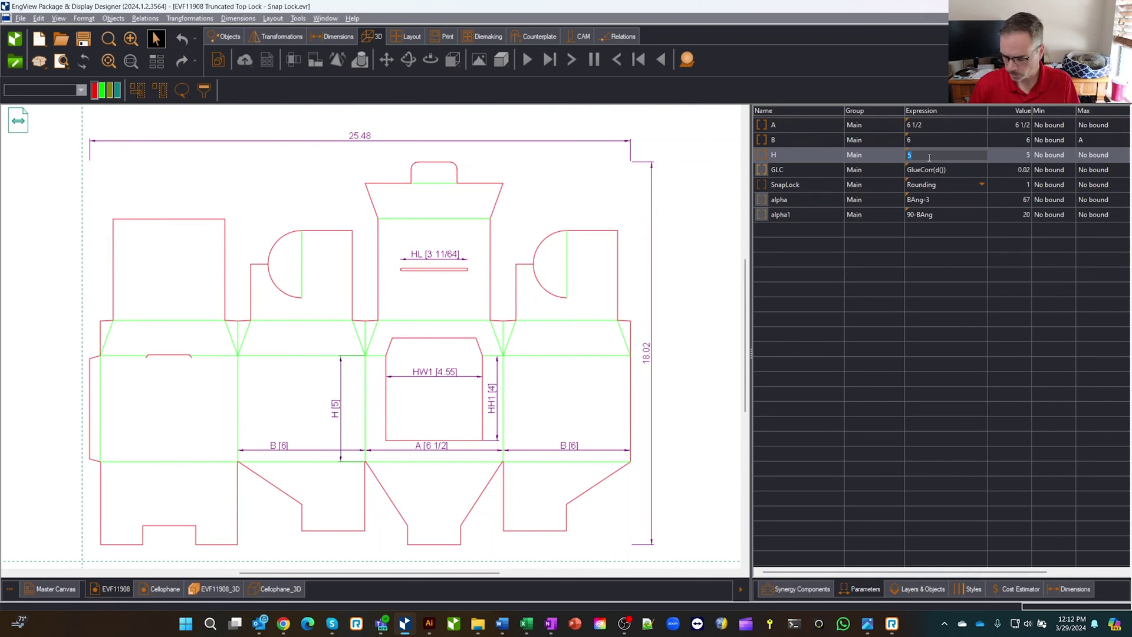
pyautogui.write('8')
pyautogui.press('Return')
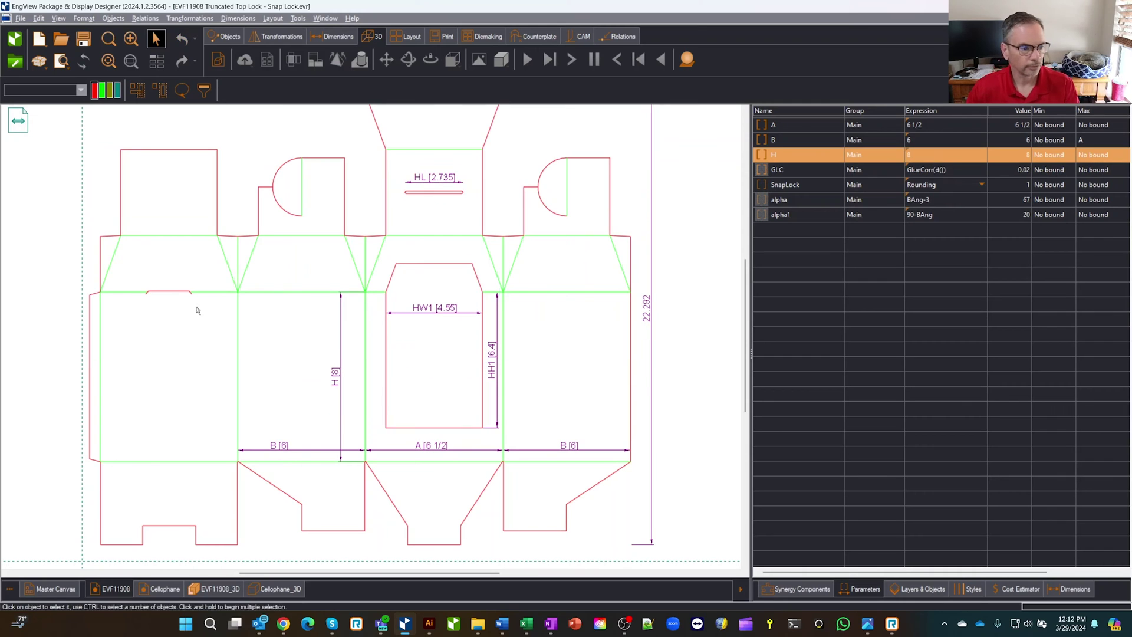
pyautogui.click(129, 40)
# Step: Examine the resized carton and its cellophane window in the folded 3D model
pyautogui.click(214, 588)
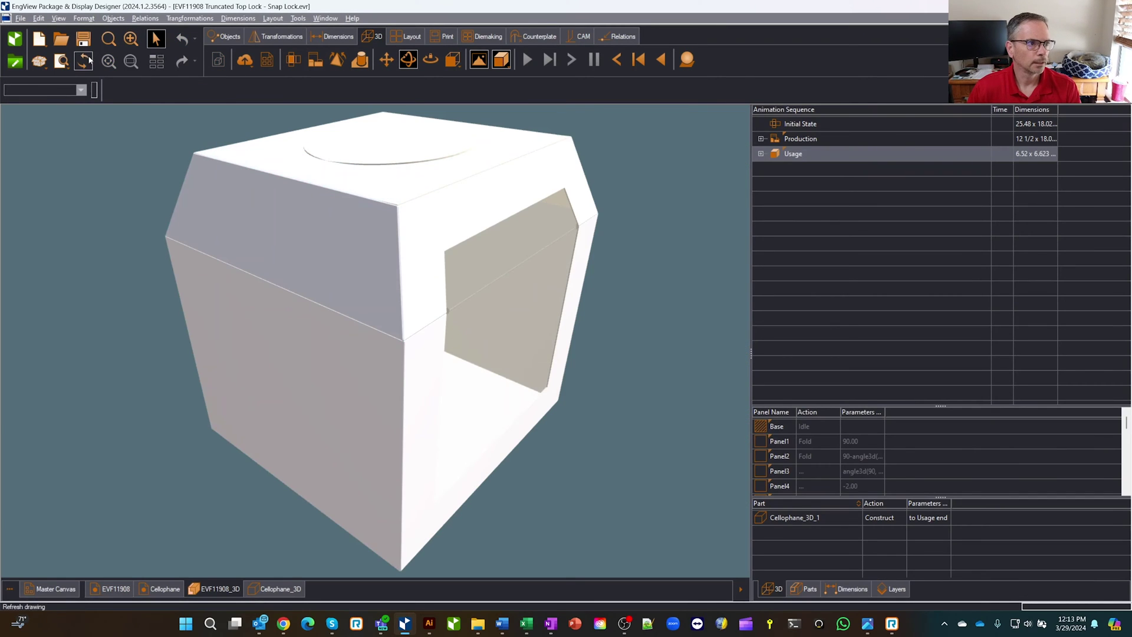
pyautogui.click(131, 39)
pyautogui.moveTo(354, 177); pyautogui.dragTo(685, 165)
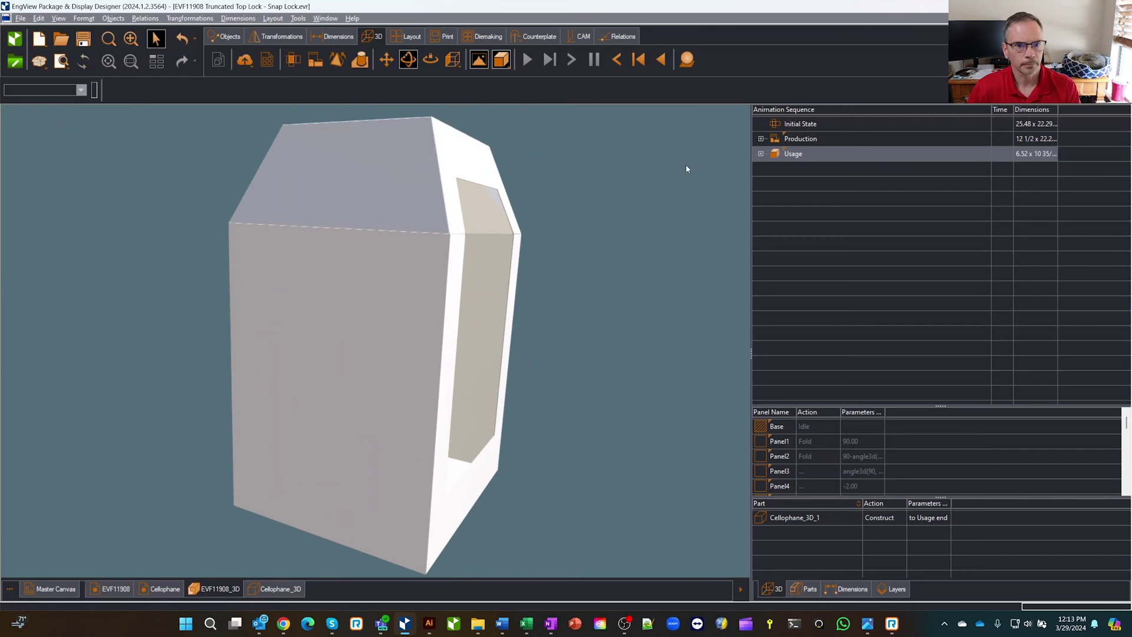
# Step: Show the 3D carton in its Initial State and examine the flat blank together with the separate cellophane piece
pyautogui.click(801, 123)
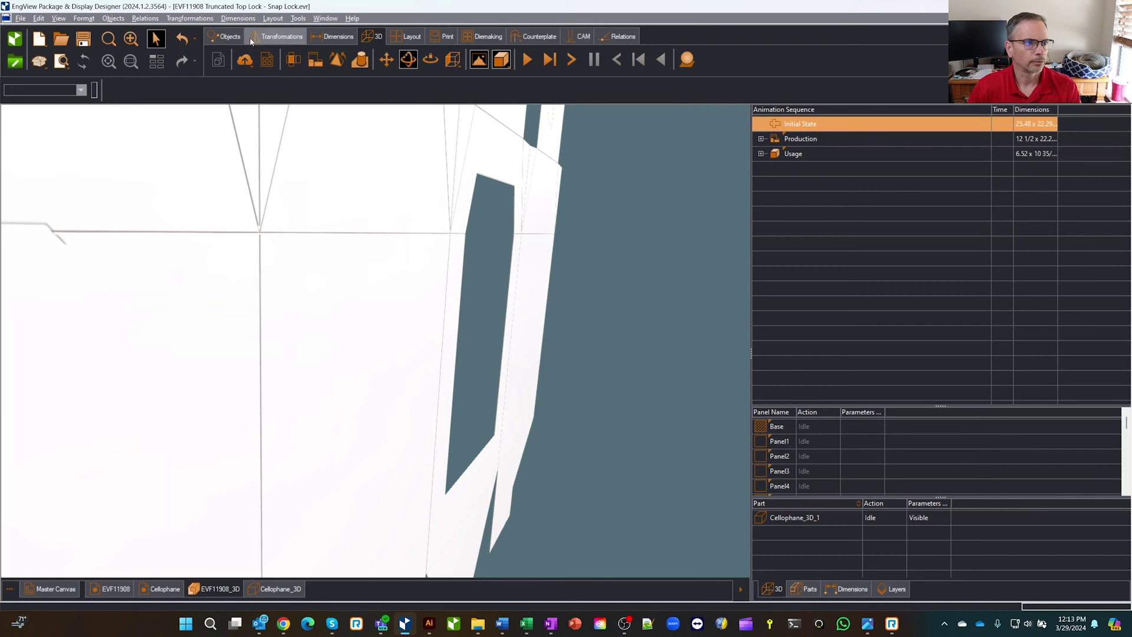
pyautogui.click(133, 41)
pyautogui.moveTo(248, 194); pyautogui.dragTo(399, 227)
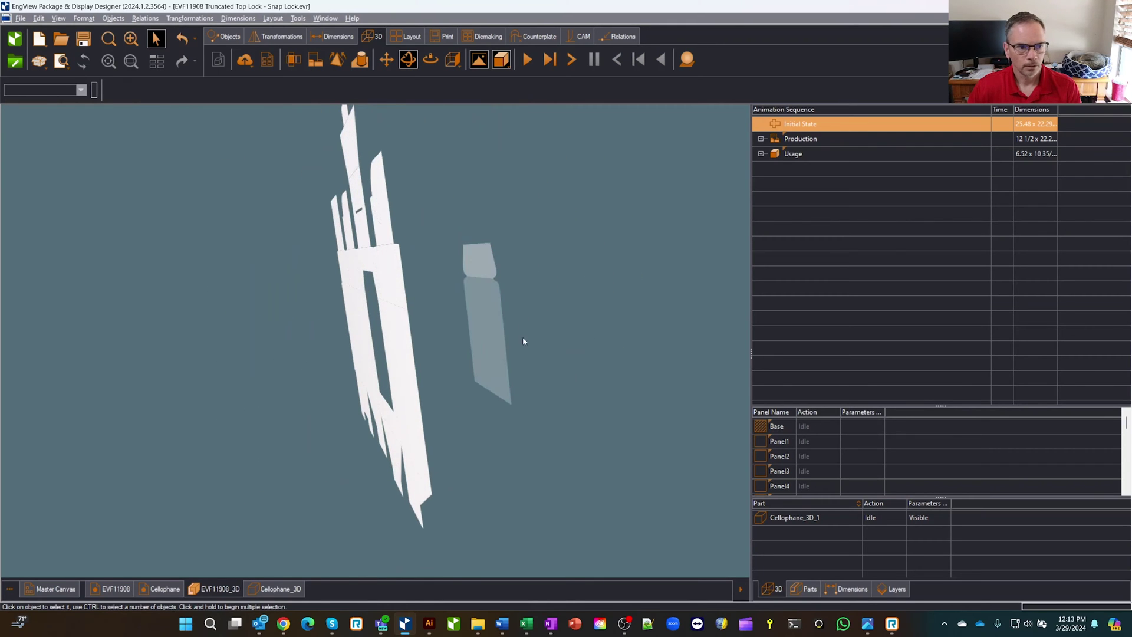
pyautogui.moveTo(602, 274); pyautogui.dragTo(564, 270)
pyautogui.moveTo(505, 295)
pyautogui.mouseDown()
pyautogui.moveTo(637, 263)
pyautogui.moveTo(515, 278)
pyautogui.moveTo(632, 290)
pyautogui.moveTo(496, 294)
pyautogui.moveTo(614, 283)
pyautogui.moveTo(702, 300)
pyautogui.mouseUp()
# Step: Review the alignment properties of the inserted Cellophane_3D_1 part and close them without changes
pyautogui.click(794, 518)
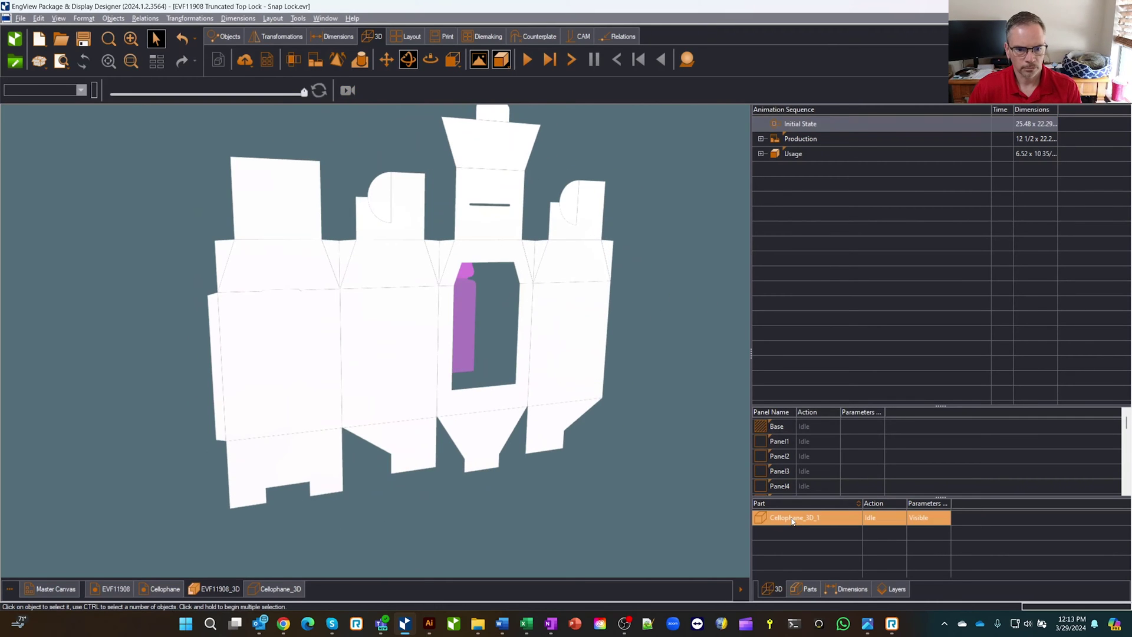
pyautogui.doubleClick(801, 520)
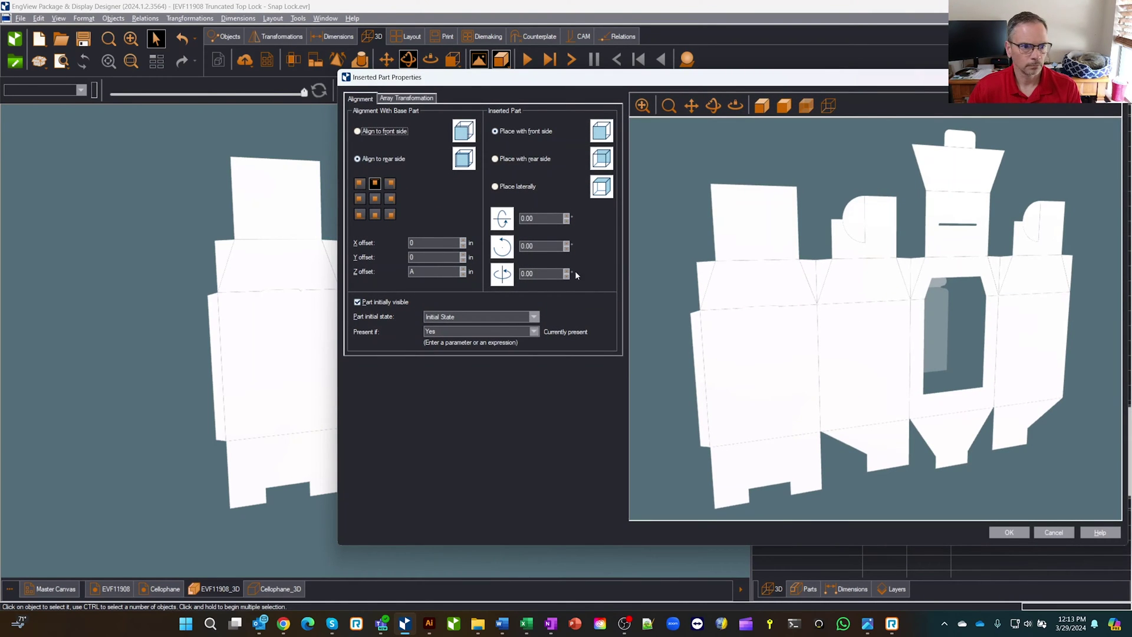
pyautogui.click(1053, 532)
pyautogui.moveTo(650, 321); pyautogui.dragTo(613, 330)
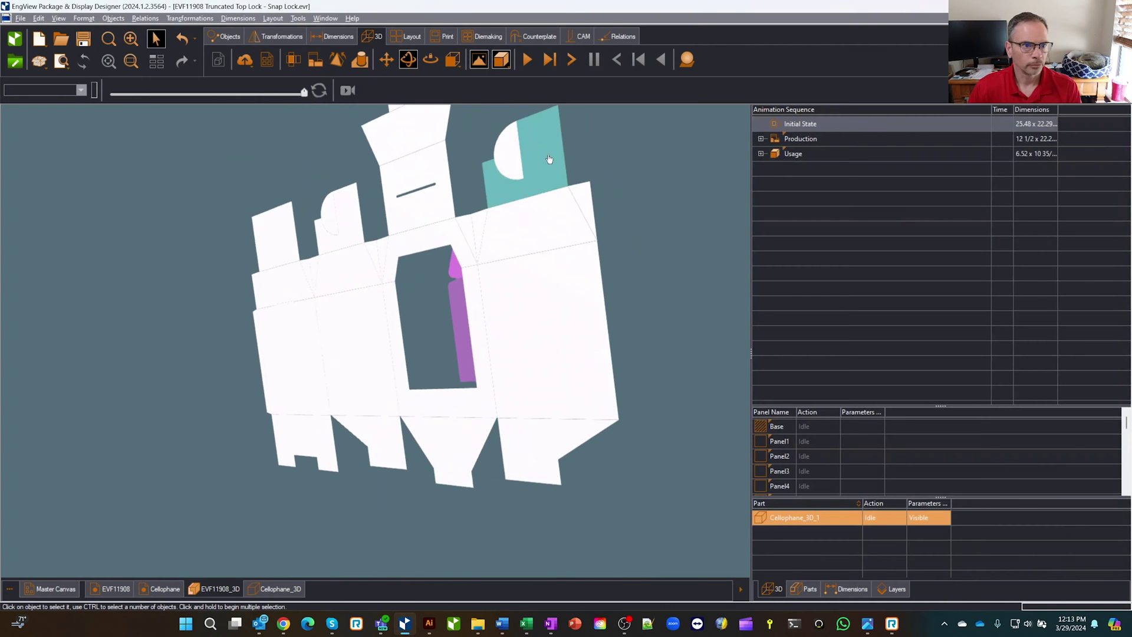
# Step: Play the carton's folding animation and watch the cellophane and panels assemble from different angles
pyautogui.click(529, 61)
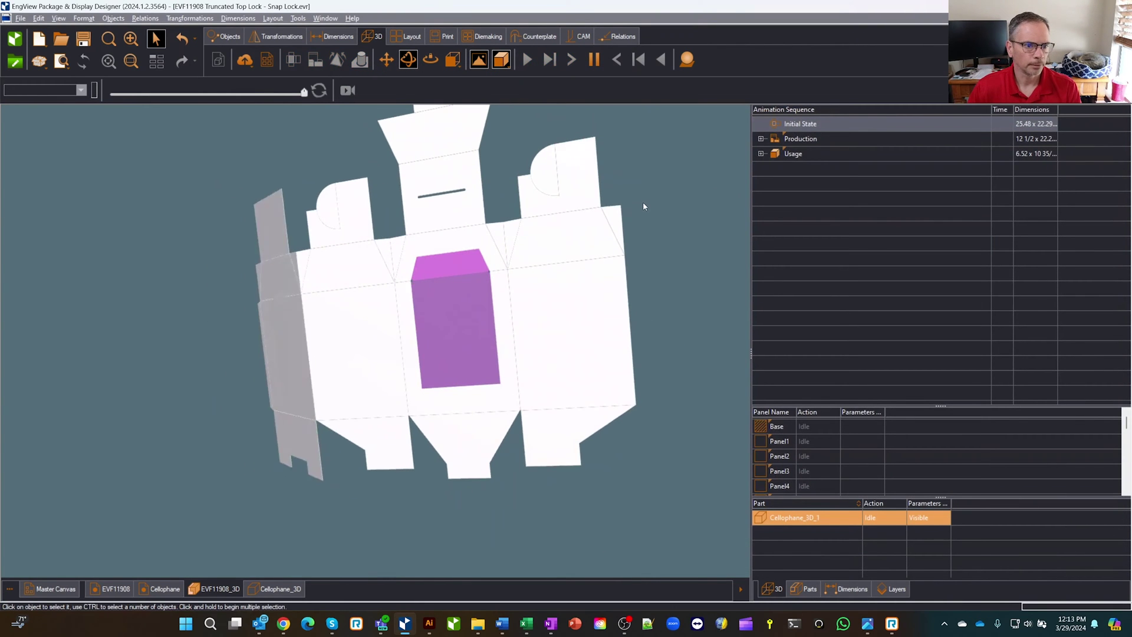
pyautogui.moveTo(627, 215); pyautogui.dragTo(369, 283)
pyautogui.scroll(1, 452, 238)
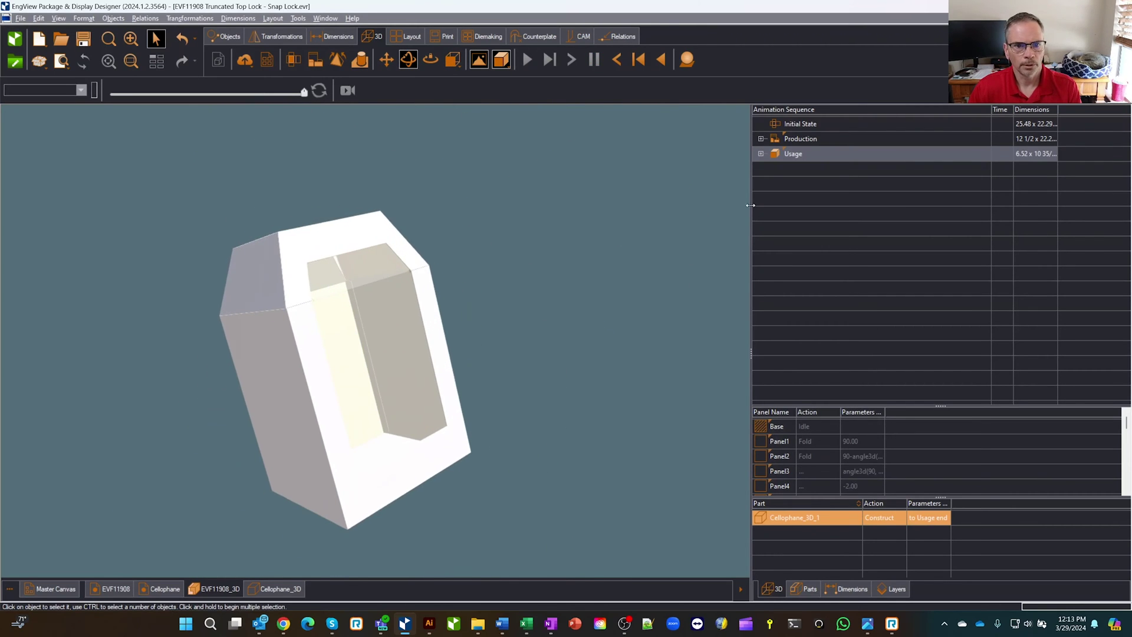
# Step: Expand the Usage phase of the animation sequence and examine the Step 6 fold of Panel10 on the model
pyautogui.click(760, 154)
pyautogui.moveTo(560, 286); pyautogui.dragTo(547, 282)
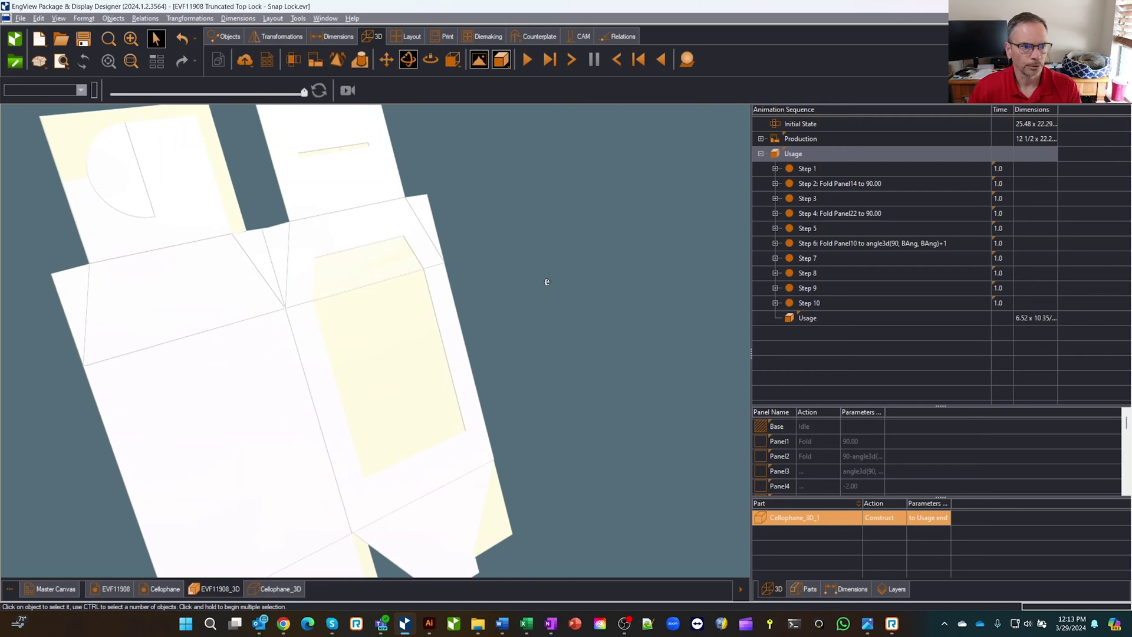
pyautogui.click(822, 243)
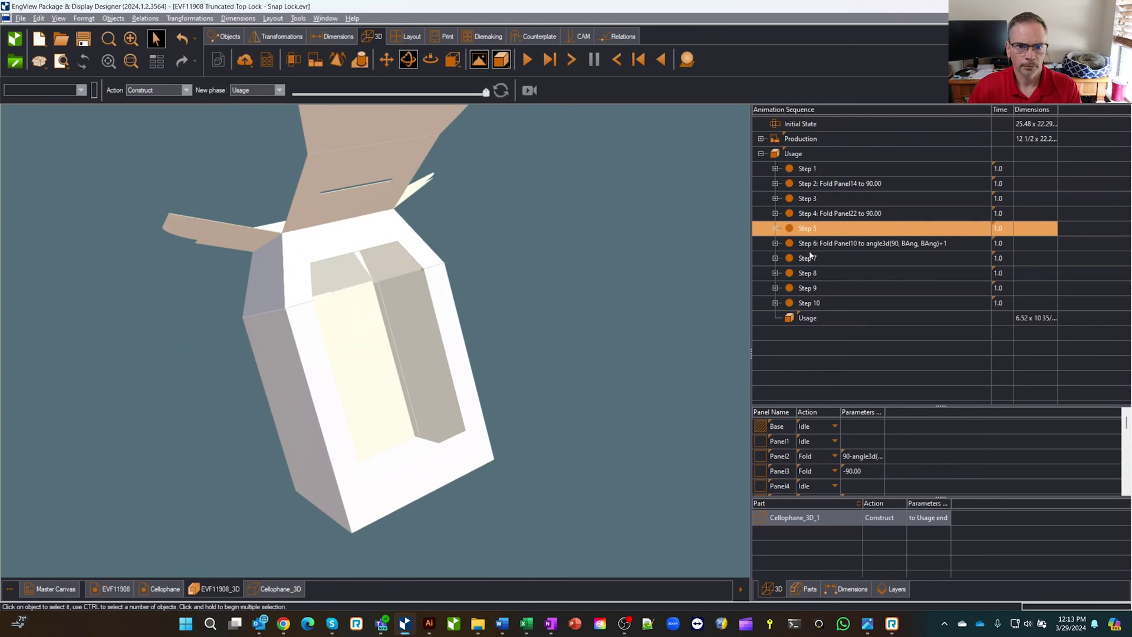
pyautogui.click(776, 243)
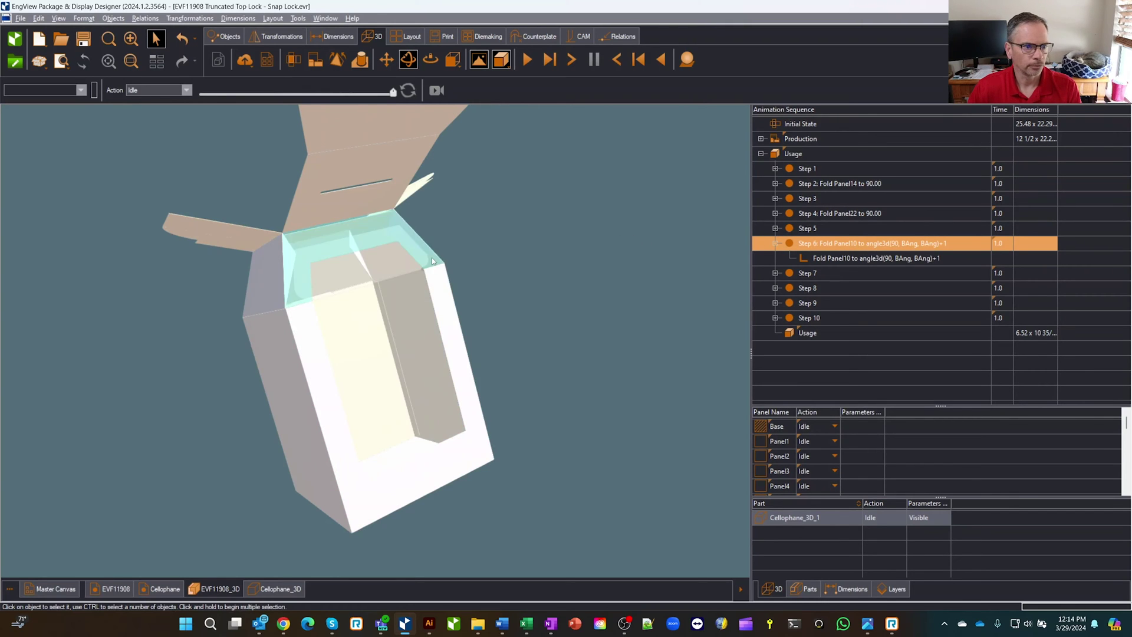
pyautogui.moveTo(572, 256); pyautogui.dragTo(601, 257, button='middle')
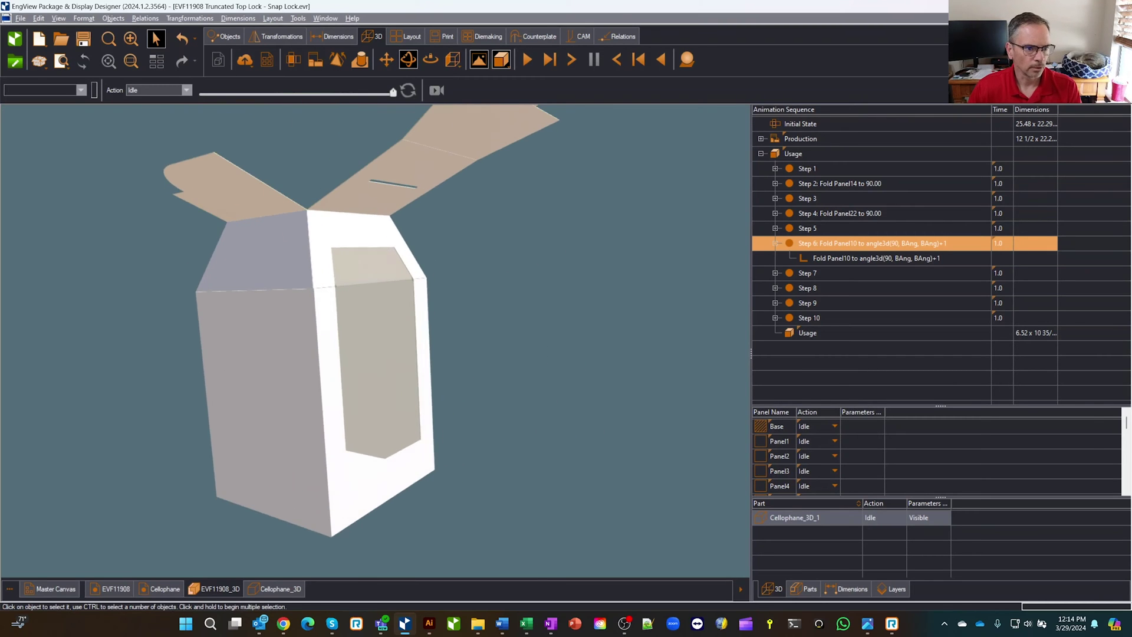
# Step: Compare the resized Cellophane and EVF11908 flat drawings and the Cellophane_3D model
pyautogui.click(179, 588)
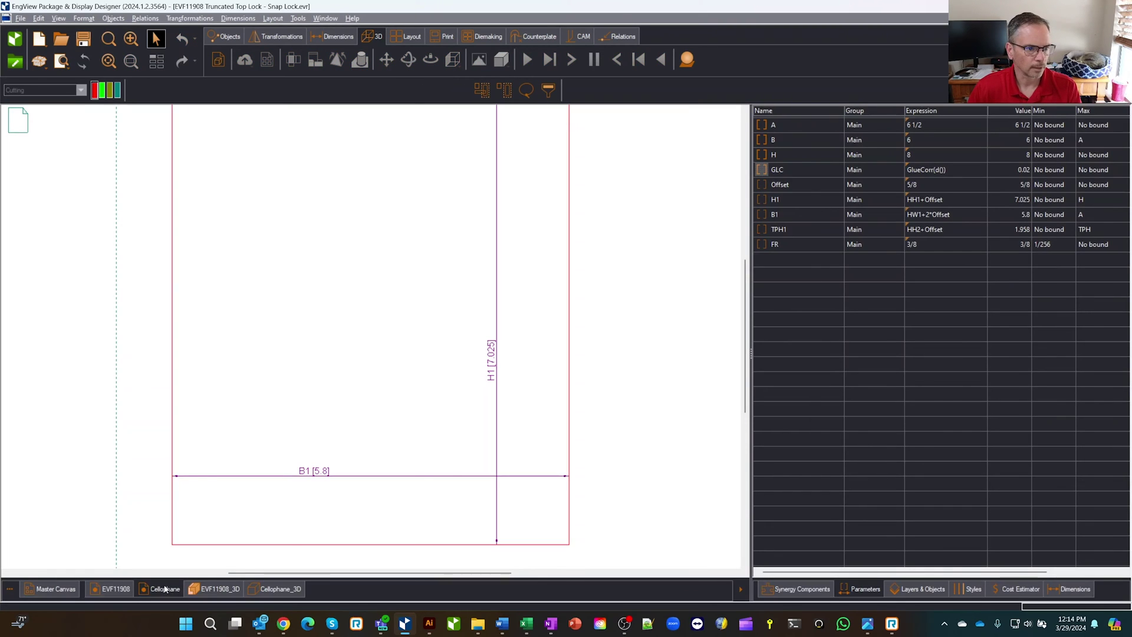
pyautogui.click(105, 590)
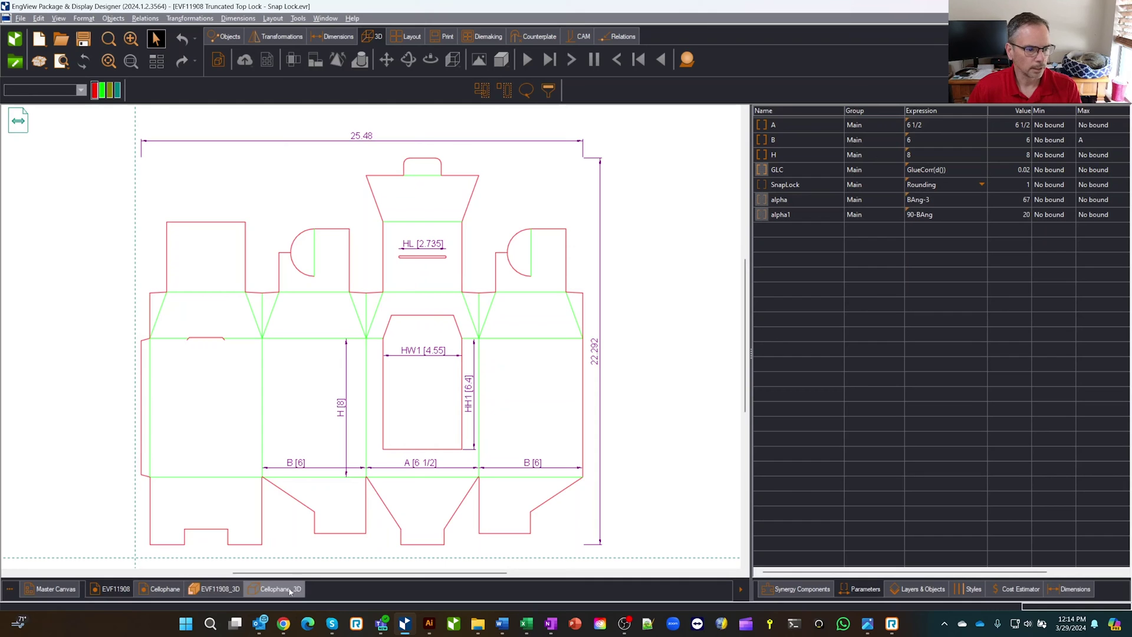
pyautogui.click(282, 590)
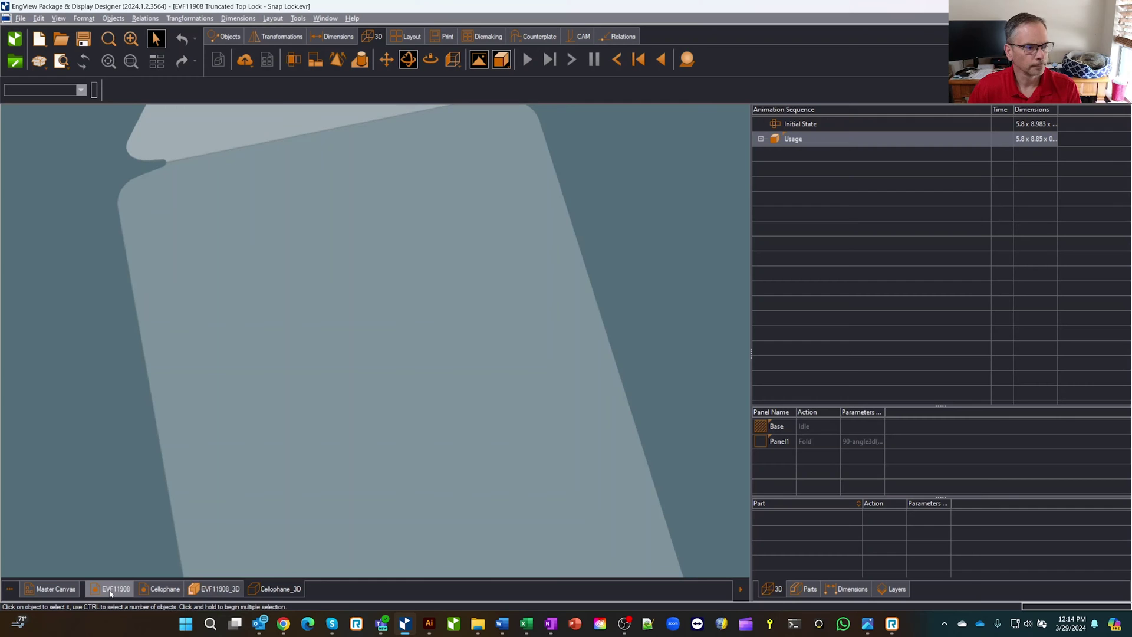
# Step: Open the EVF11001 Reverse Regular Tuck Lock template from the EngView folding carton group of the online template library
pyautogui.click(38, 61)
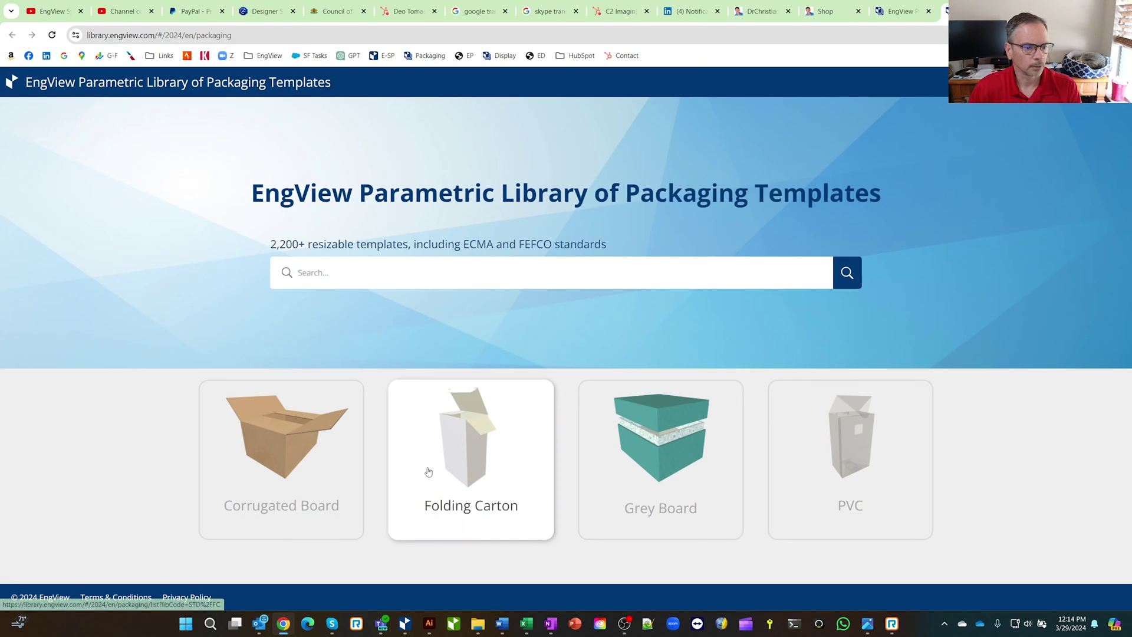
pyautogui.click(433, 461)
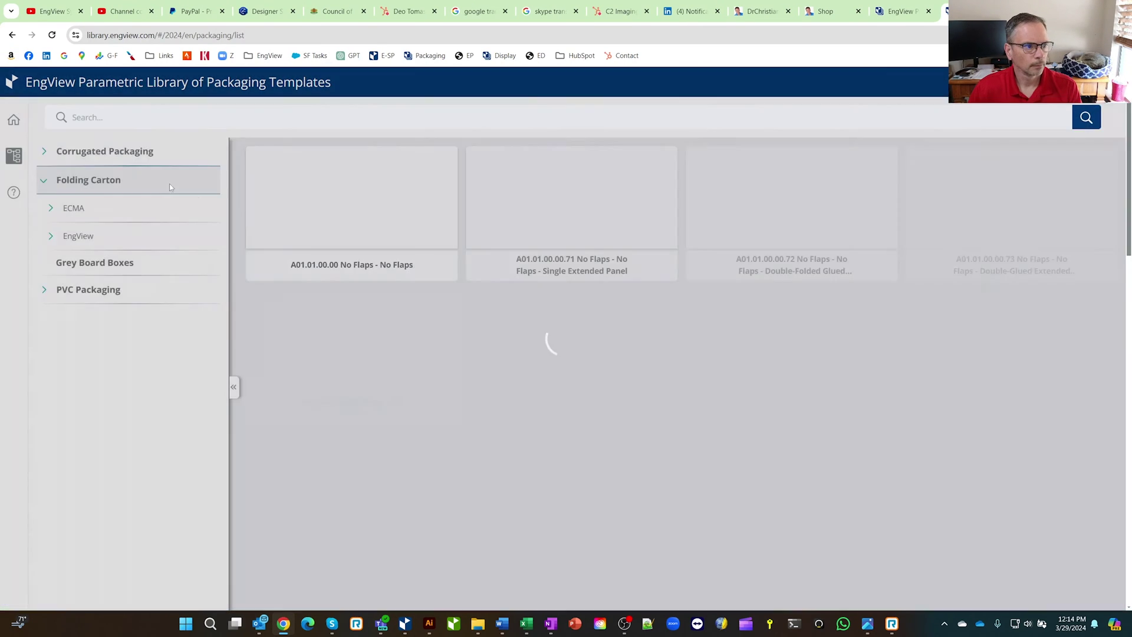
pyautogui.click(78, 235)
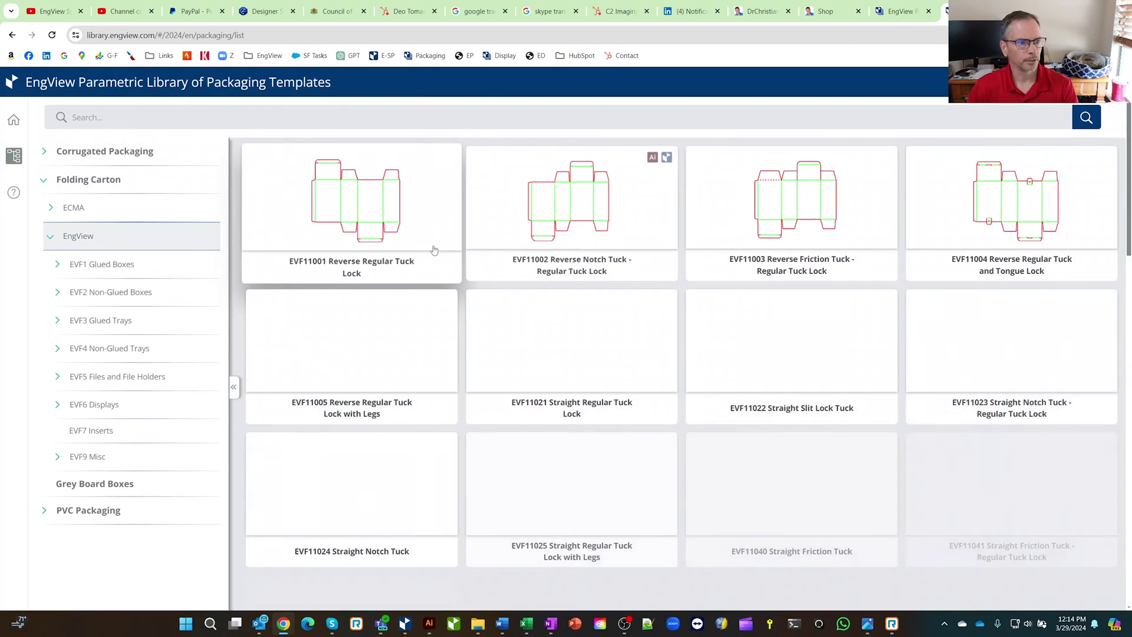
pyautogui.click(450, 154)
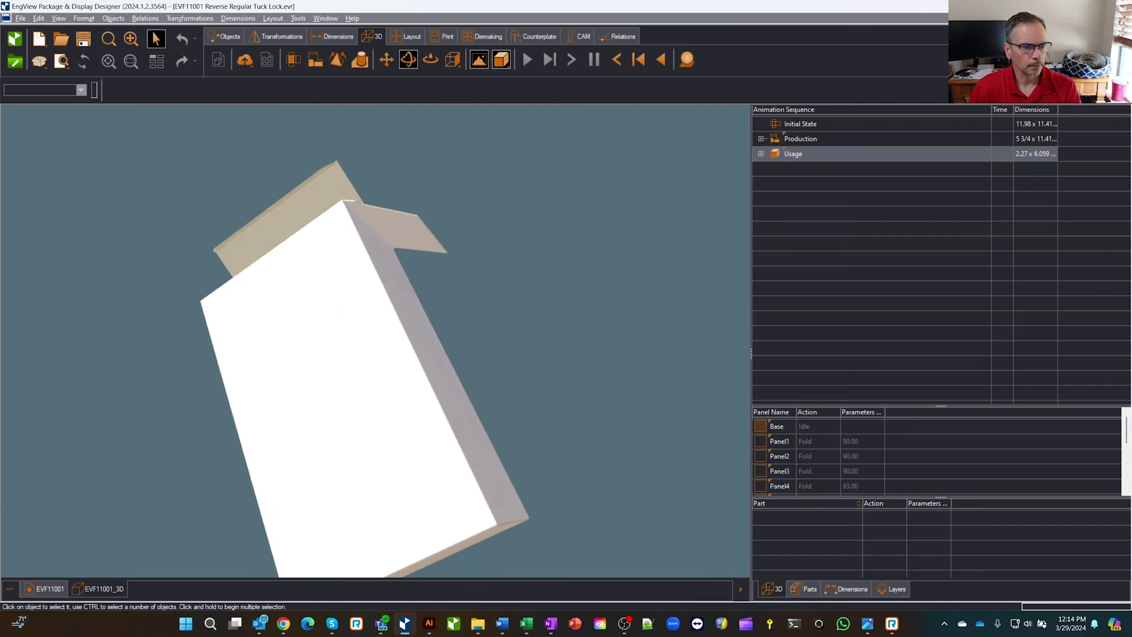
# Step: Set the height parameter H of the EVF11001 flat drawing to 4
pyautogui.click(49, 588)
pyautogui.doubleClick(923, 154)
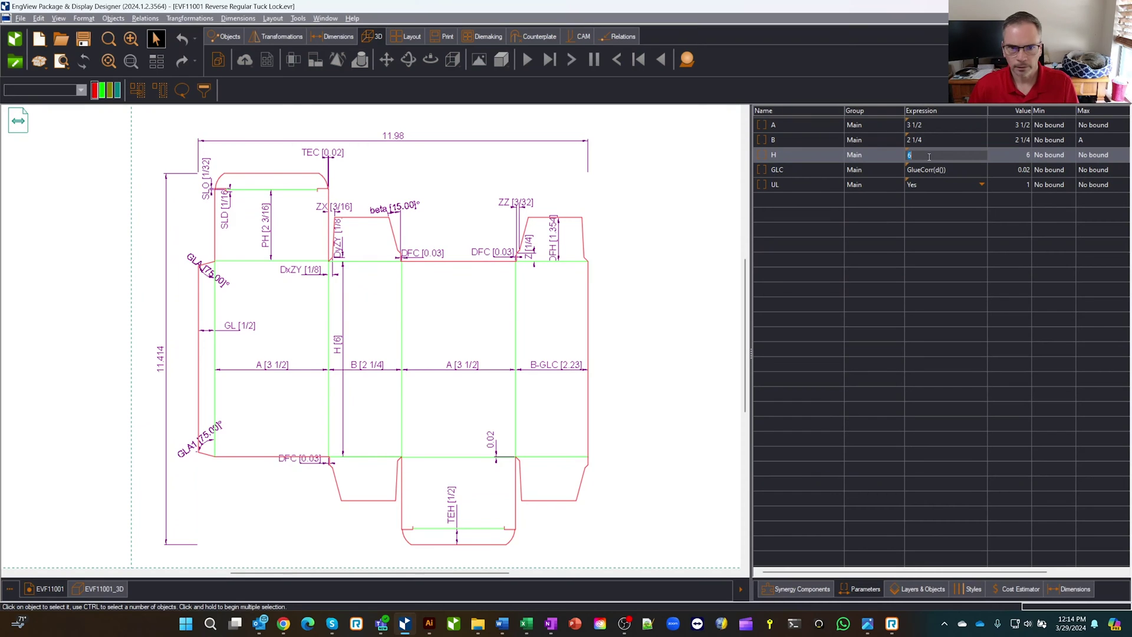
pyautogui.write('4')
pyautogui.press('Return')
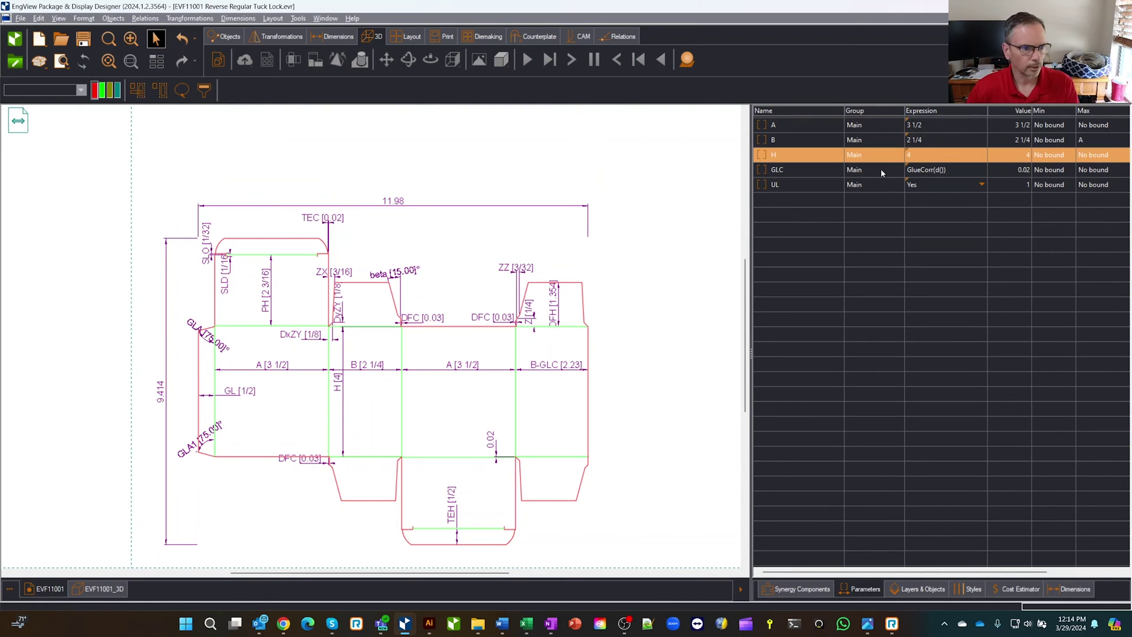
# Step: Rebuild the EVF11001_3D folded model so it matches the resized flat drawing
pyautogui.click(94, 589)
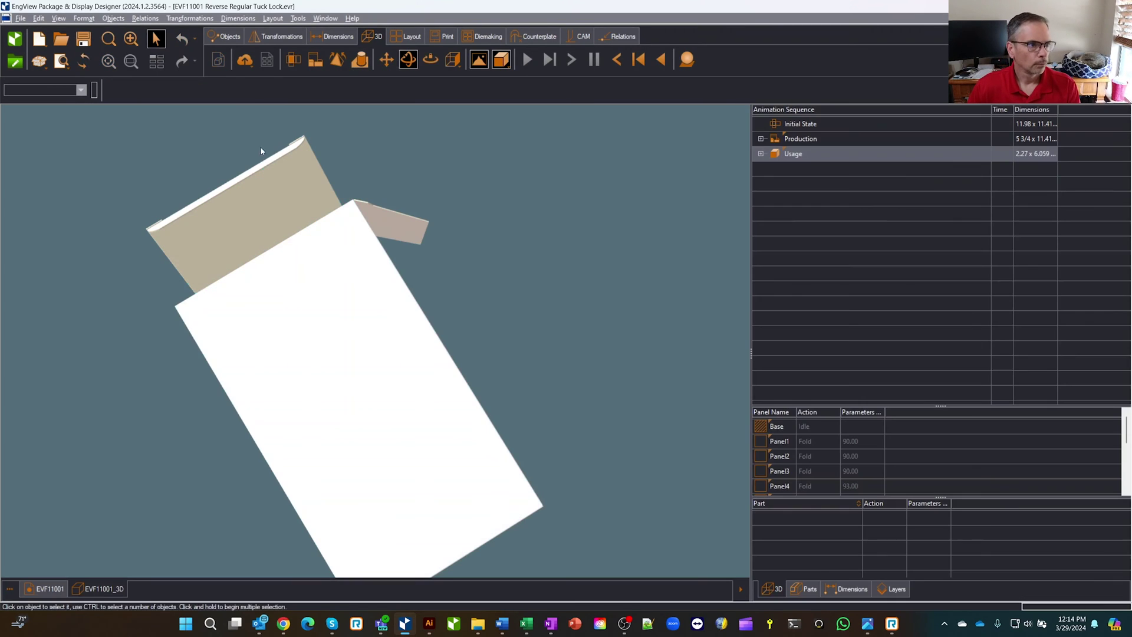
pyautogui.click(84, 60)
pyautogui.moveTo(413, 237); pyautogui.dragTo(554, 321)
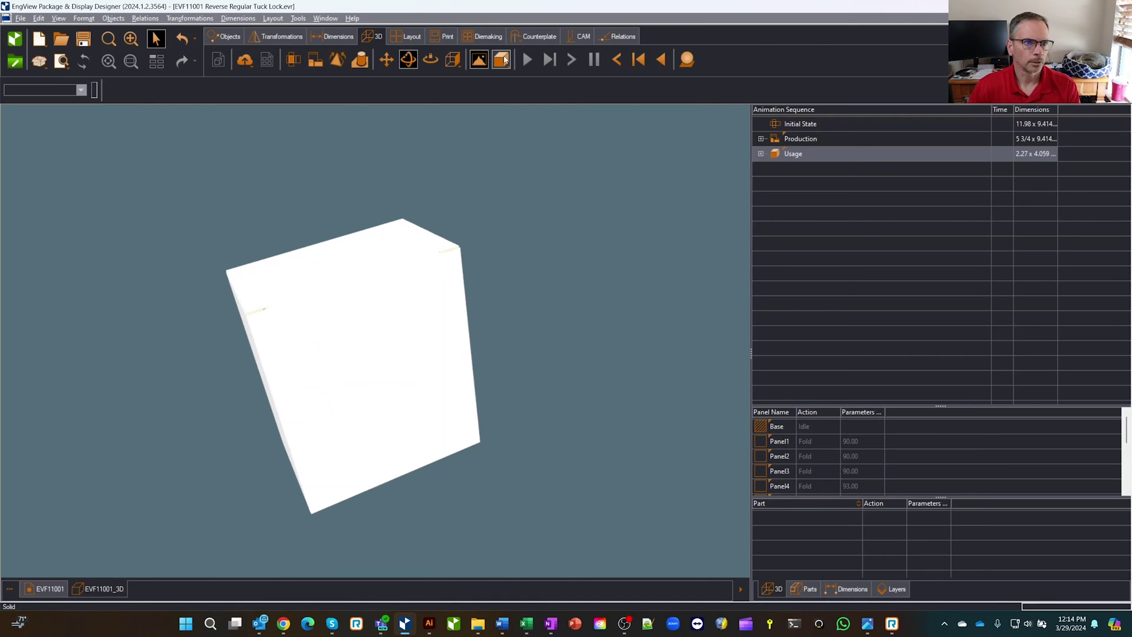
# Step: Switch the folded carton to a transparent display and inspect its inner flaps from several angles
pyautogui.click(505, 59)
pyautogui.click(512, 99)
pyautogui.moveTo(507, 221); pyautogui.dragTo(553, 204)
pyautogui.moveTo(540, 236); pyautogui.dragTo(526, 188)
pyautogui.moveTo(548, 224); pyautogui.dragTo(309, 284)
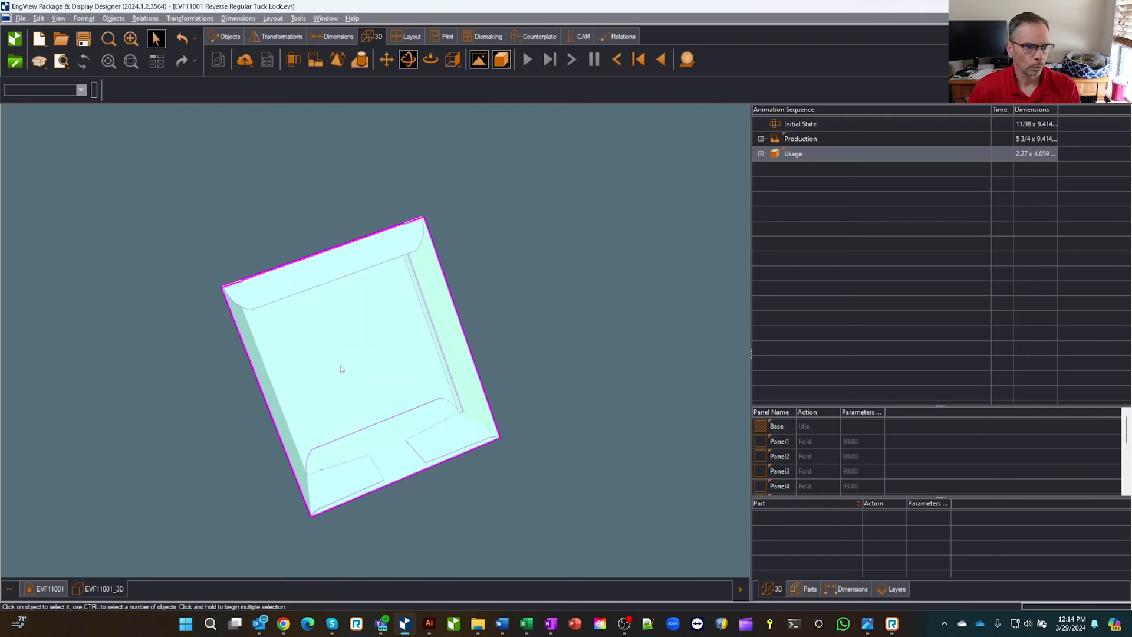
# Step: For the EVF11001 flat drawing, open the 10 Hanging Holes and Handles category of Synergy Components, within Individual Components, 11 Holes
pyautogui.click(37, 591)
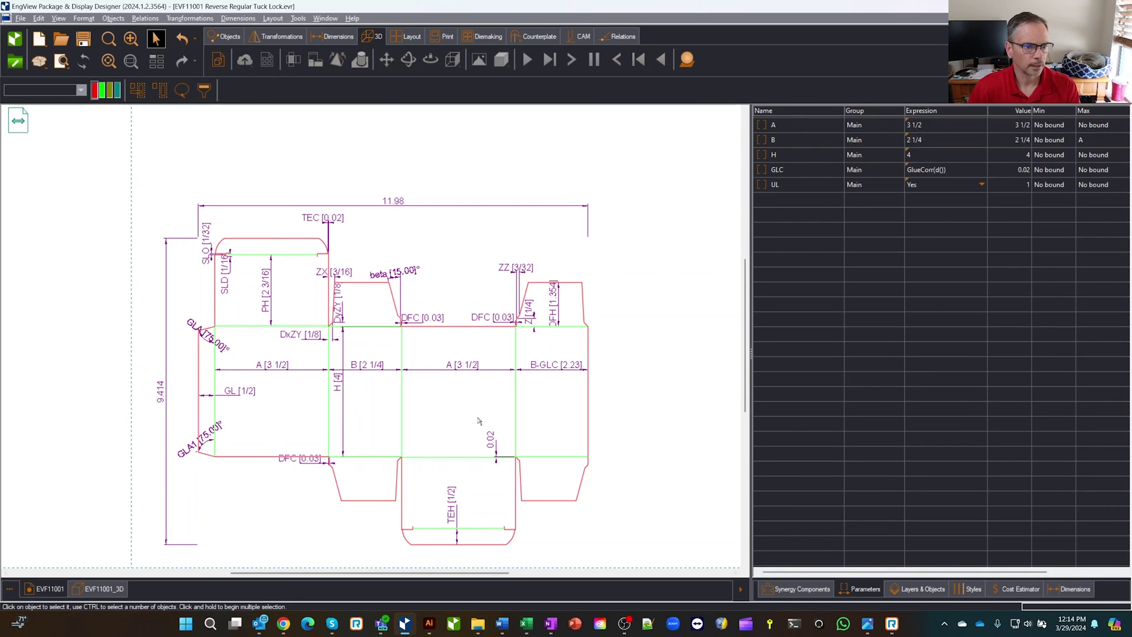
pyautogui.click(802, 589)
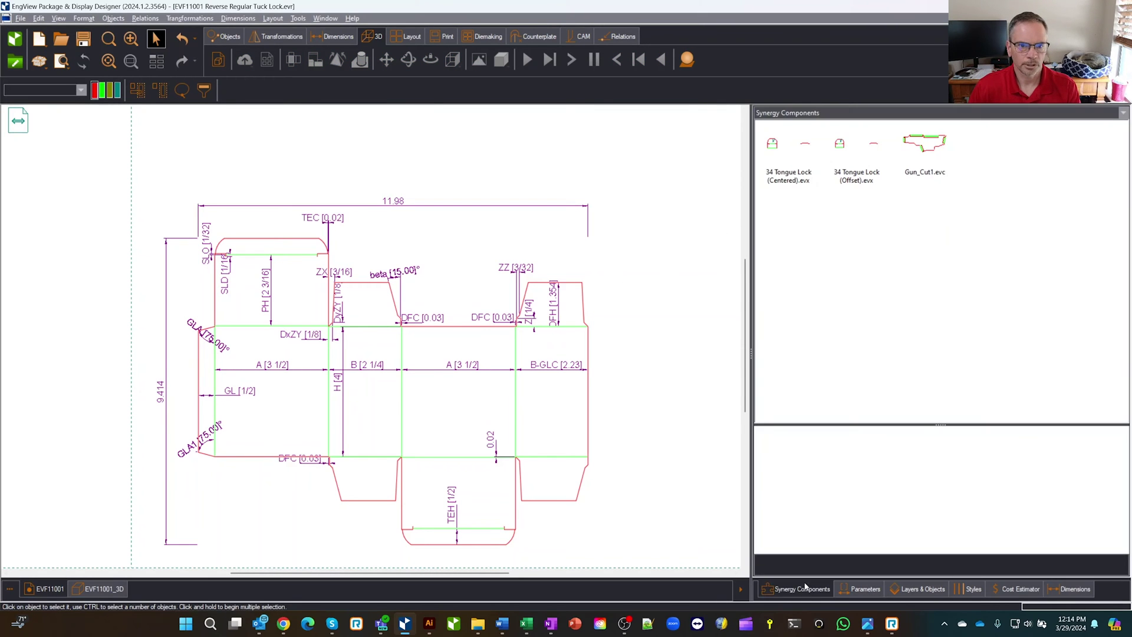
pyautogui.click(774, 112)
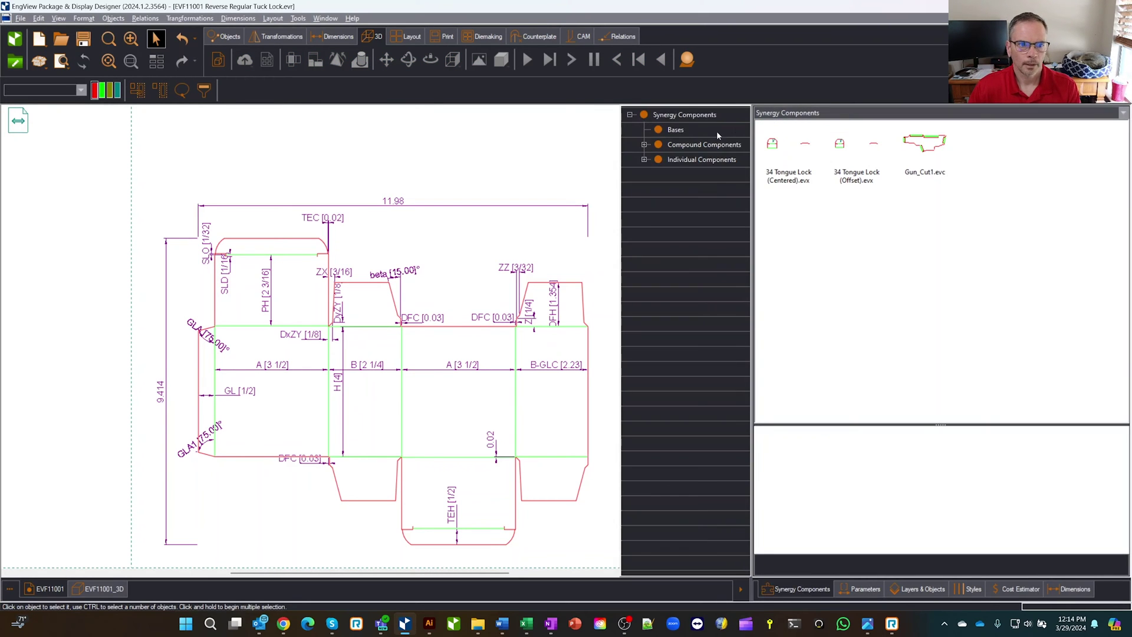
pyautogui.click(645, 160)
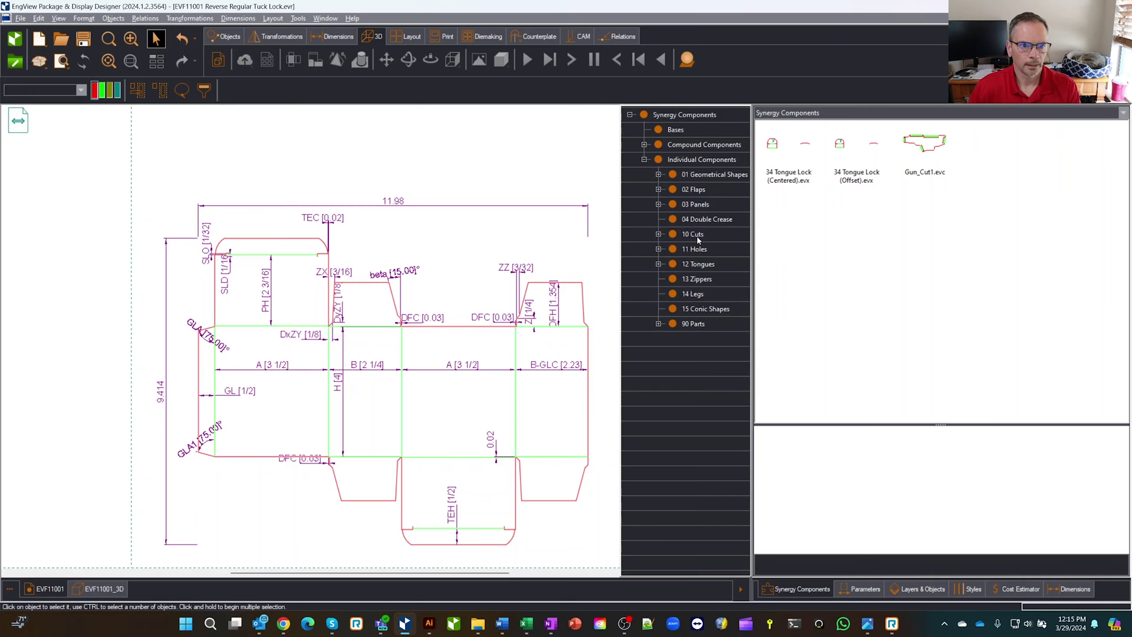
pyautogui.click(697, 250)
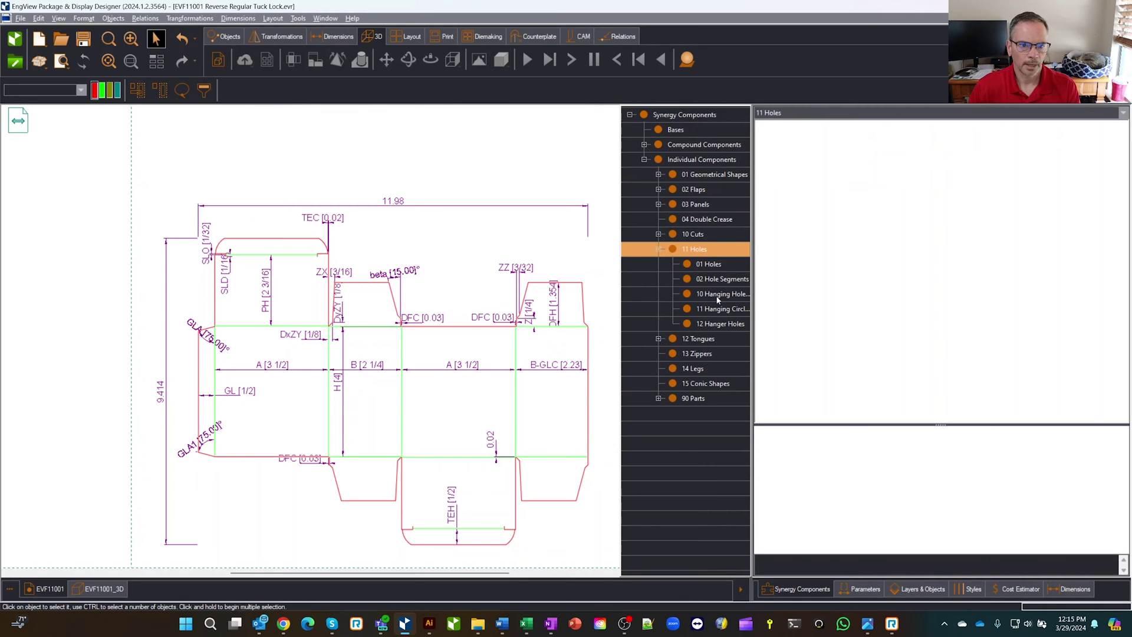
pyautogui.click(715, 294)
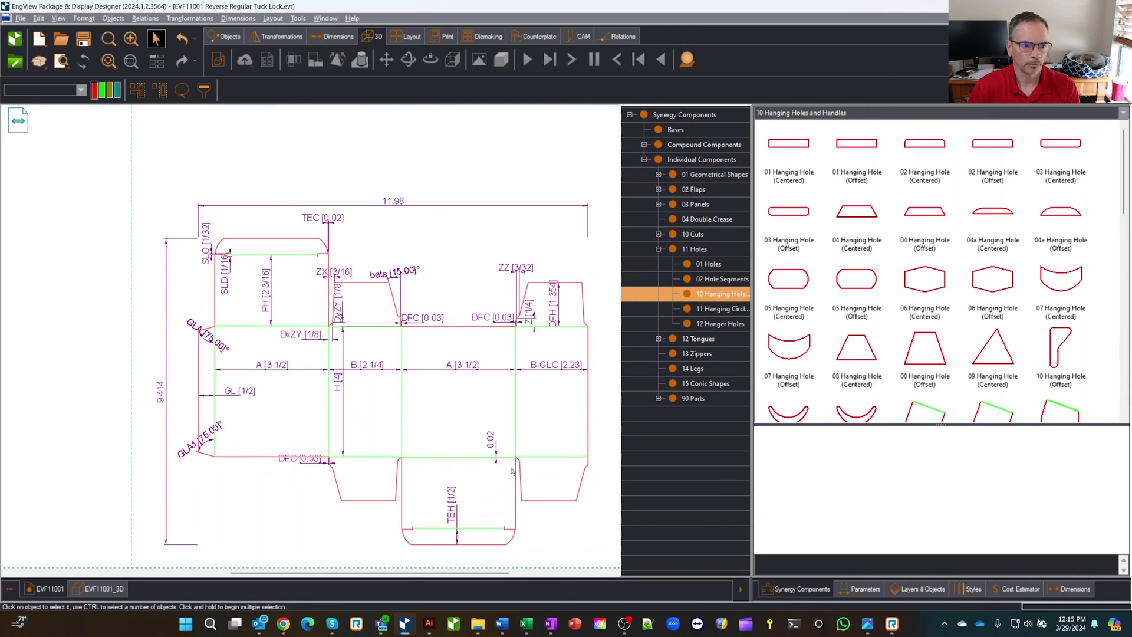
# Step: Insert 03 Hanging Hole (Centered) above the lower crease of the second A panel, adding HL 2, HW 3/8, HFR 1/8 and VHO 3/8 as design parameters
pyautogui.click(1073, 158)
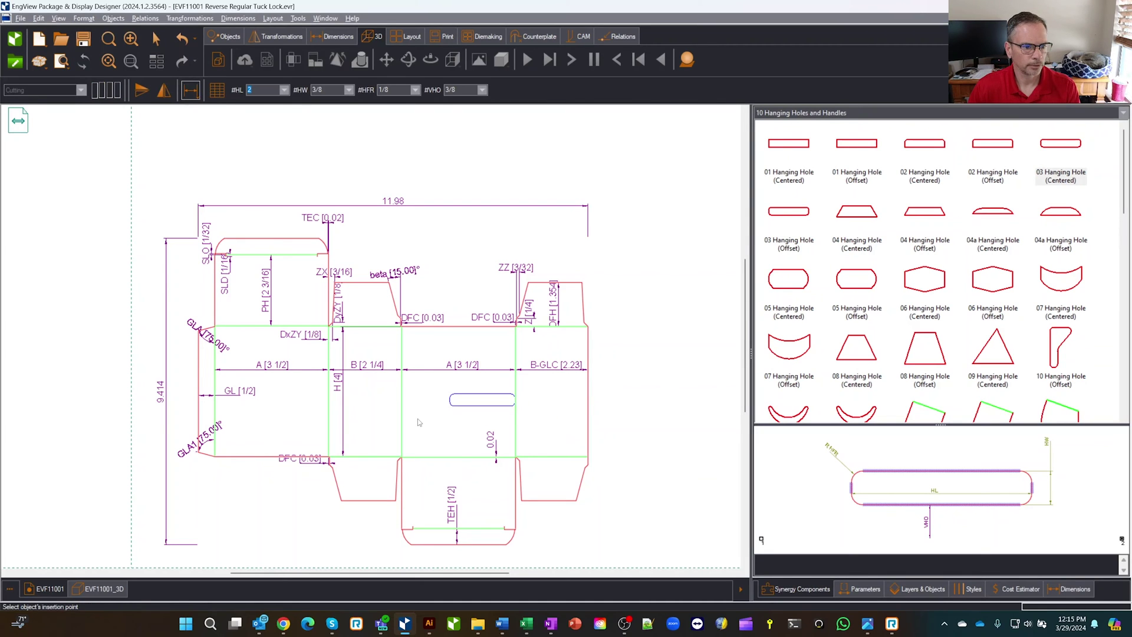
pyautogui.scroll(3, 426, 435)
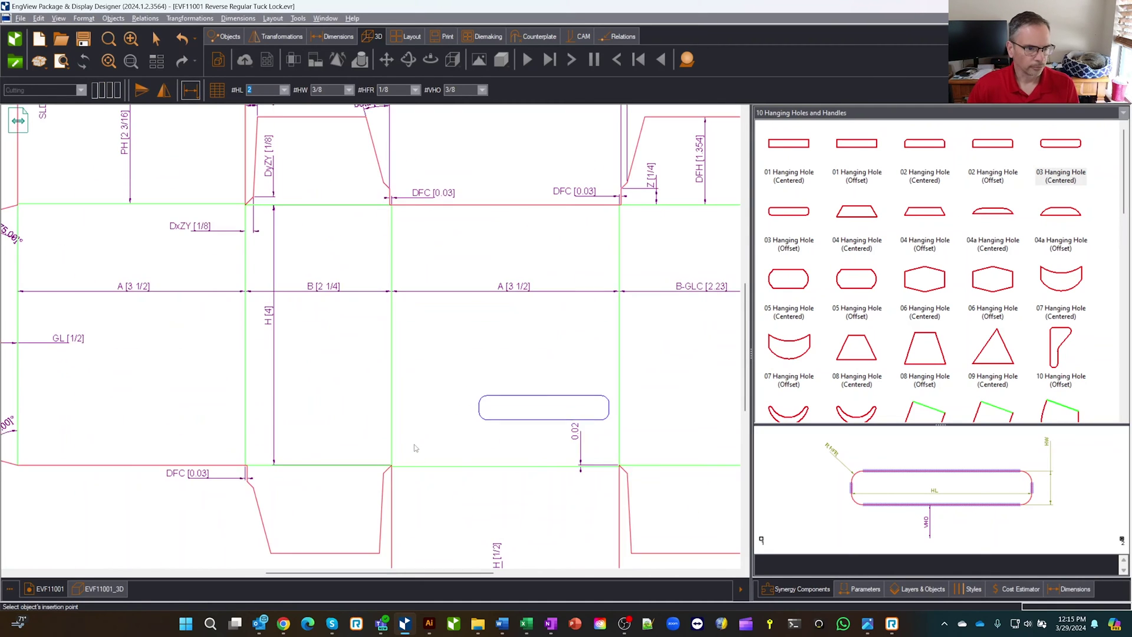
pyautogui.click(442, 446)
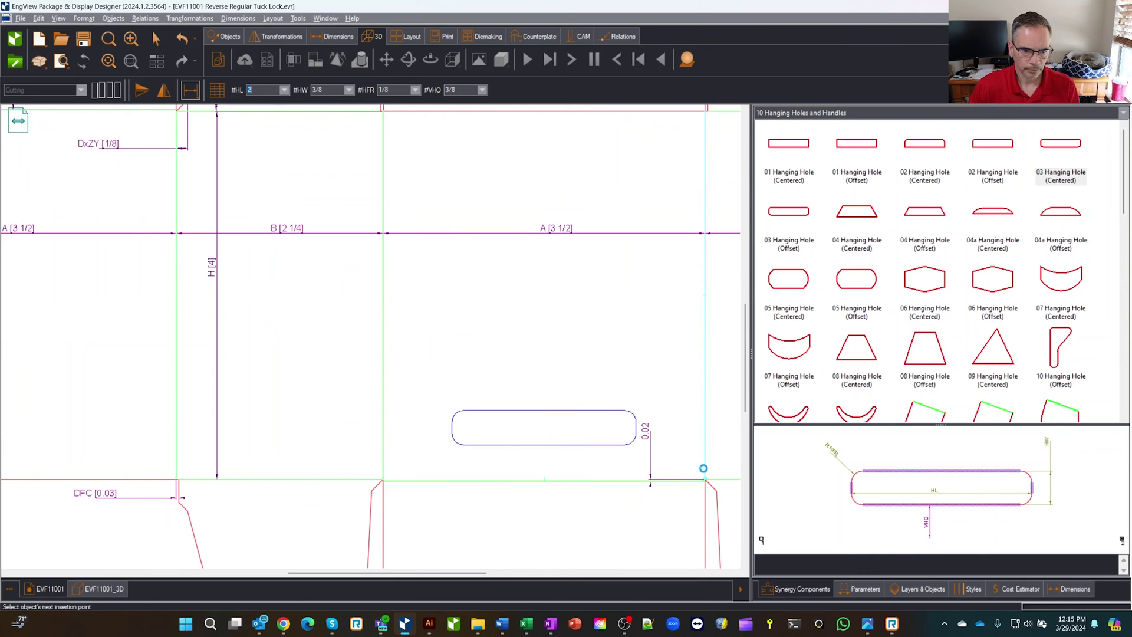
pyautogui.click(688, 466)
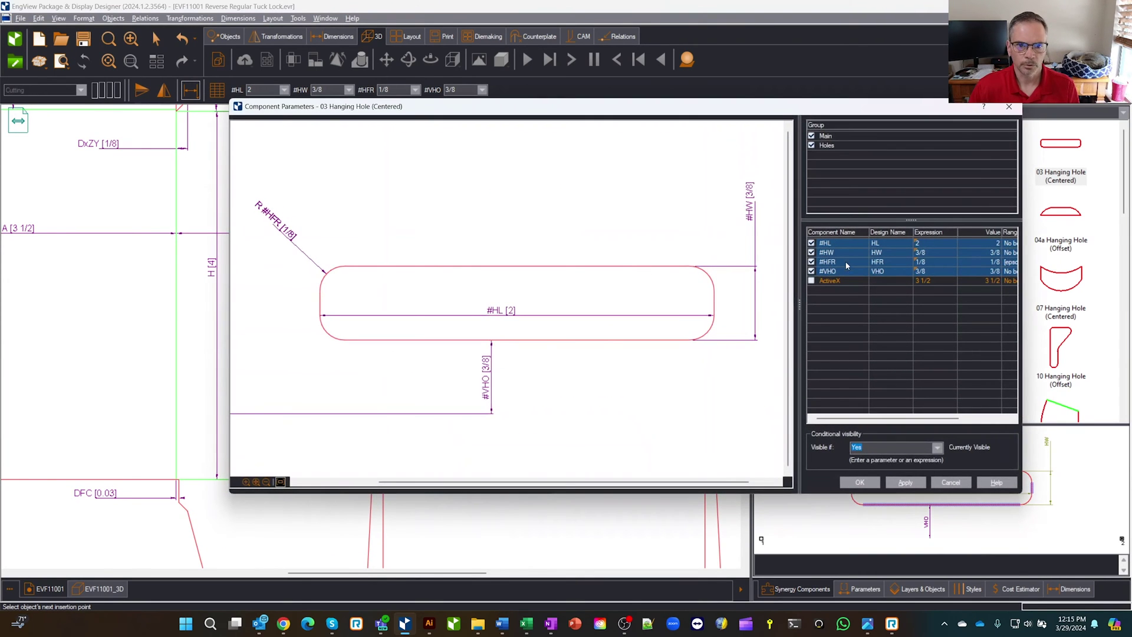
pyautogui.click(860, 483)
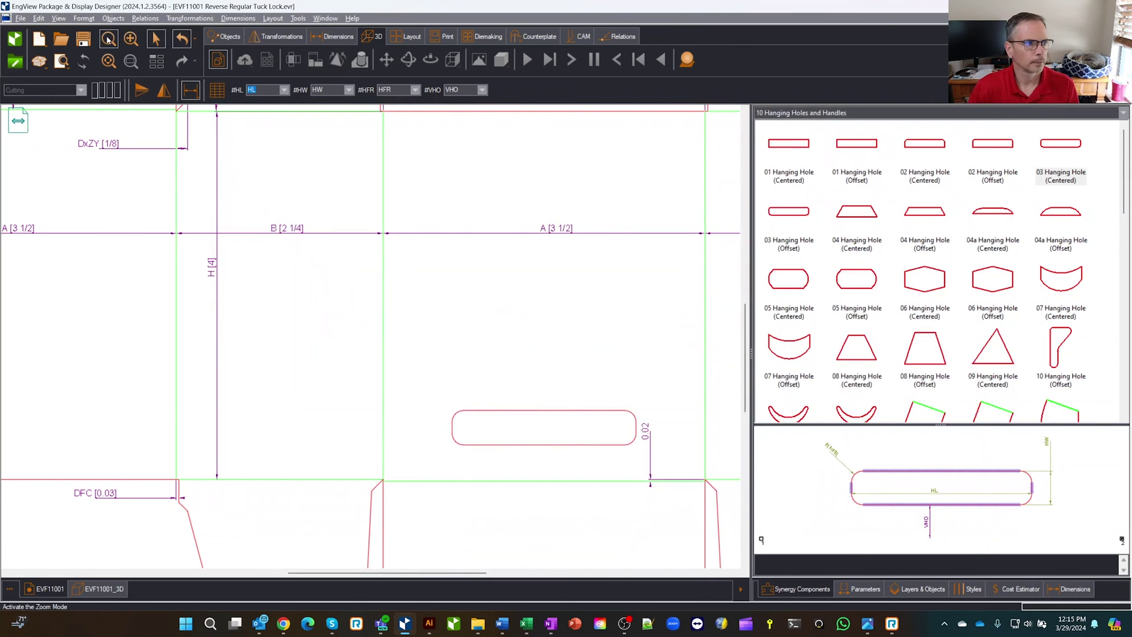
pyautogui.click(131, 38)
pyautogui.click(155, 39)
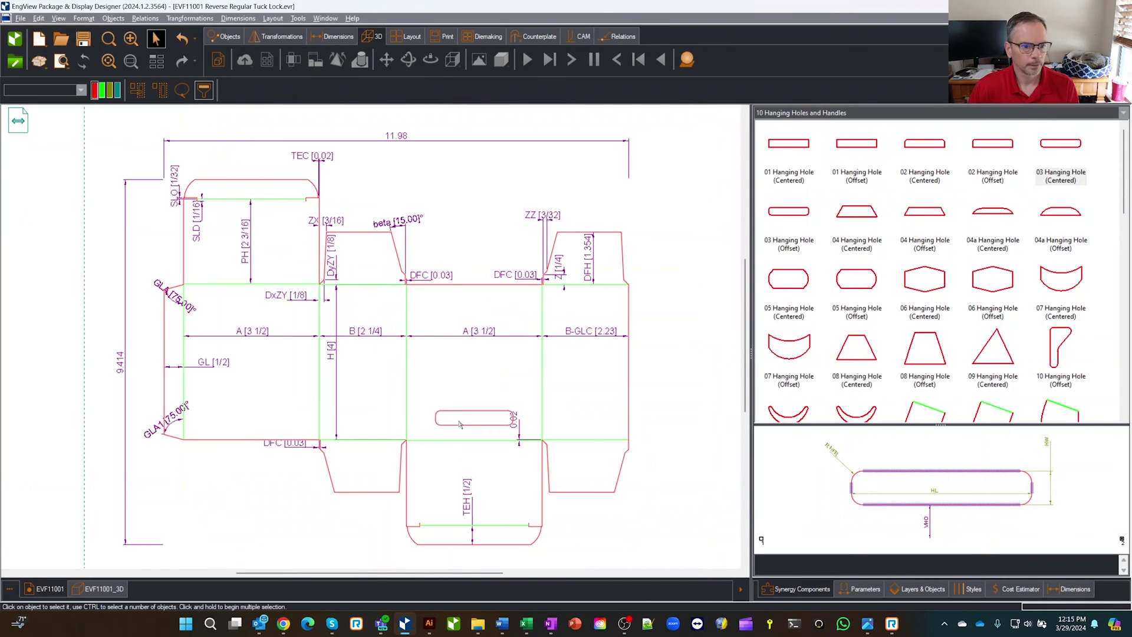
# Step: Select the inserted hanging hole and examine its HL, HW, HFR and VHO parameters against its dimensions on the carton panel
pyautogui.click(478, 420)
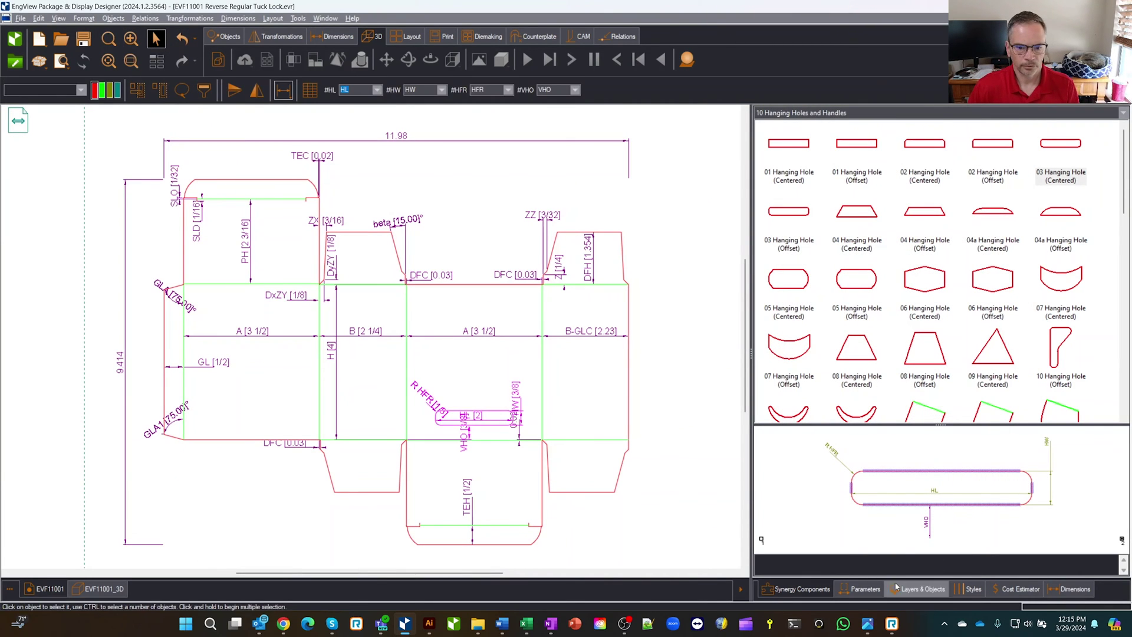
pyautogui.click(866, 589)
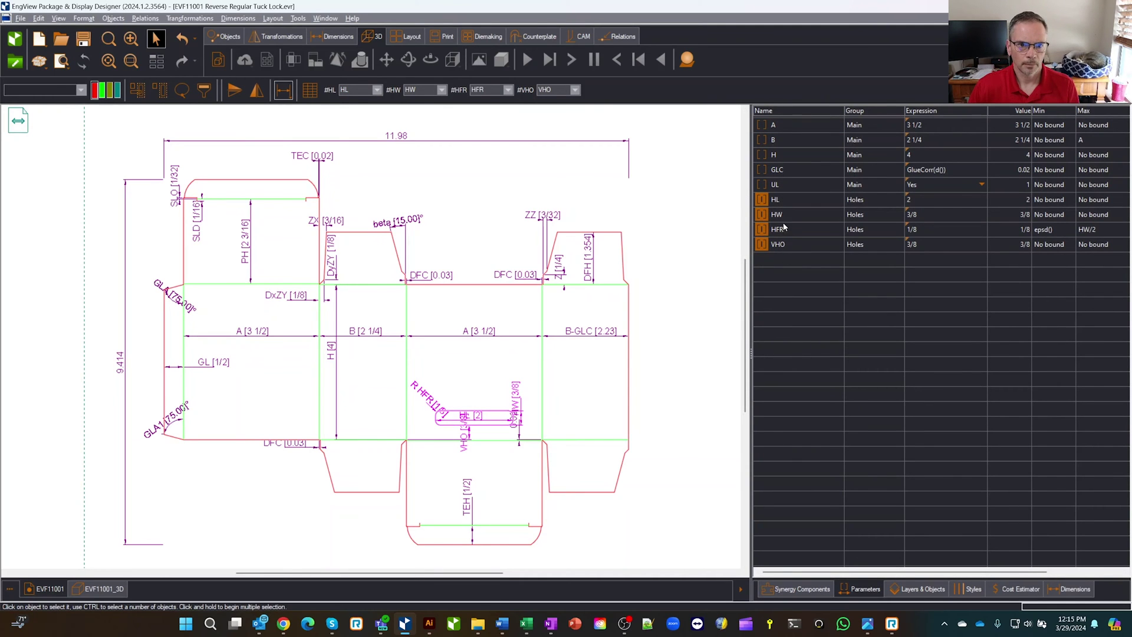
pyautogui.scroll(3, 511, 422)
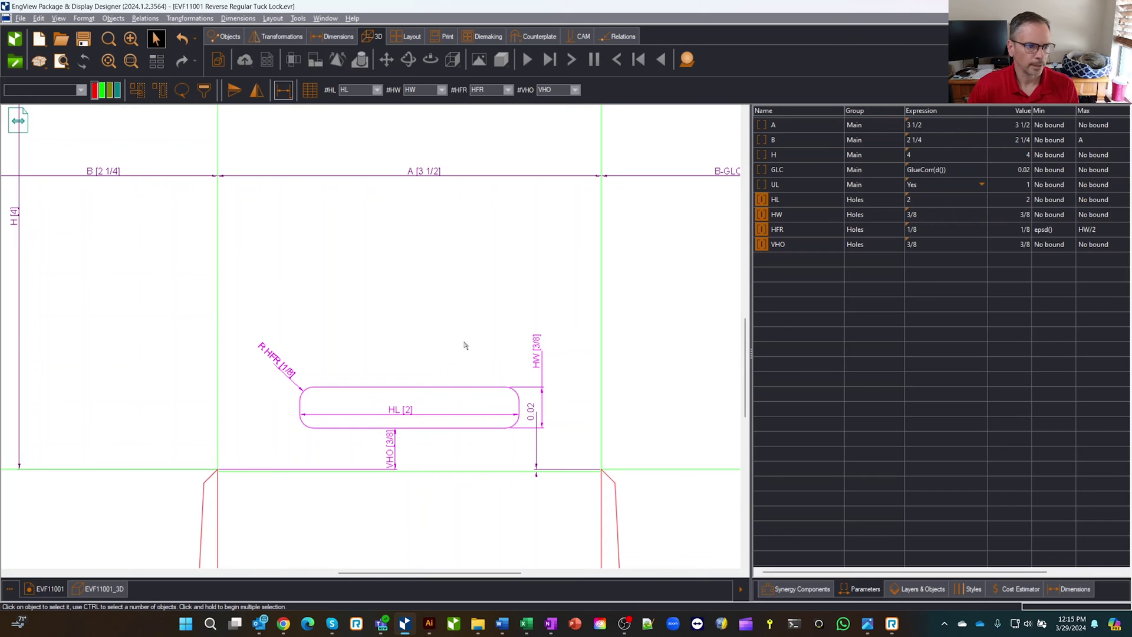
pyautogui.scroll(-4, 460, 348)
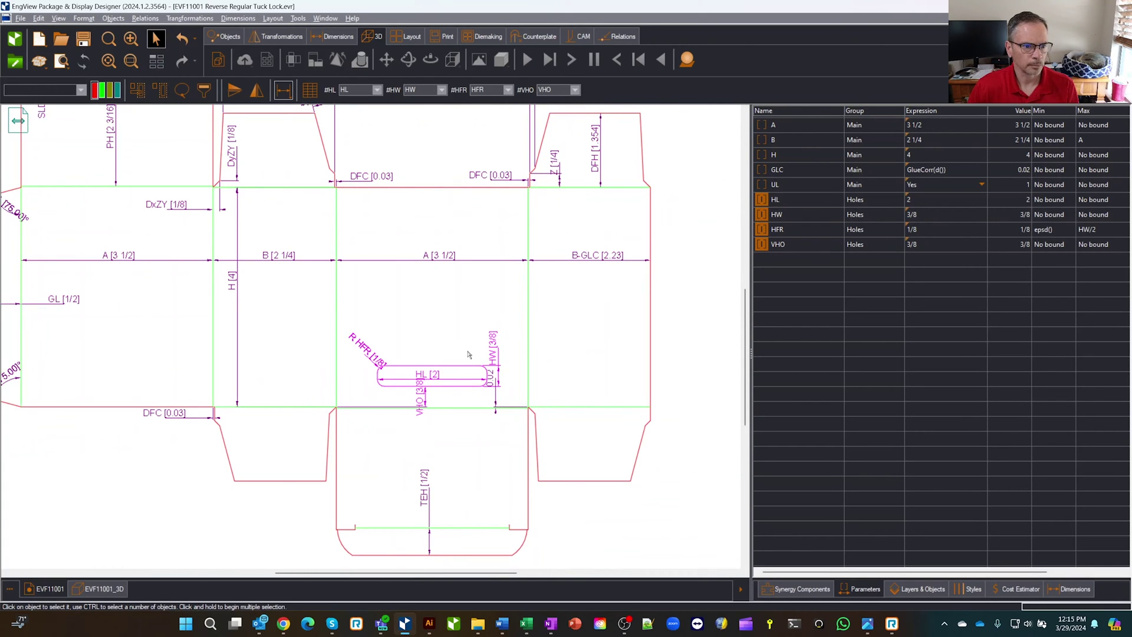
pyautogui.scroll(1, 466, 326)
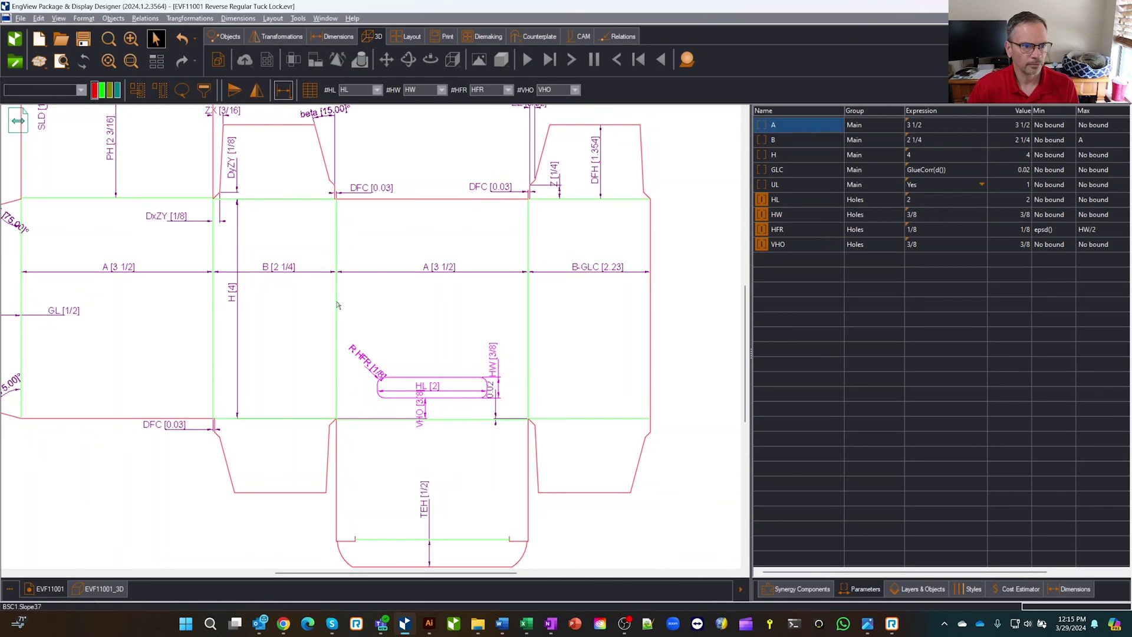
# Step: Set the hole's vertical offset parameter VHO to the expression H/2
pyautogui.click(787, 249)
pyautogui.click(949, 245)
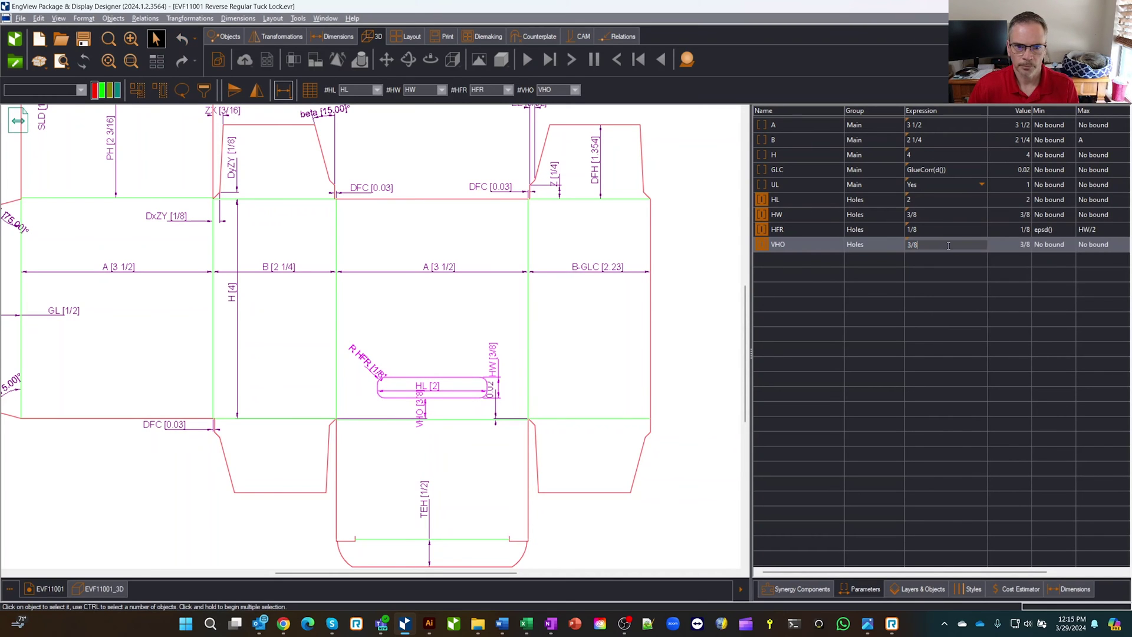
pyautogui.press('BackSpace')
pyautogui.write('H/2')
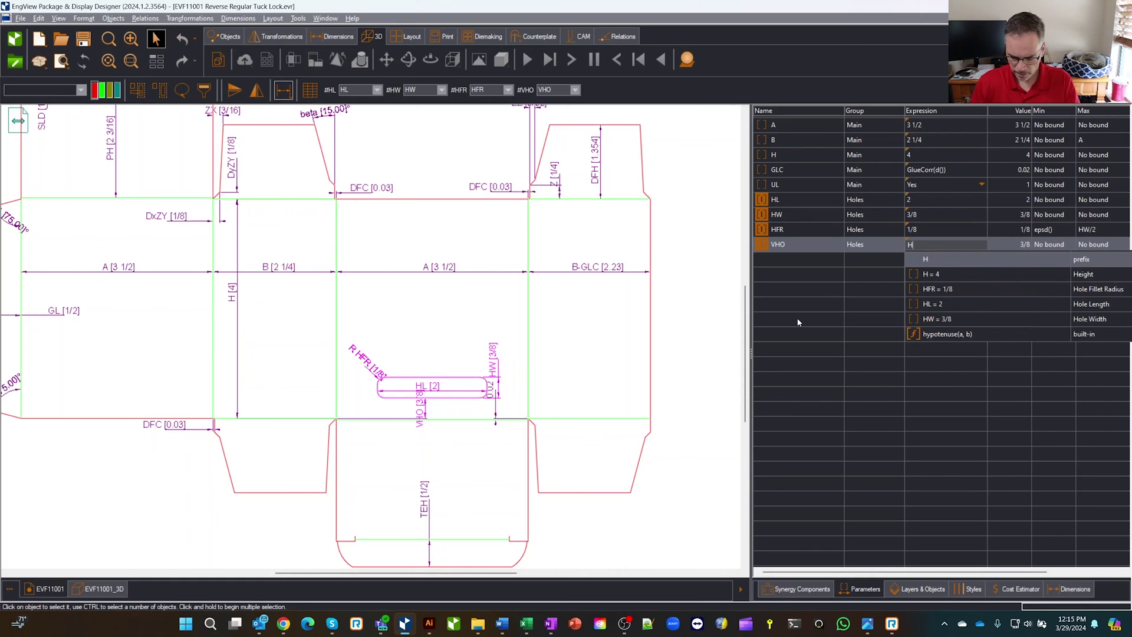
pyautogui.press('Return')
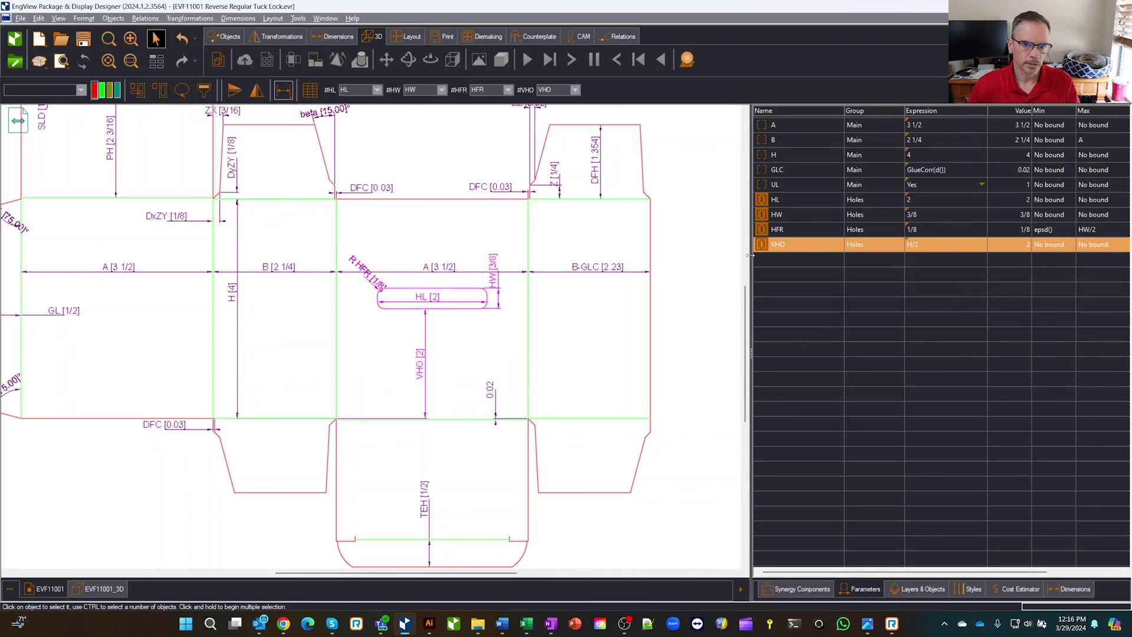
# Step: Set the hole width parameter HW to 2
pyautogui.click(833, 214)
pyautogui.click(920, 217)
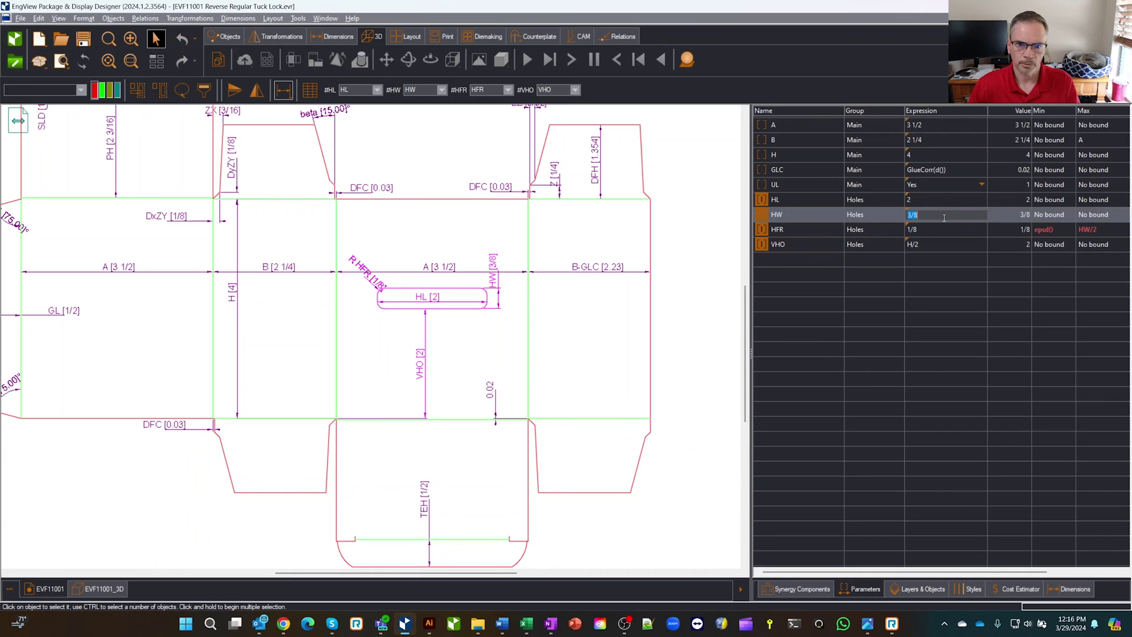
pyautogui.write('2')
pyautogui.press('Return')
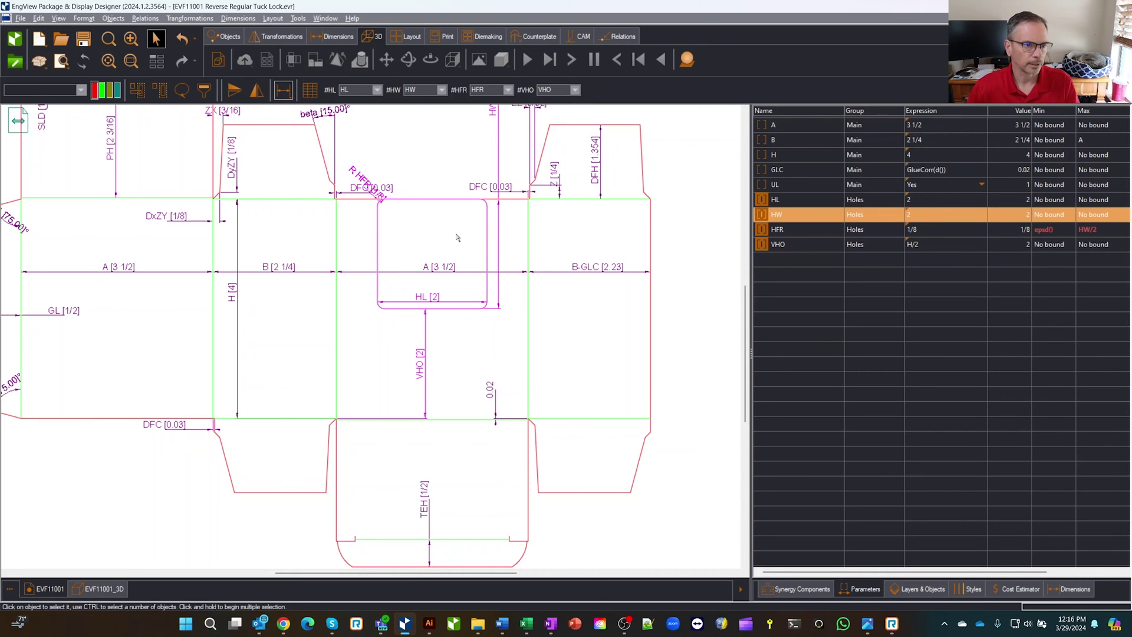
# Step: Center the hole vertically on its panel by setting VHO to the expression H/2-HW/2
pyautogui.click(941, 243)
pyautogui.click(942, 243)
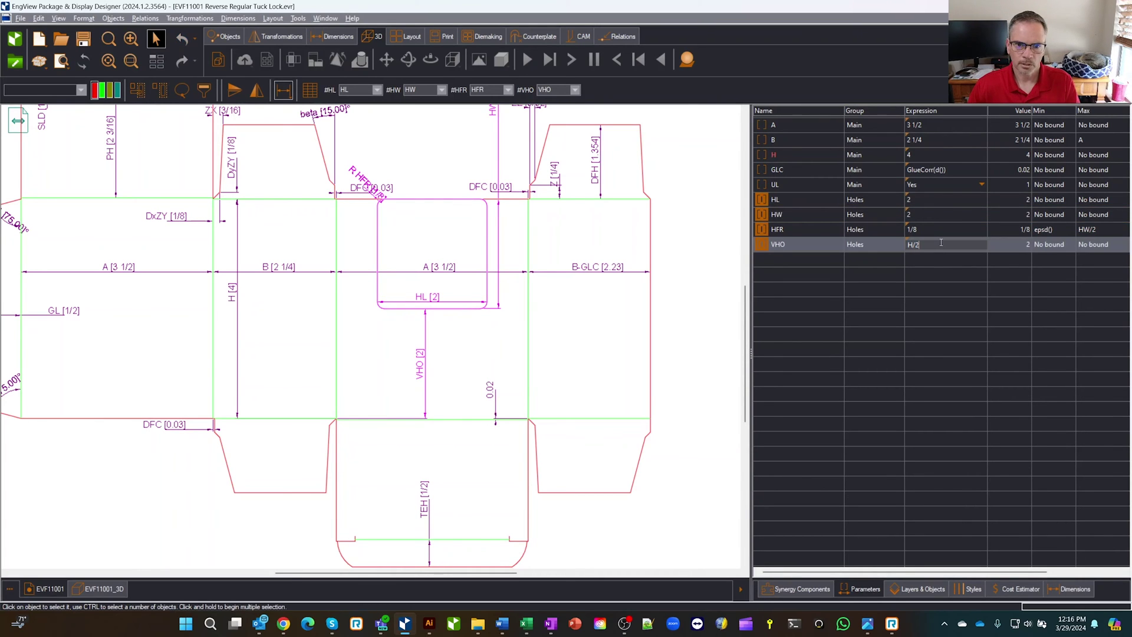
pyautogui.write('-H')
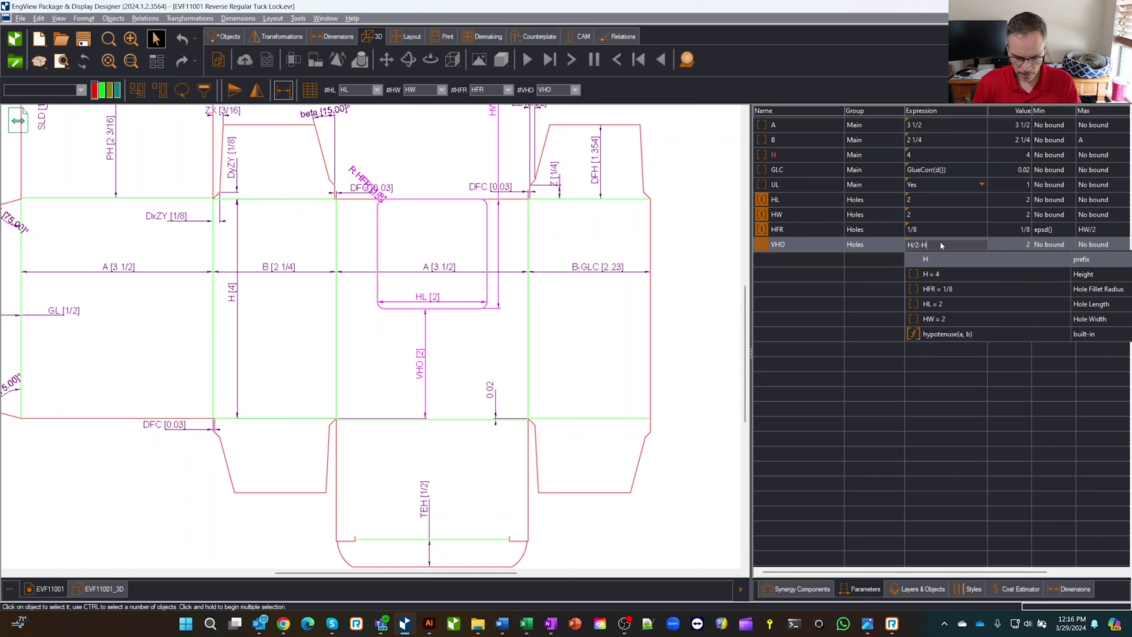
pyautogui.write('W/2')
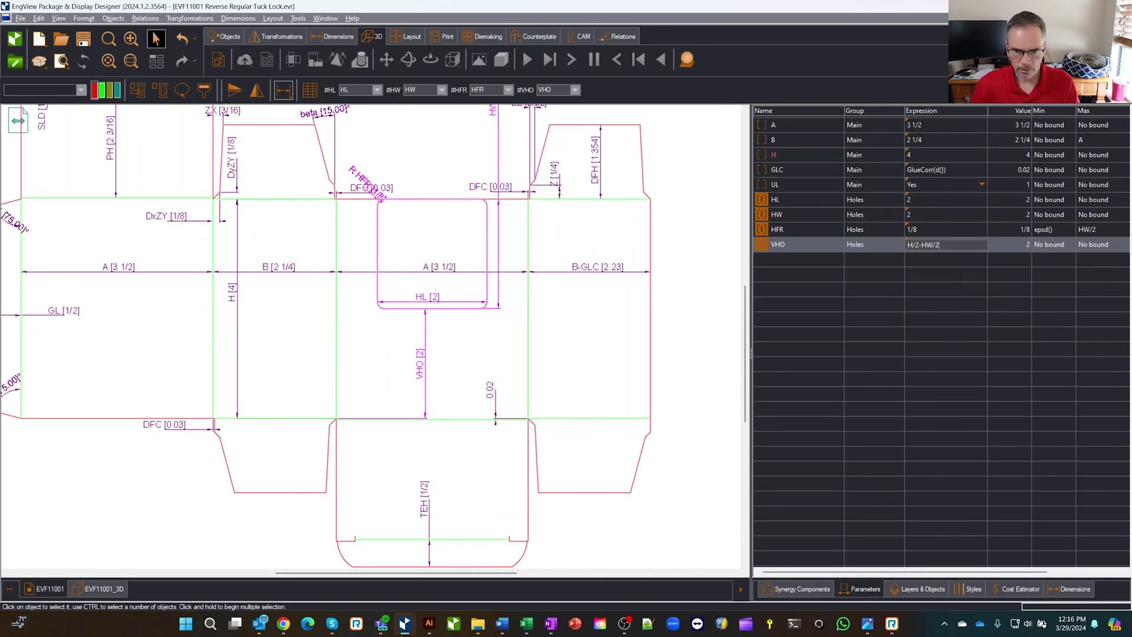
pyautogui.press('Return')
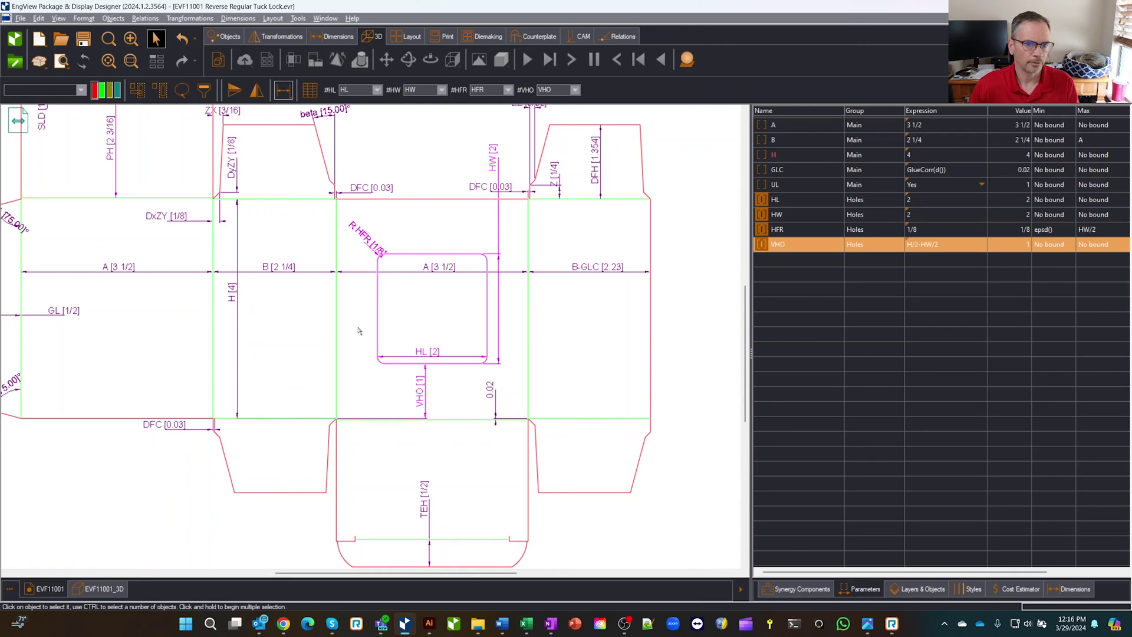
# Step: Set the hole length parameter HL to the expression A-1
pyautogui.click(920, 201)
pyautogui.click(939, 200)
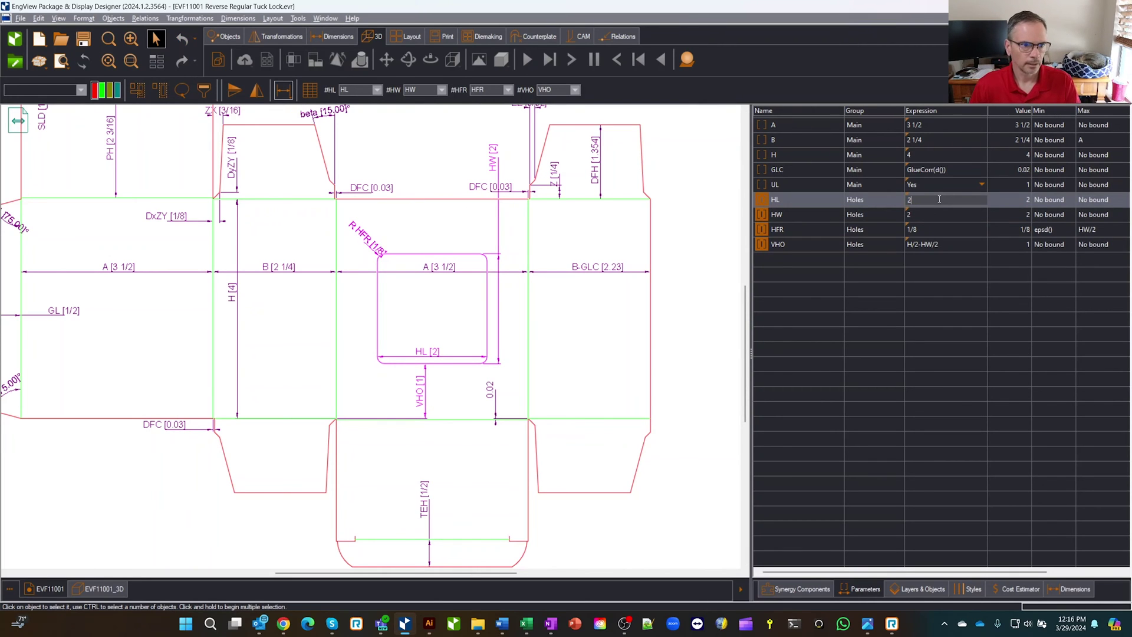
pyautogui.press('BackSpace')
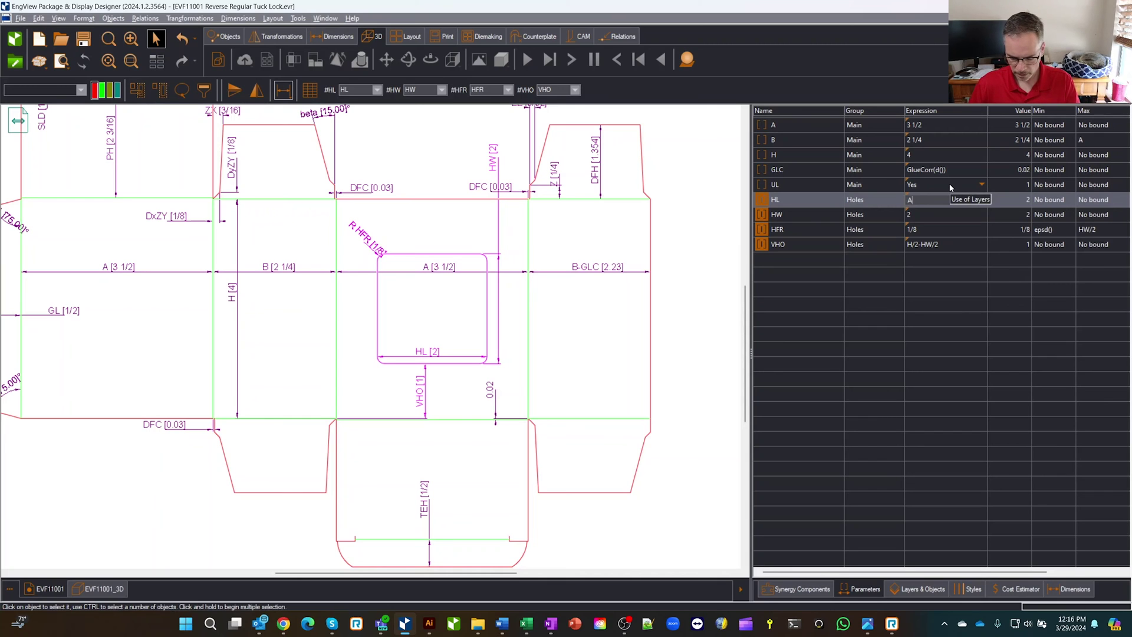
pyautogui.write('-1')
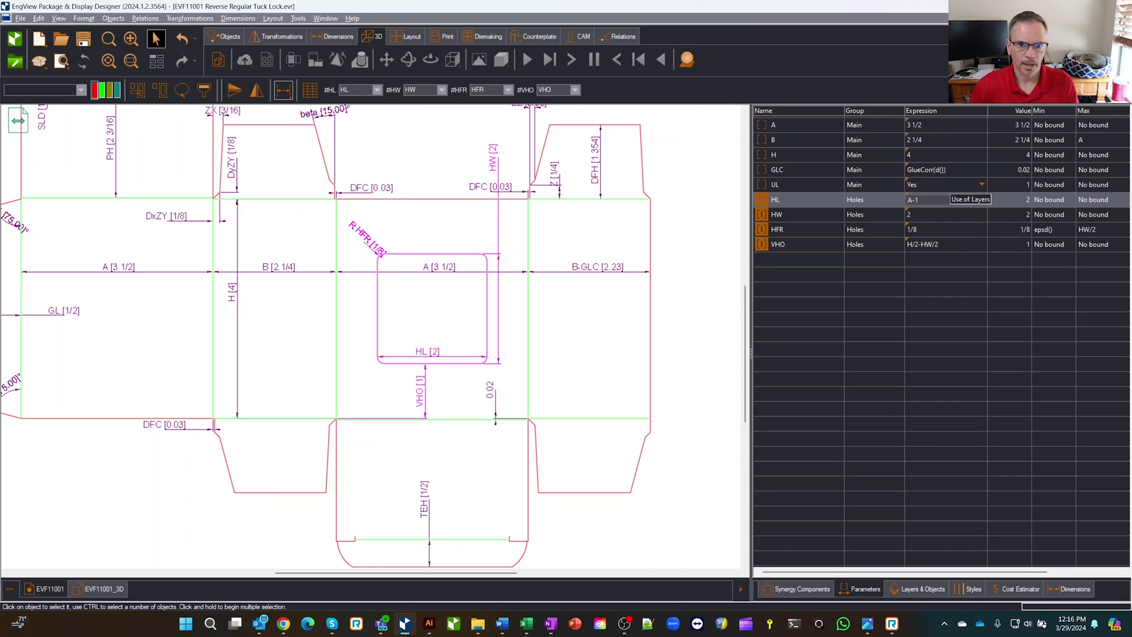
pyautogui.press('Return')
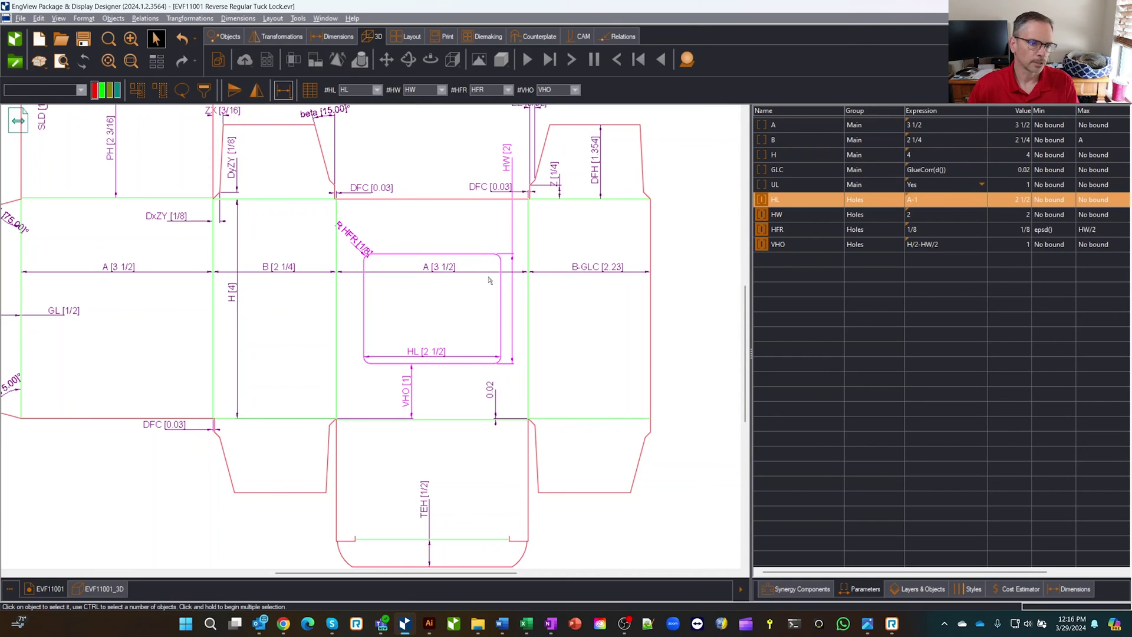
# Step: Set the hole width parameter HW to the expression H-1
pyautogui.doubleClick(917, 215)
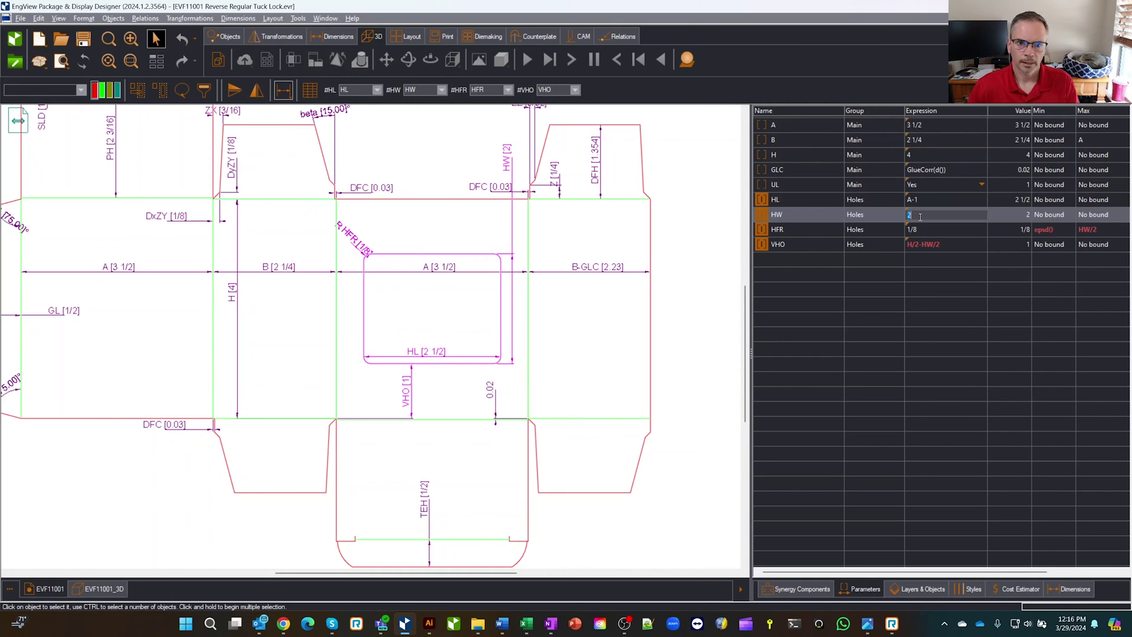
pyautogui.press('BackSpace')
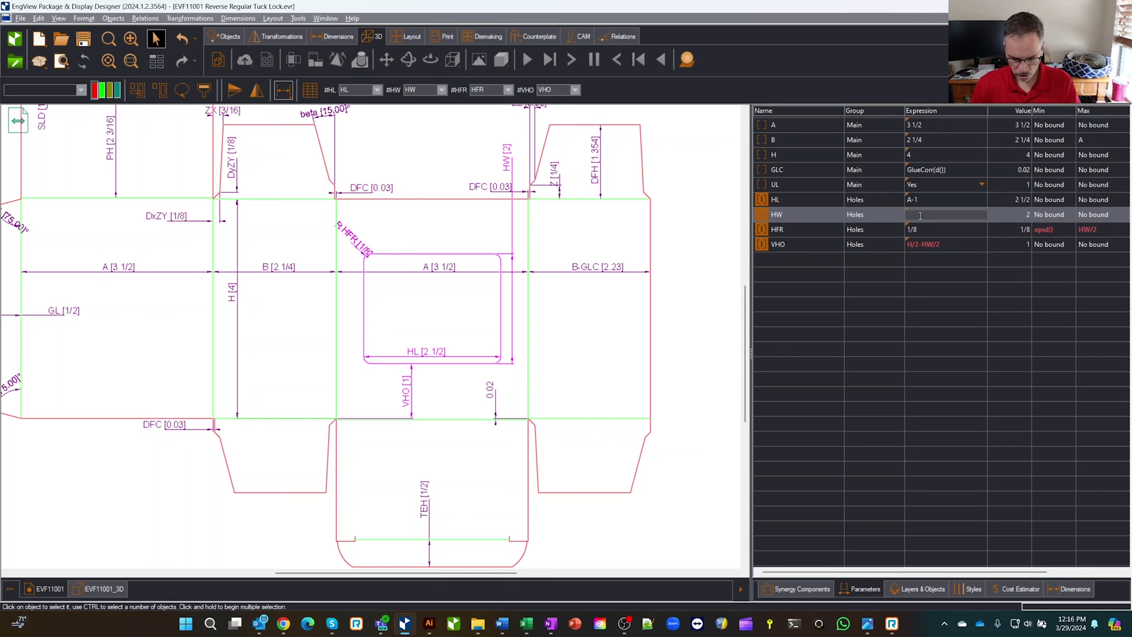
pyautogui.write('H-1')
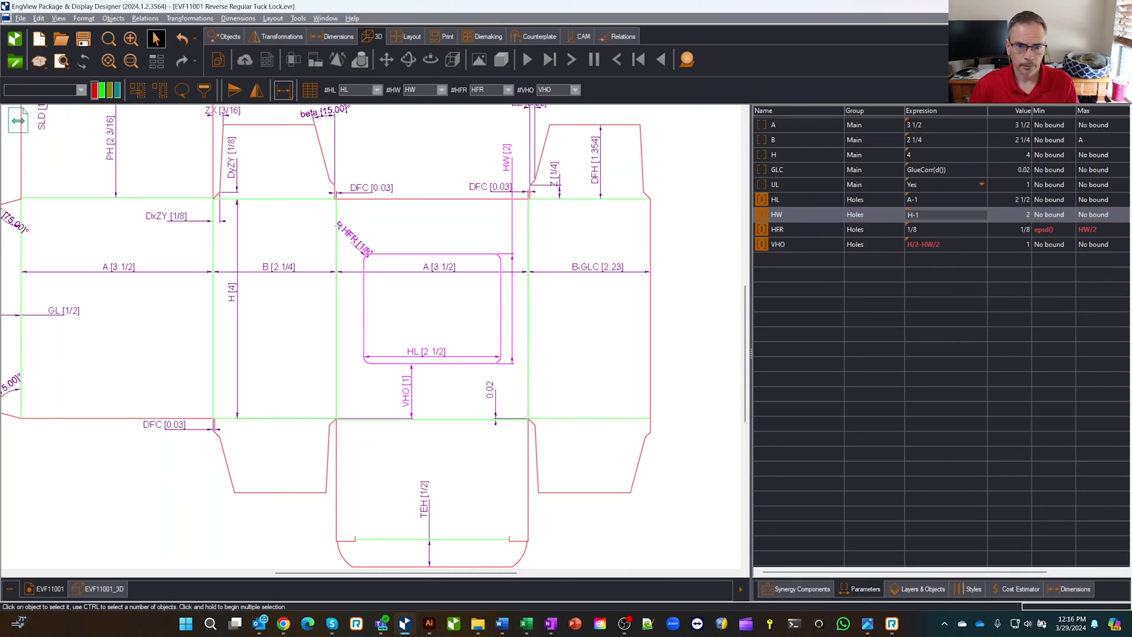
pyautogui.press('Return')
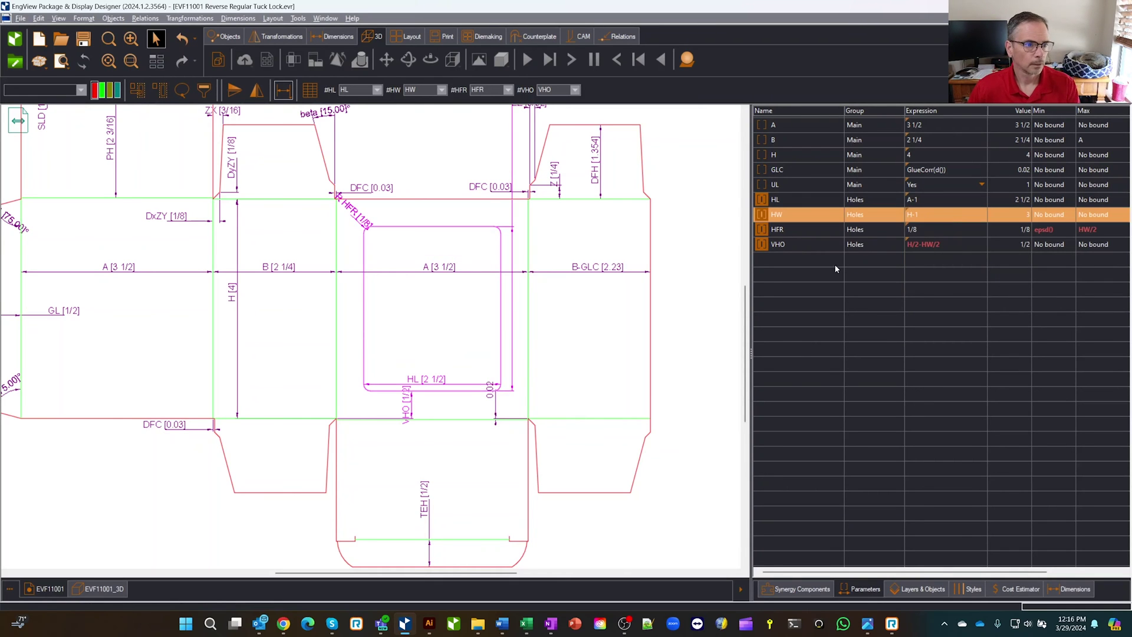
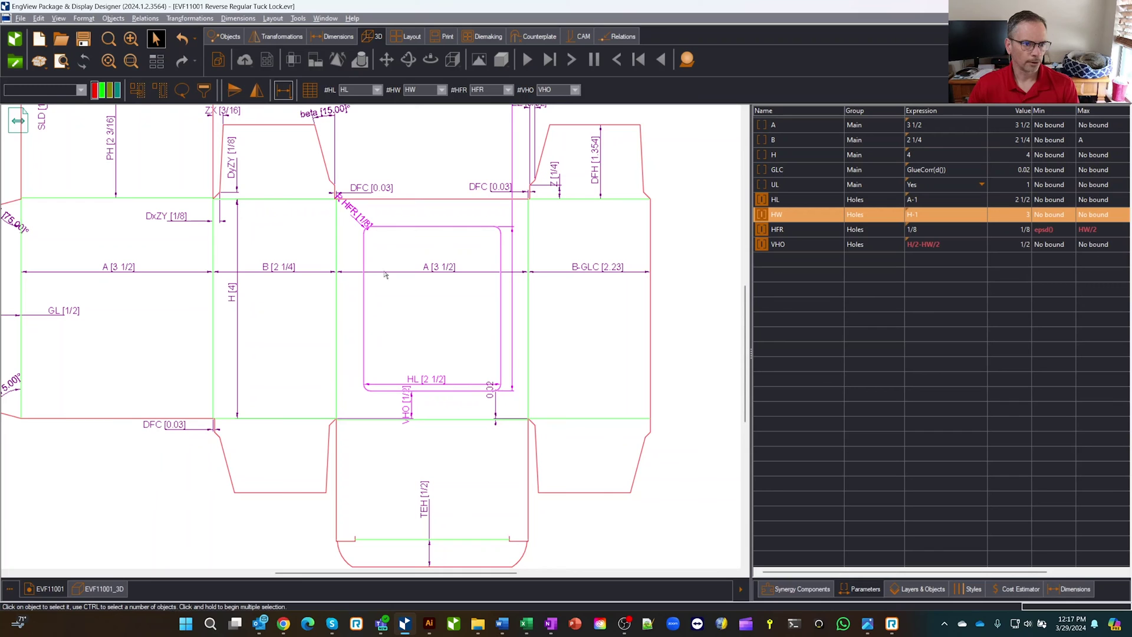
# Step: Add a new 1up drawing named Window to the carton project
pyautogui.rightClick(153, 596)
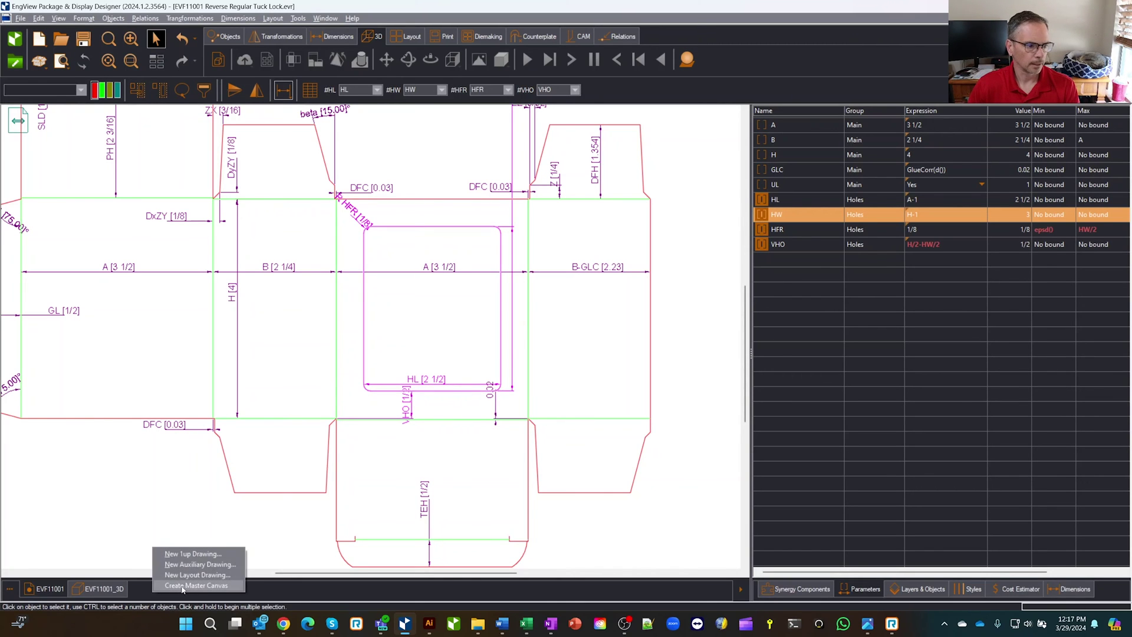
pyautogui.click(193, 554)
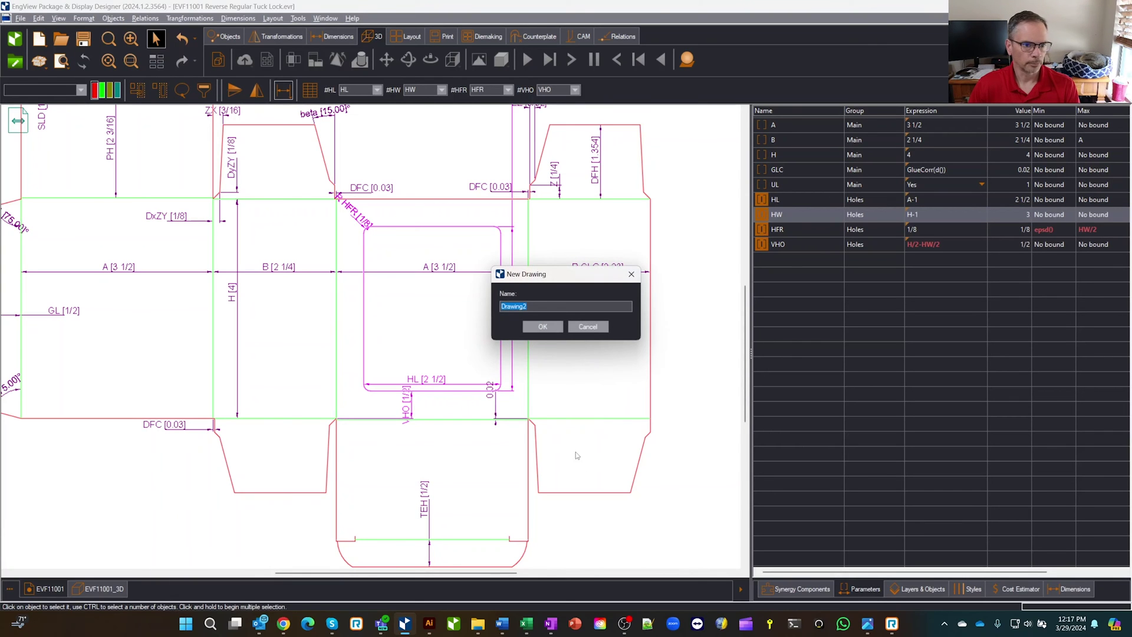
pyautogui.write('Wi')
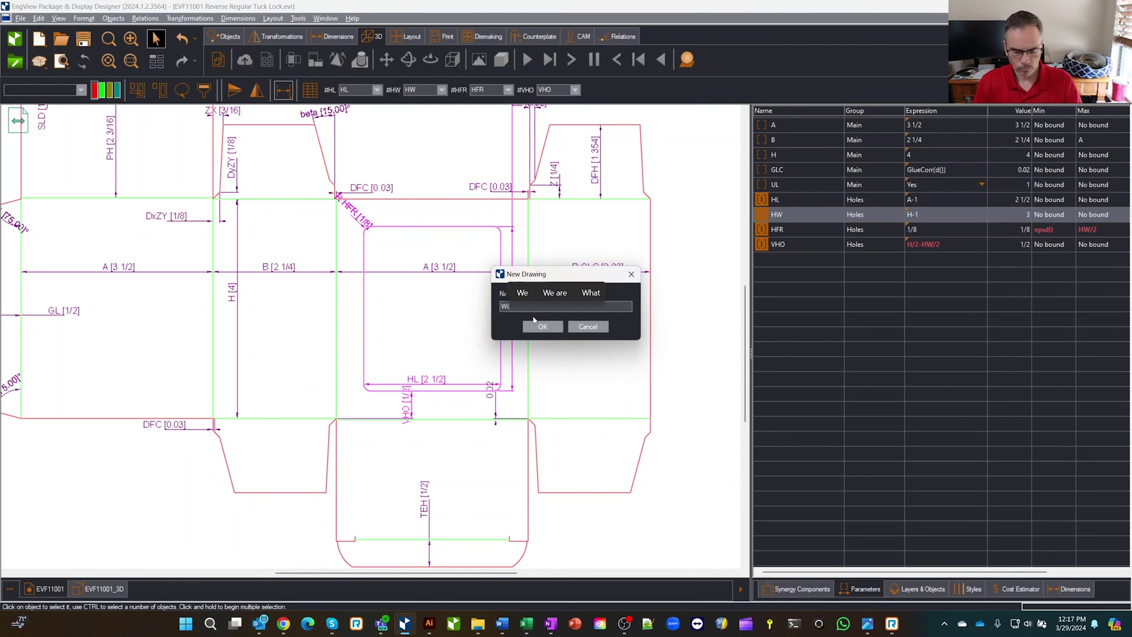
pyautogui.write('ndow')
pyautogui.click(534, 322)
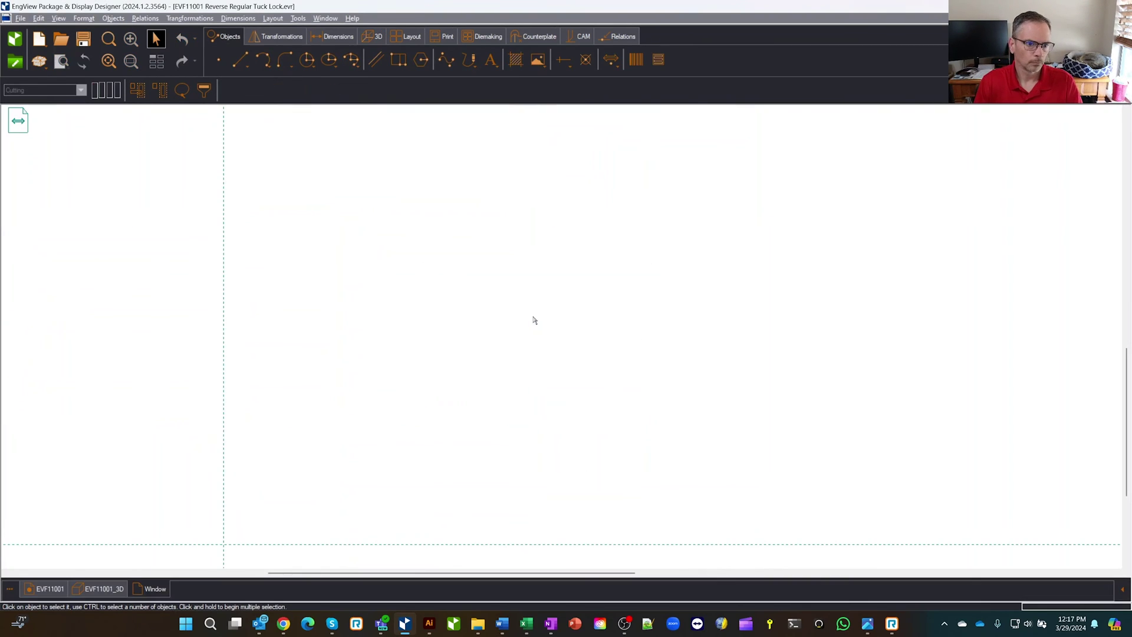
# Step: Place the 02 One Panel component from the Synergy Components Bases group in the Window drawing
pyautogui.click(1123, 588)
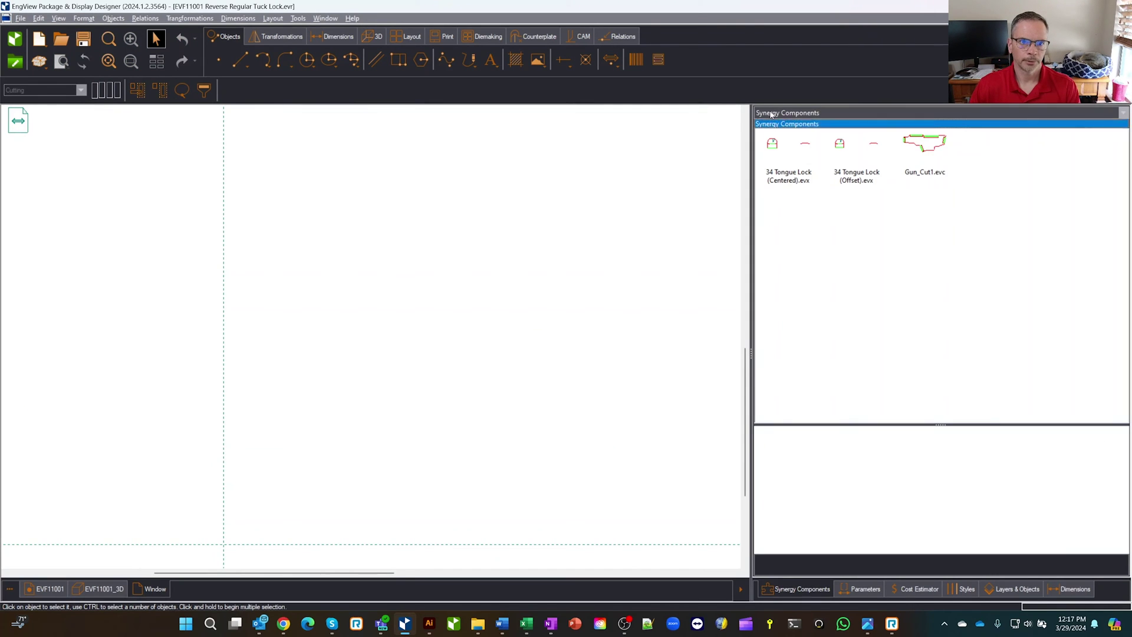
pyautogui.click(740, 114)
pyautogui.click(672, 130)
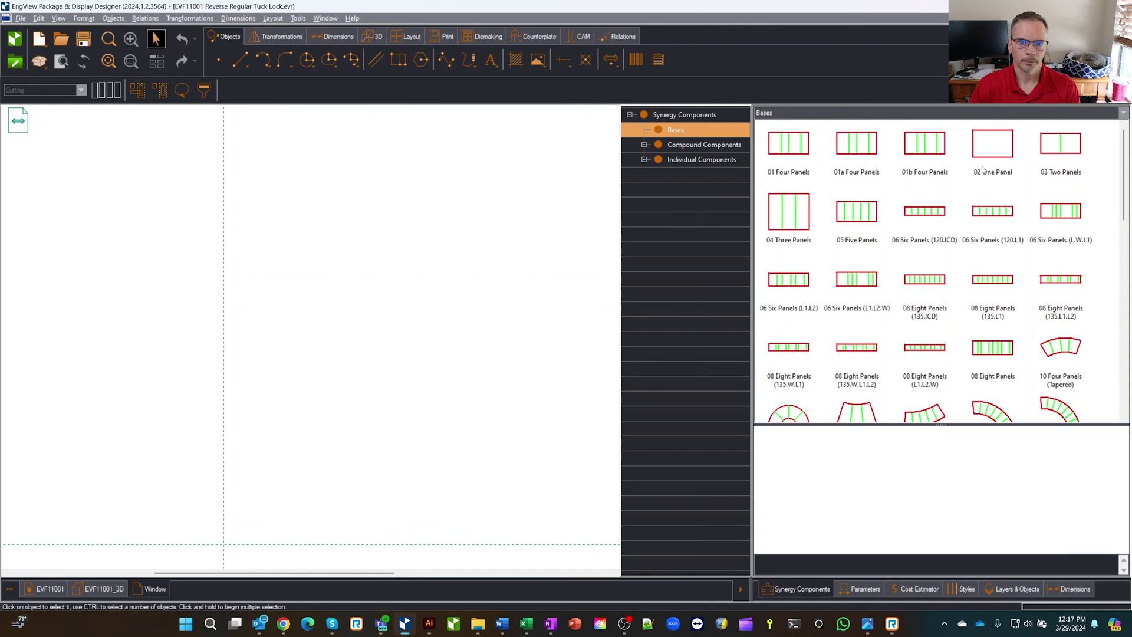
pyautogui.click(995, 149)
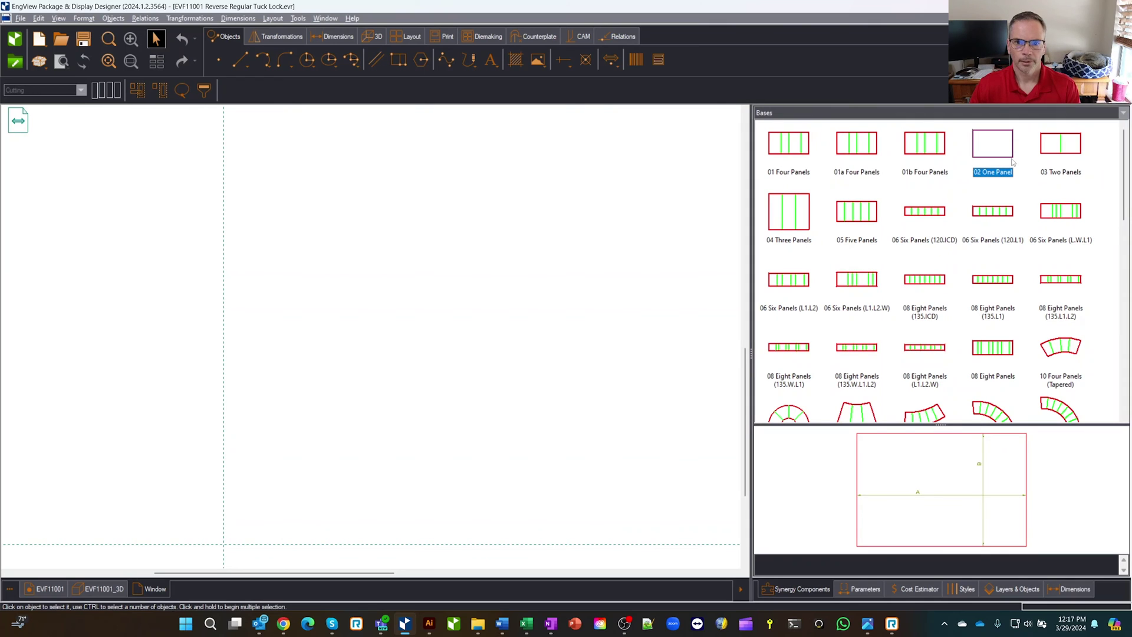
pyautogui.moveTo(995, 155); pyautogui.dragTo(110, 513)
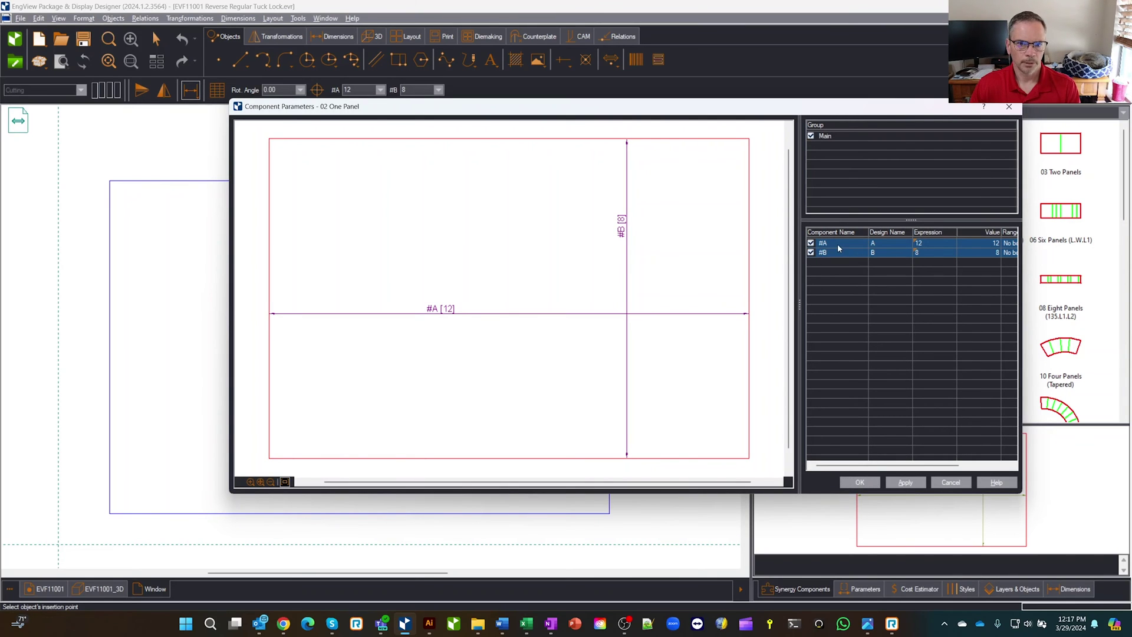
# Step: Exclude the panel's default #A and #B design parameters and assign #A a new local parameter WA with expression 12
pyautogui.click(811, 243)
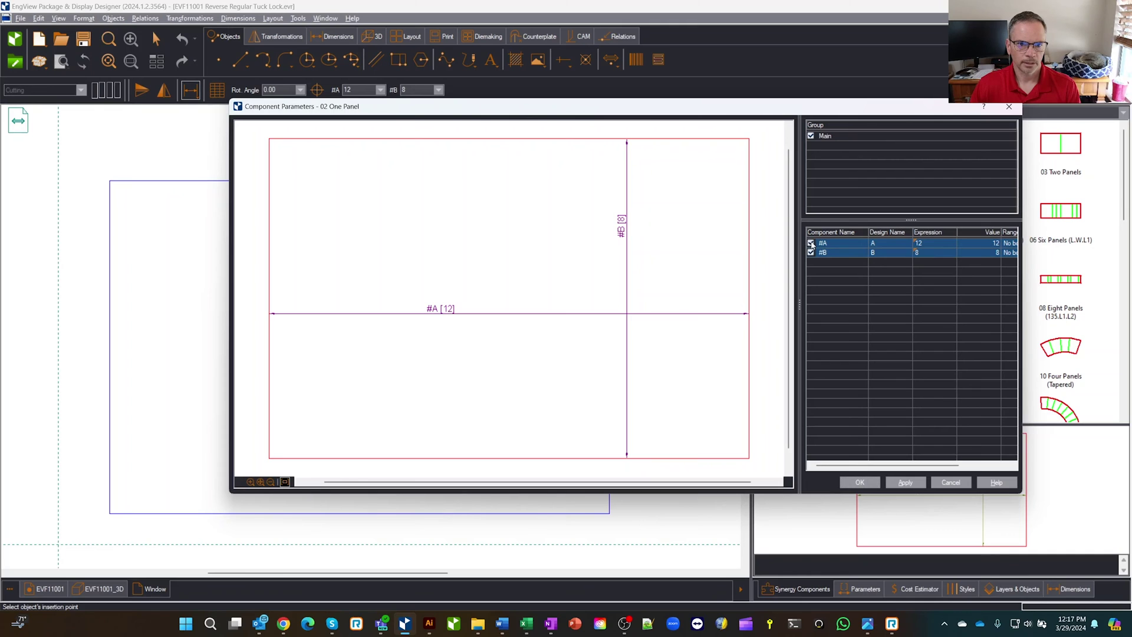
pyautogui.click(935, 243)
pyautogui.click(941, 246)
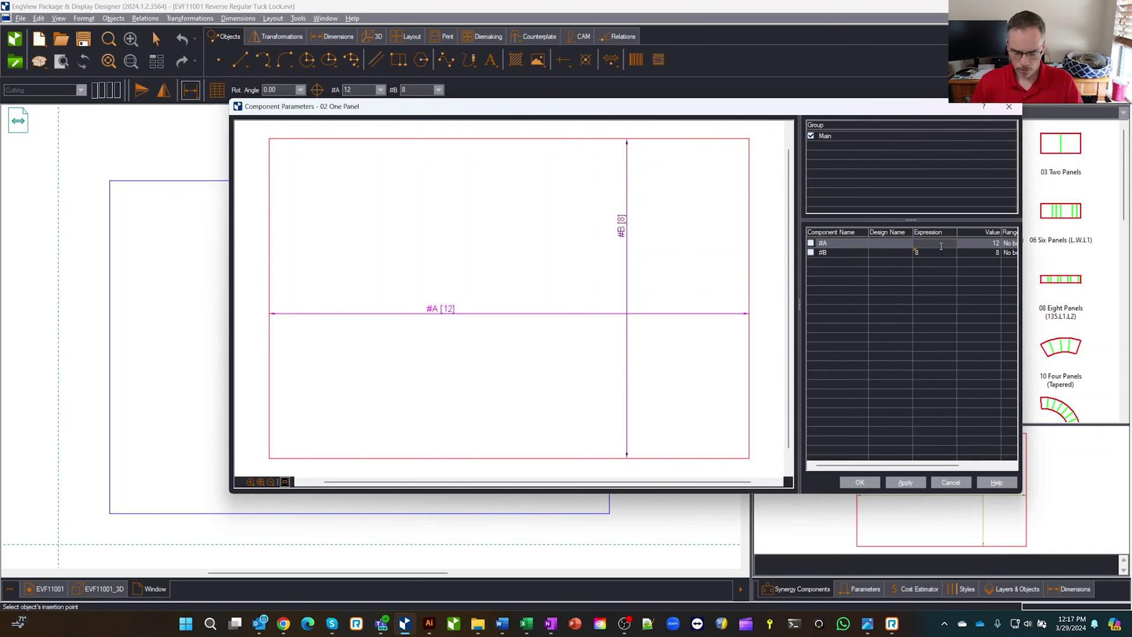
pyautogui.write('WA')
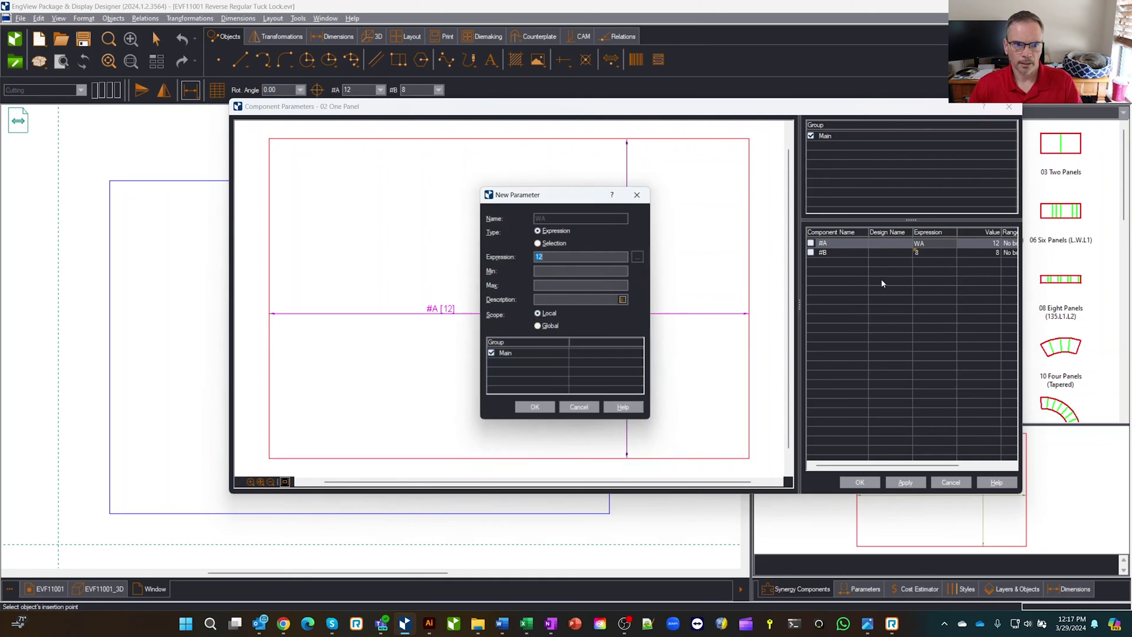
pyautogui.click(516, 410)
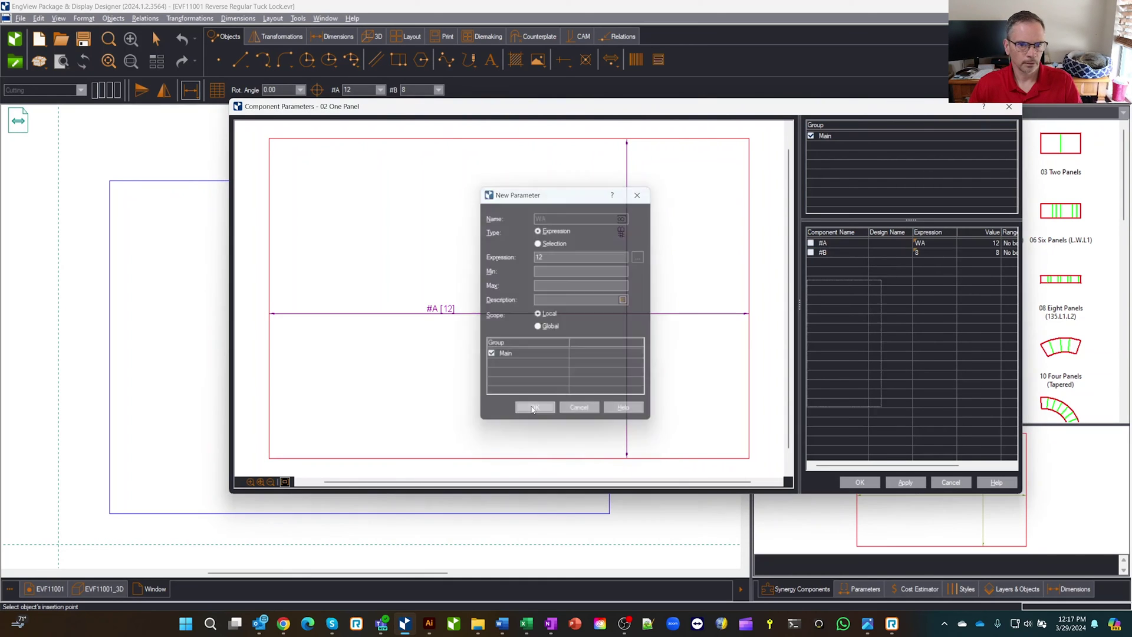
# Step: Assign #B a new parameter WH and finish inserting the one-panel component
pyautogui.click(931, 253)
pyautogui.click(933, 253)
pyautogui.press('BackSpace')
pyautogui.write('W')
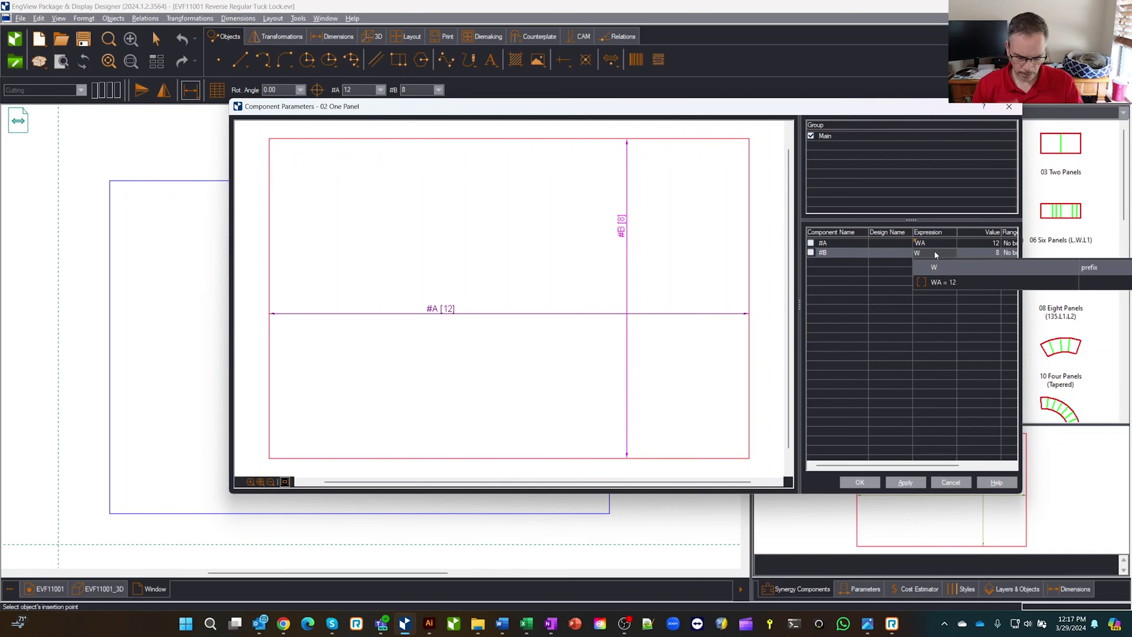
pyautogui.write('H')
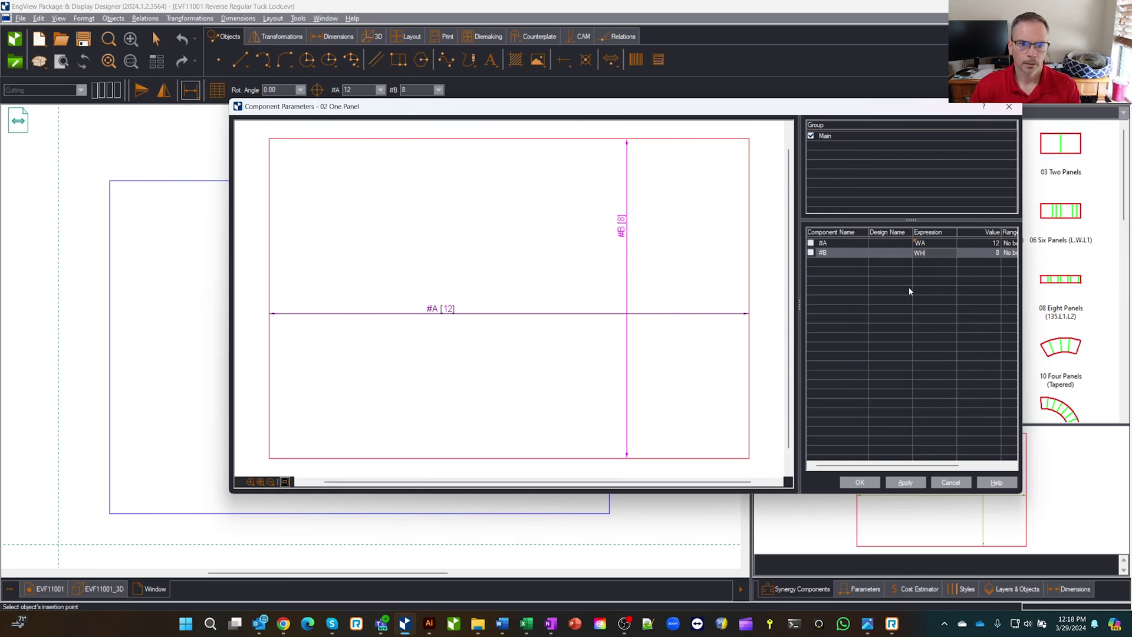
pyautogui.press('Return')
pyautogui.click(534, 408)
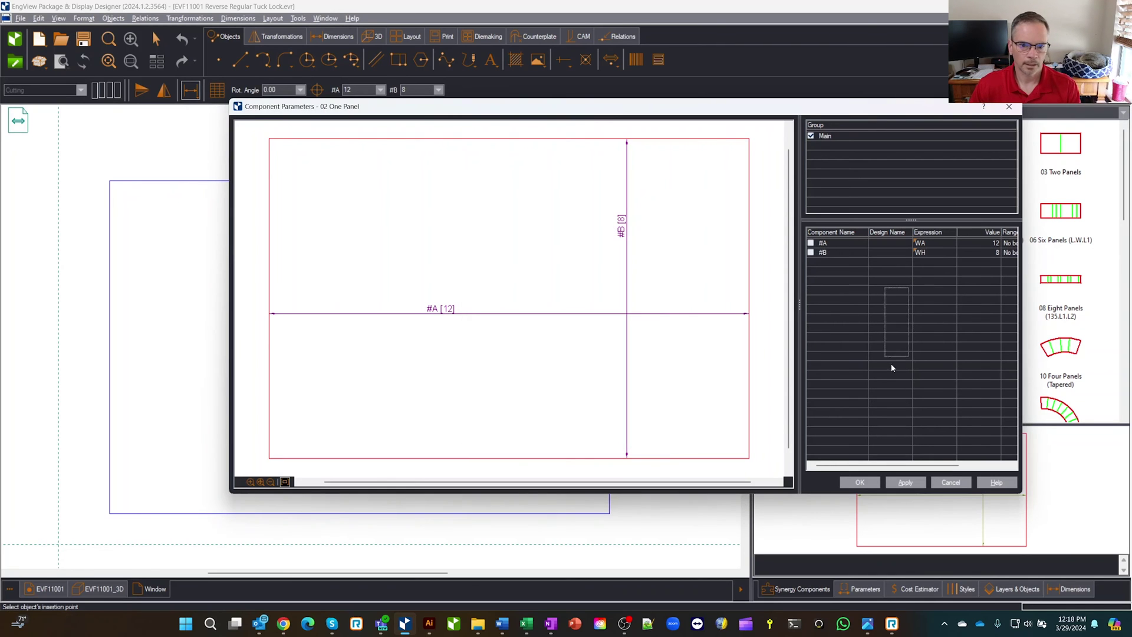
pyautogui.click(861, 482)
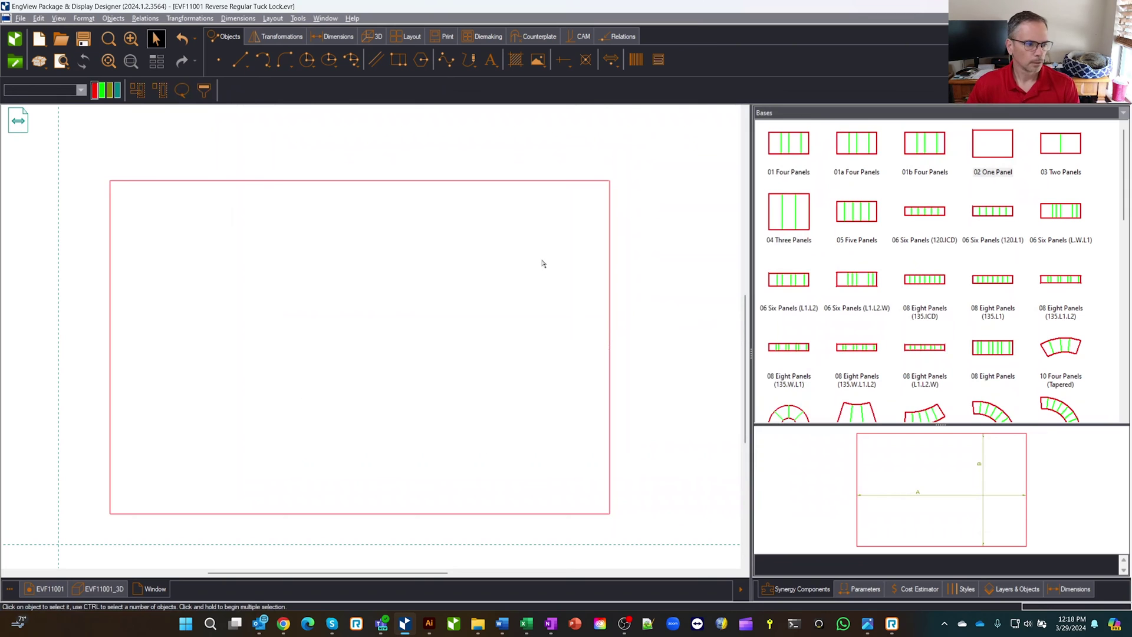
# Step: Review the Window drawing's parameters and return to the EVF11001 drawing
pyautogui.click(867, 588)
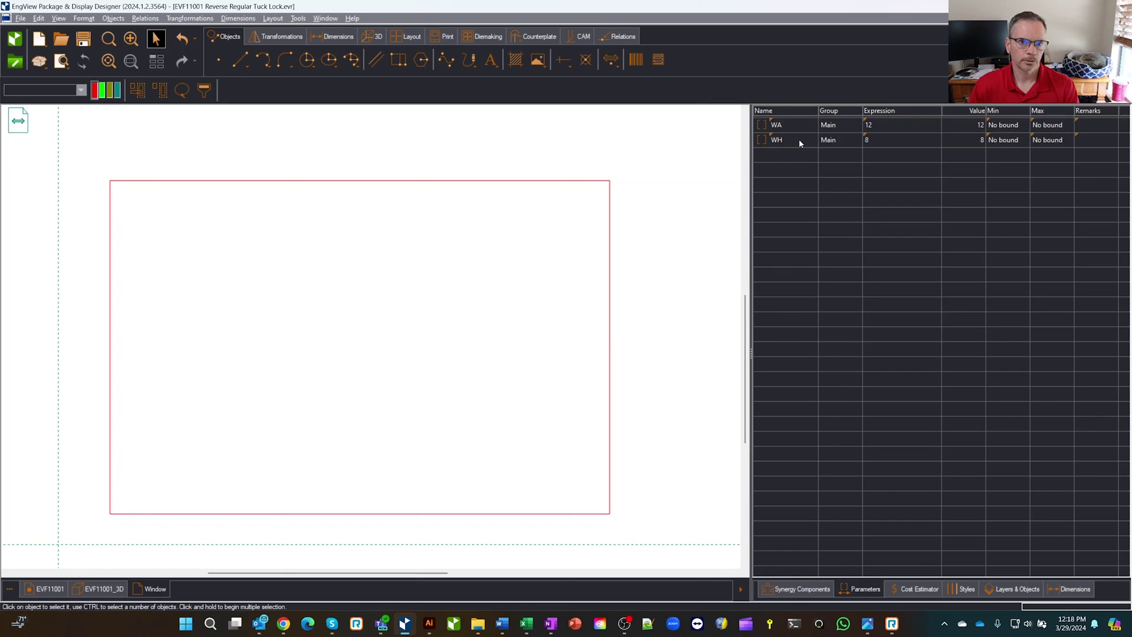
pyautogui.click(47, 589)
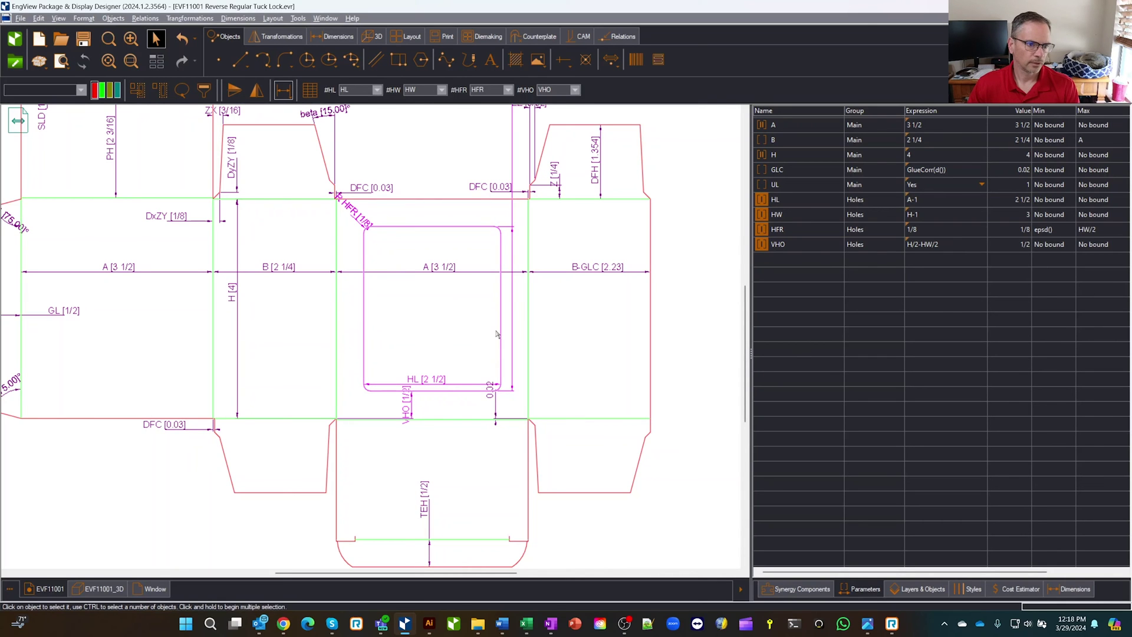
pyautogui.scroll(2, 498, 278)
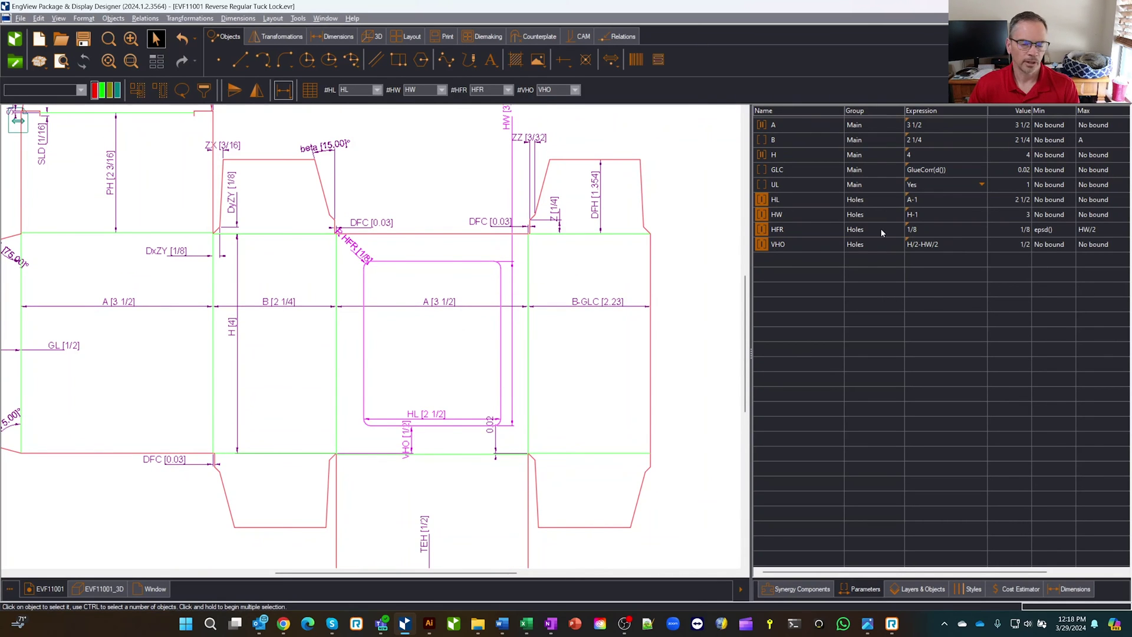
pyautogui.click(804, 202)
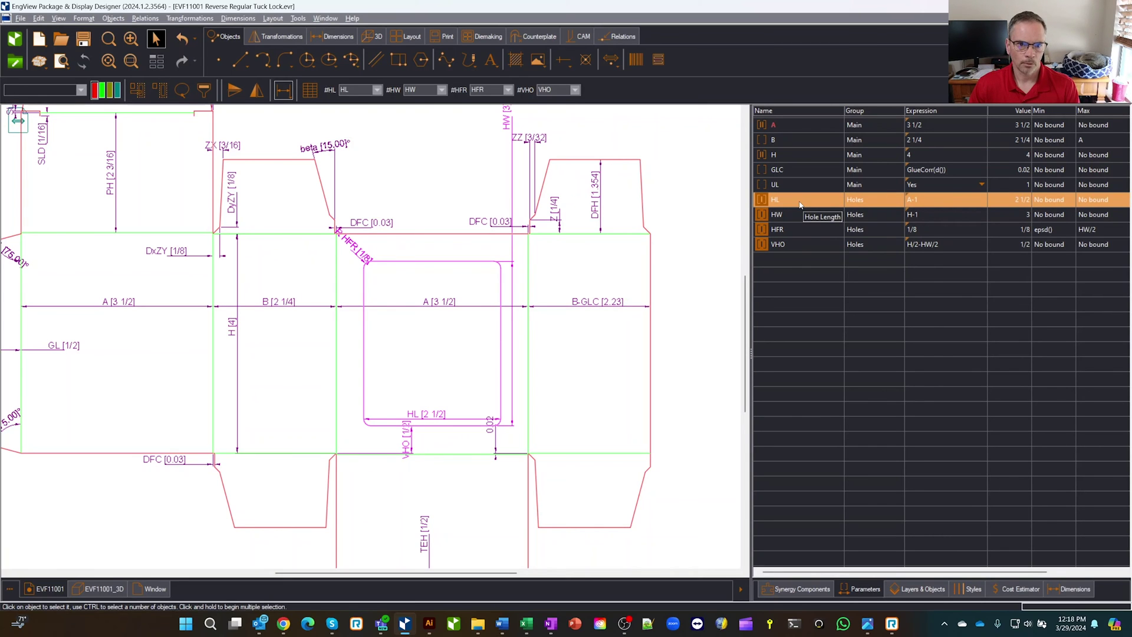
pyautogui.rightClick(800, 204)
pyautogui.click(840, 278)
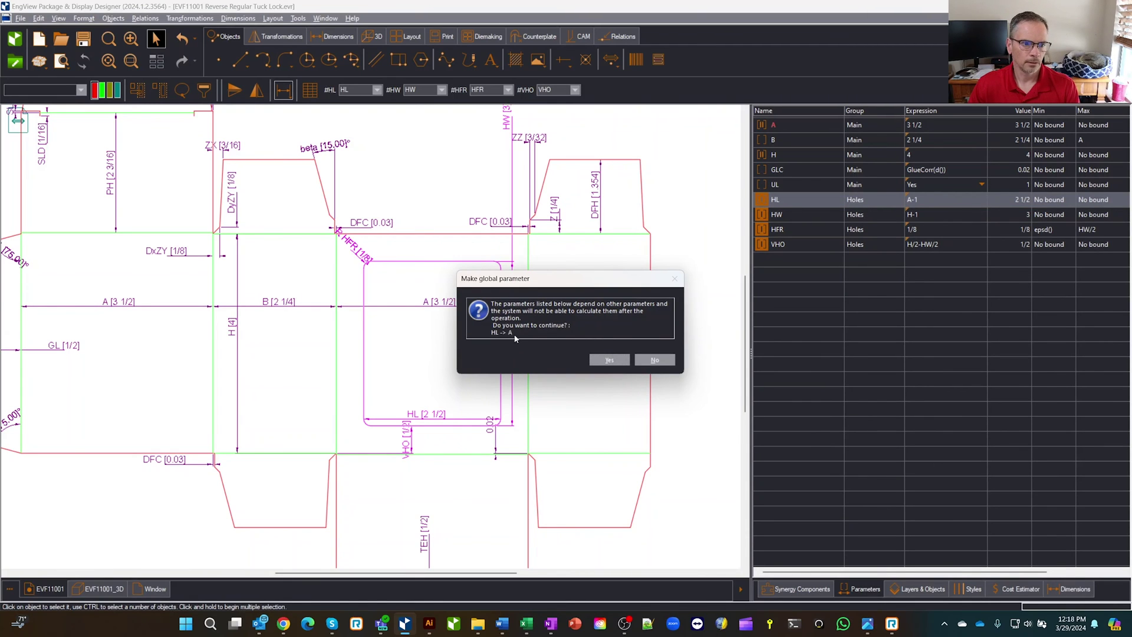
pyautogui.click(655, 361)
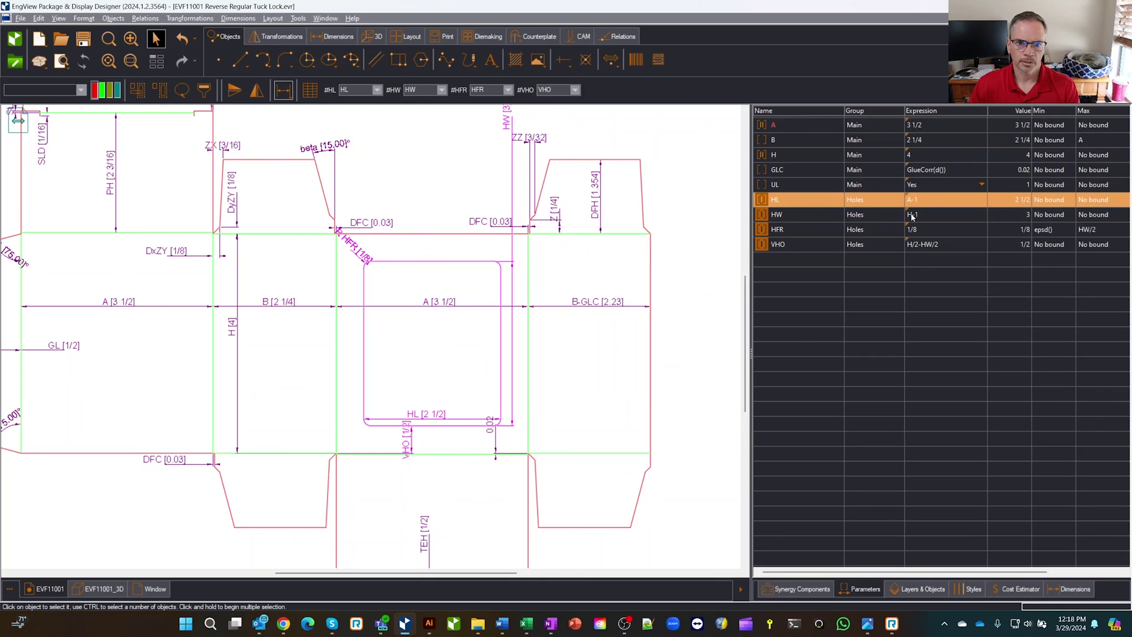
# Step: Make the main parameters A and H global in the EVF11001 drawing
pyautogui.click(797, 125)
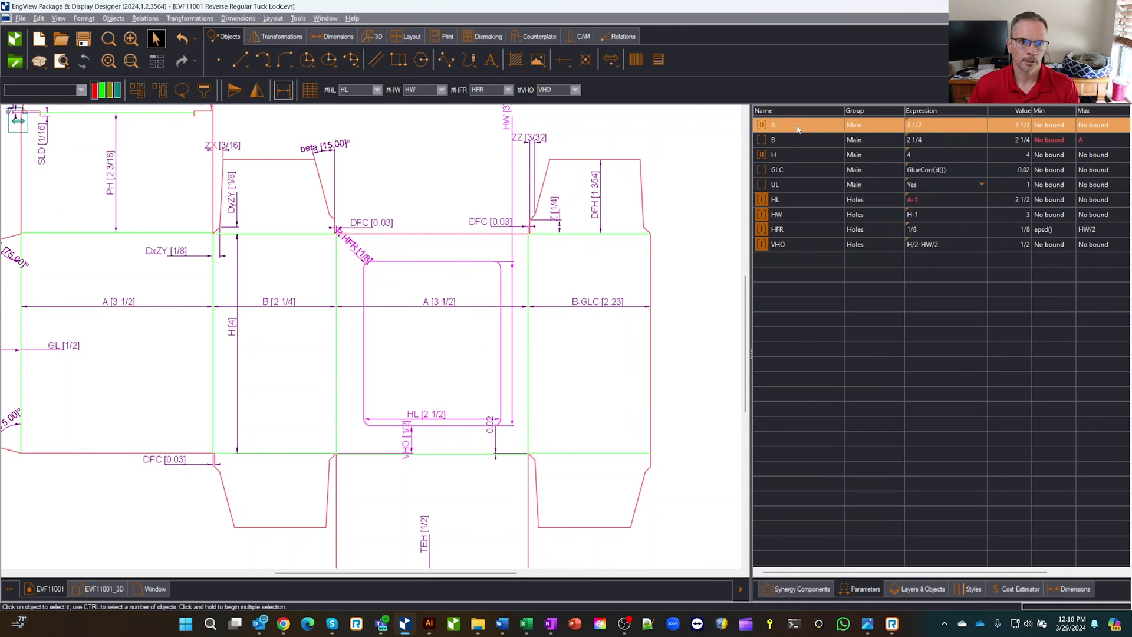
pyautogui.keyDown('ctrl'); pyautogui.click(793, 156); pyautogui.keyUp('ctrl')
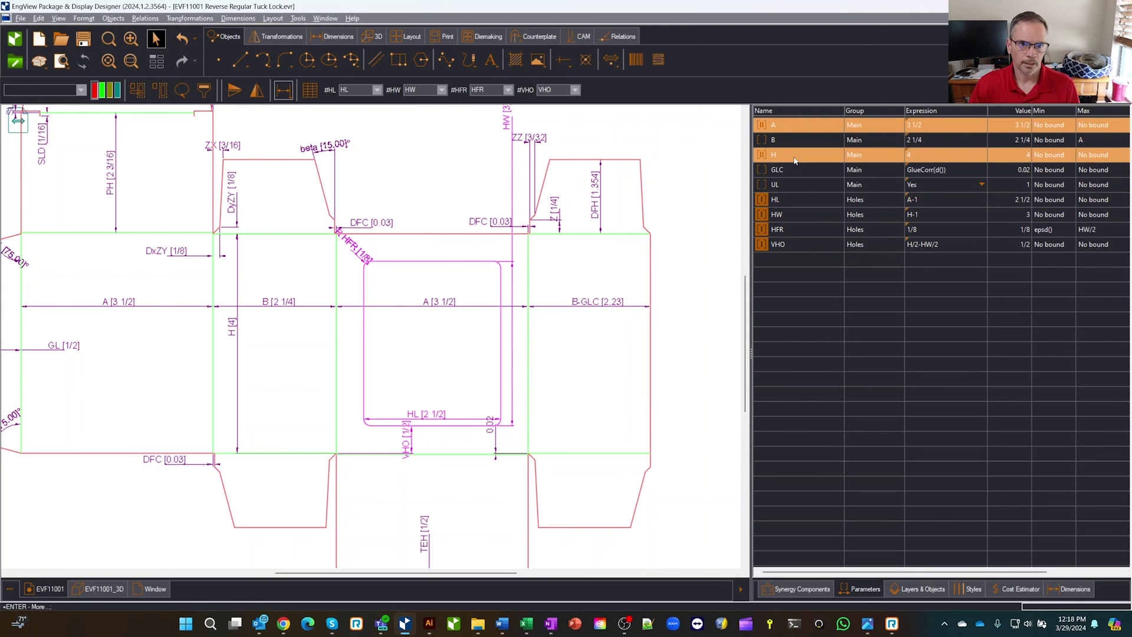
pyautogui.rightClick(801, 156)
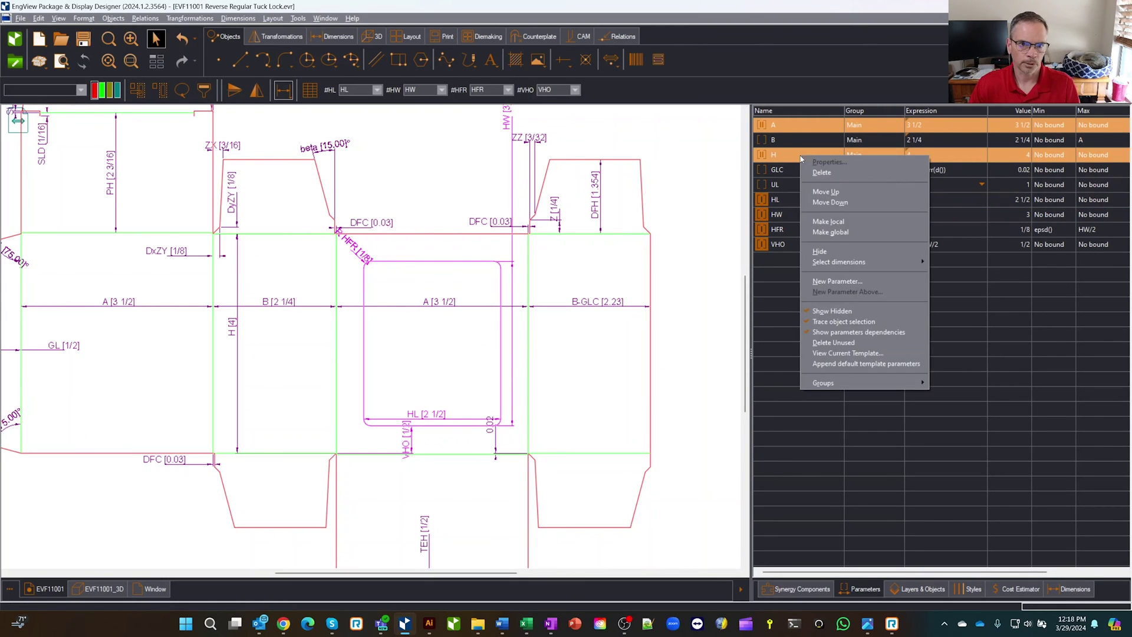
pyautogui.click(850, 230)
# Step: Make the hole parameters HL and HW global in the EVF11001 drawing
pyautogui.click(795, 197)
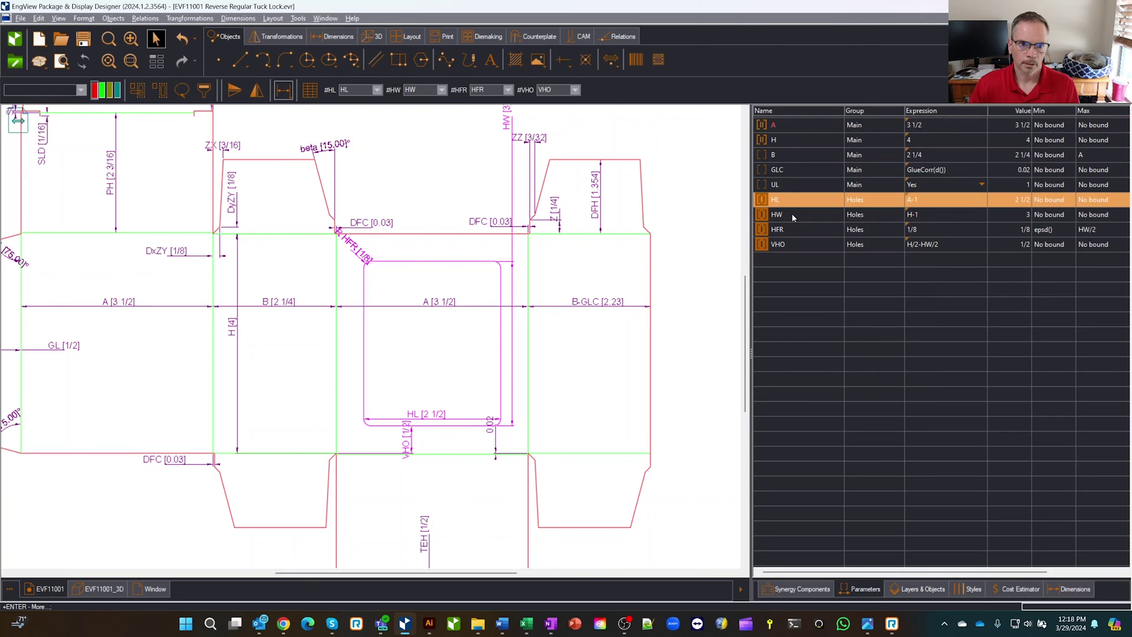
pyautogui.keyDown('ctrl'); pyautogui.click(795, 216); pyautogui.keyUp('ctrl')
pyautogui.rightClick(795, 216)
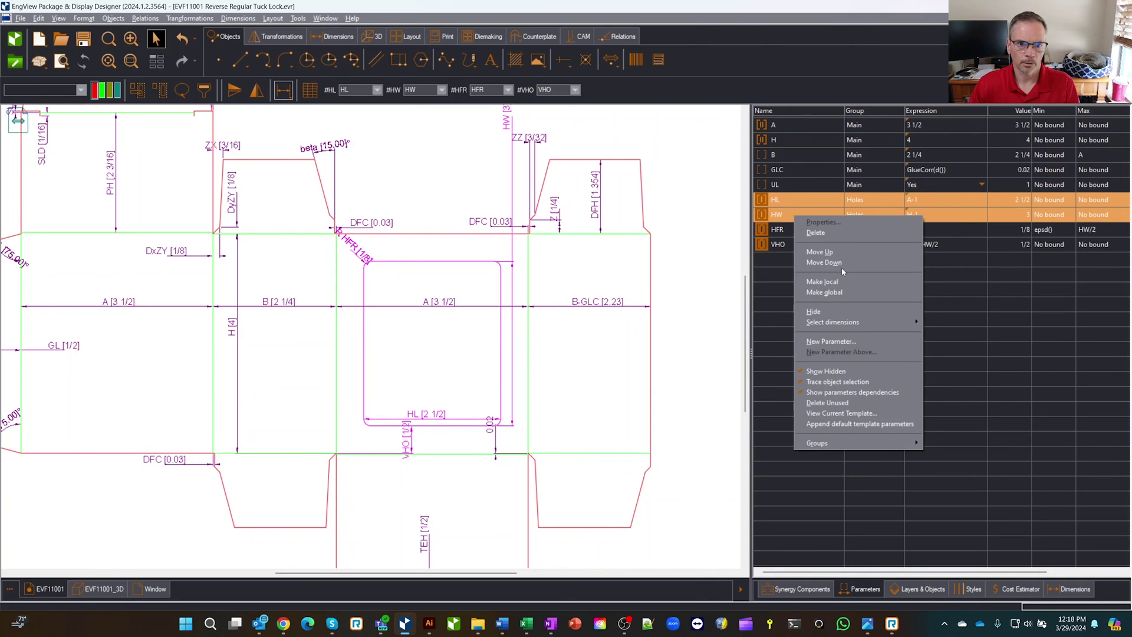
pyautogui.click(843, 292)
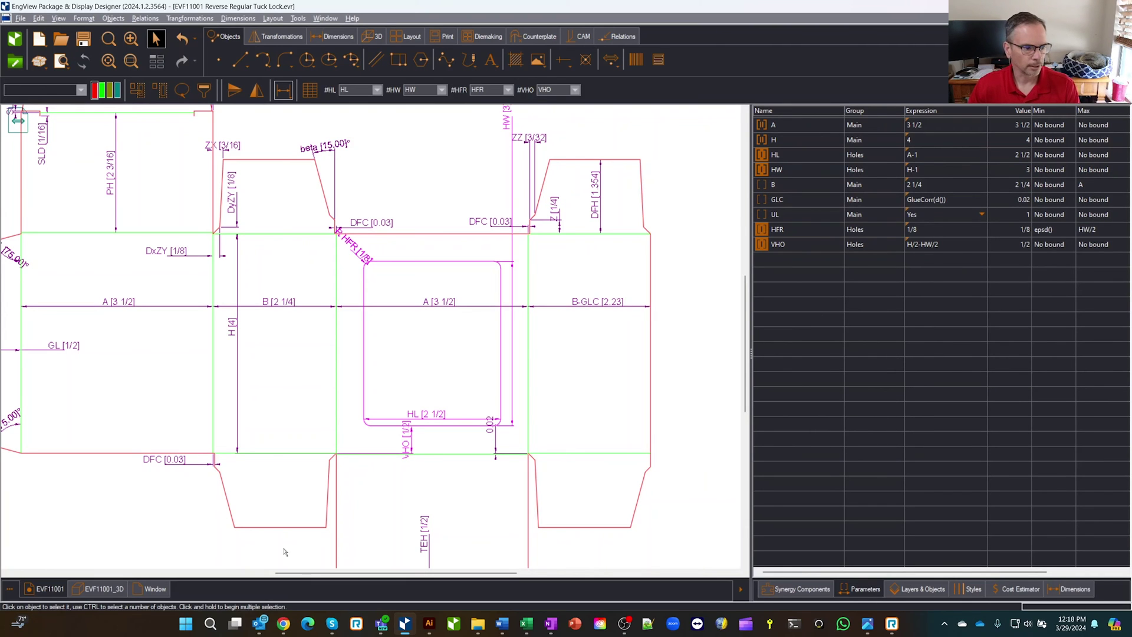
# Step: In the Window drawing, set the expression of parameter WH to HW+.75
pyautogui.click(160, 589)
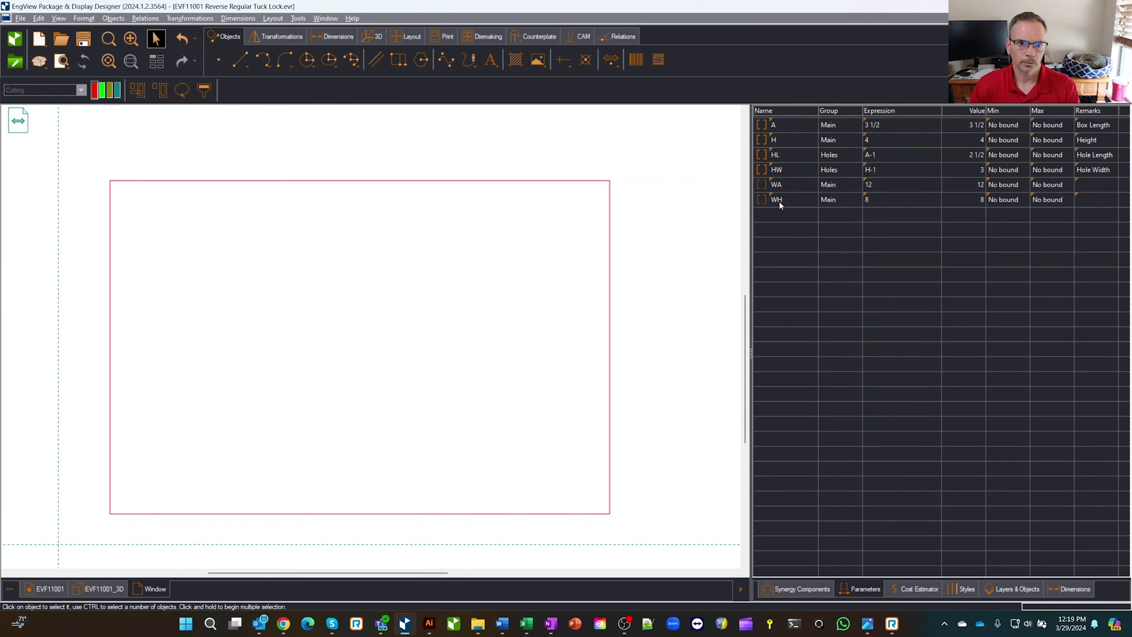
pyautogui.click(610, 256)
pyautogui.press('Escape')
pyautogui.doubleClick(867, 200)
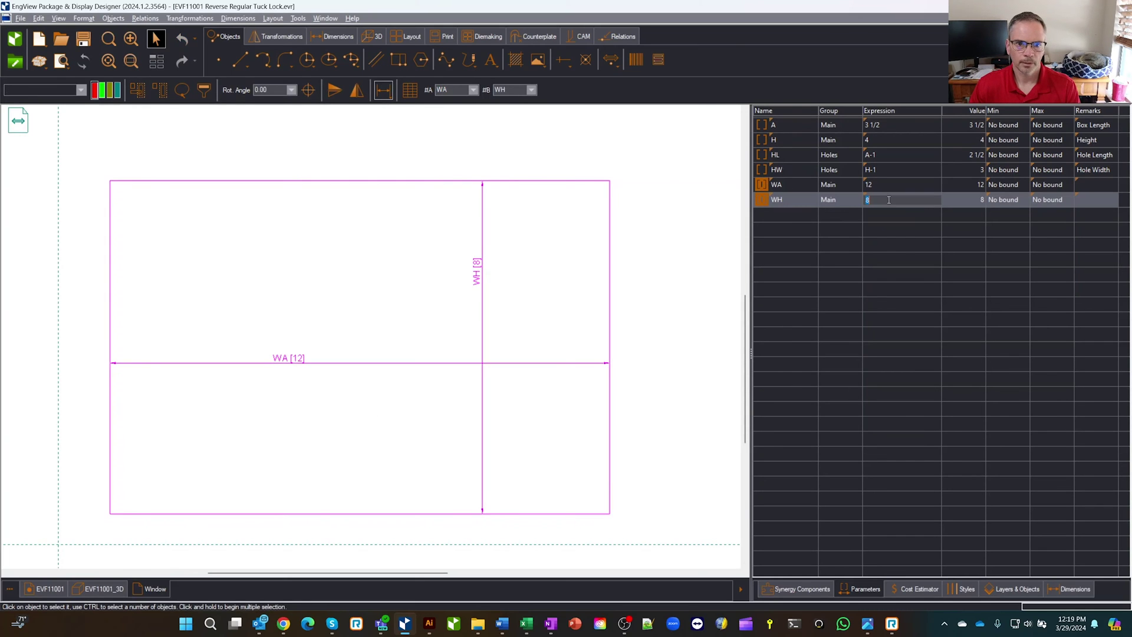
pyautogui.press('BackSpace')
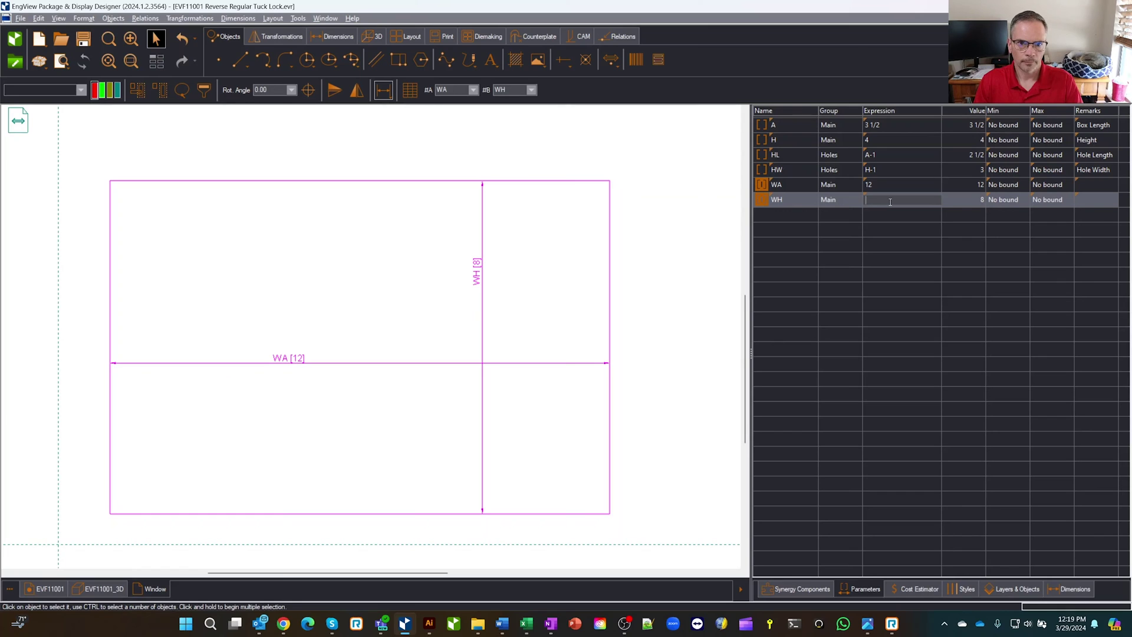
pyautogui.write('W')
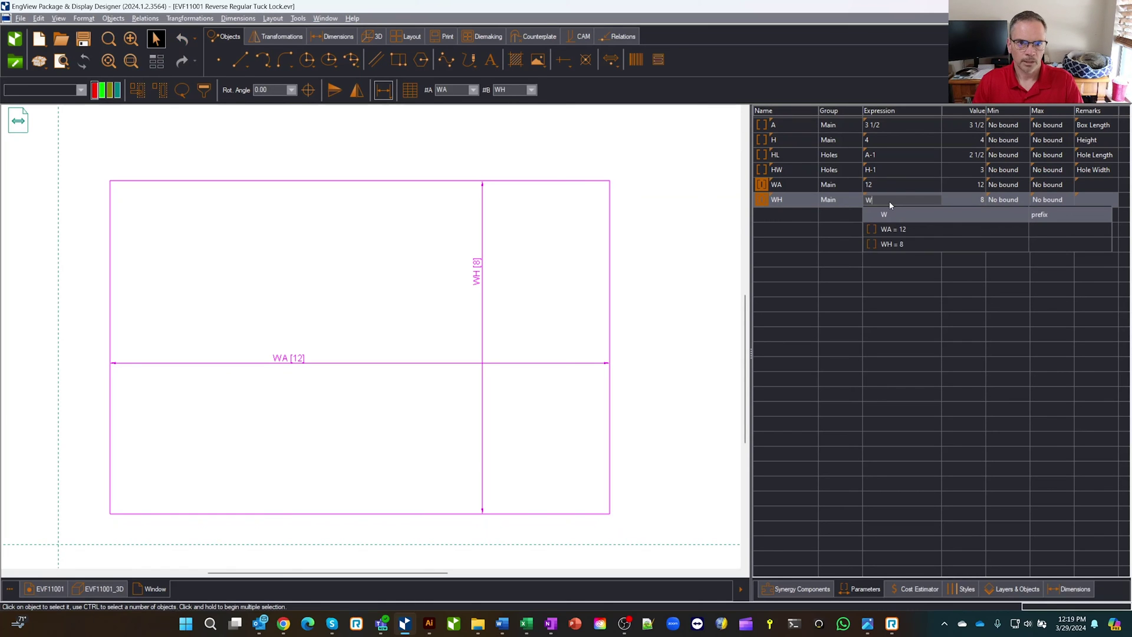
pyautogui.press('BackSpace')
pyautogui.write('HW')
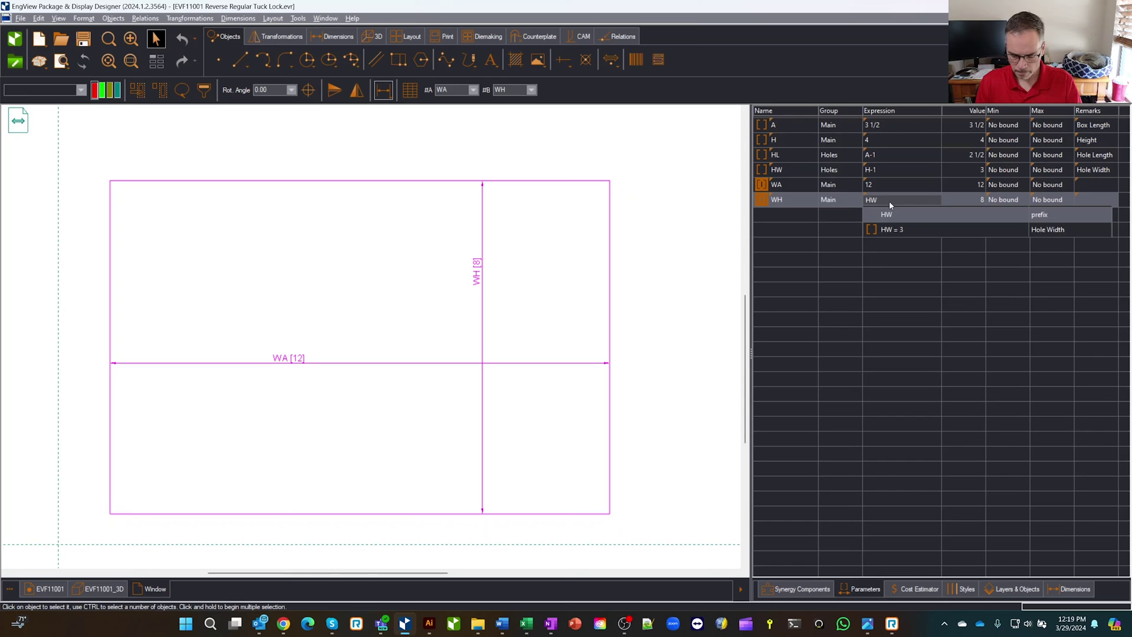
pyautogui.write('-')
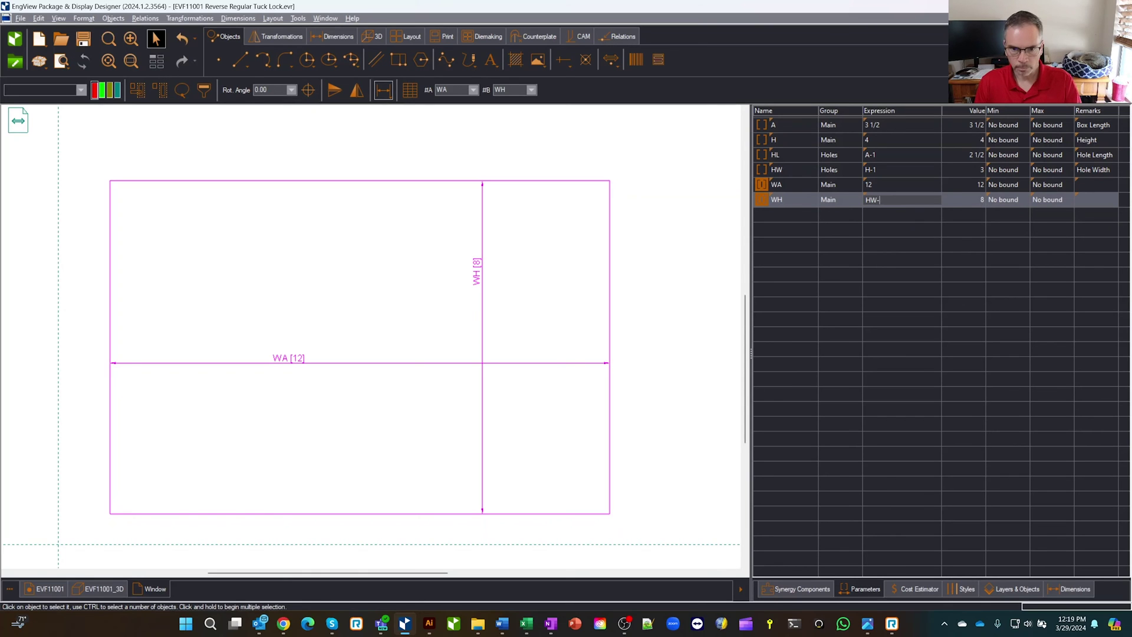
pyautogui.press('BackSpace')
pyautogui.write('+.')
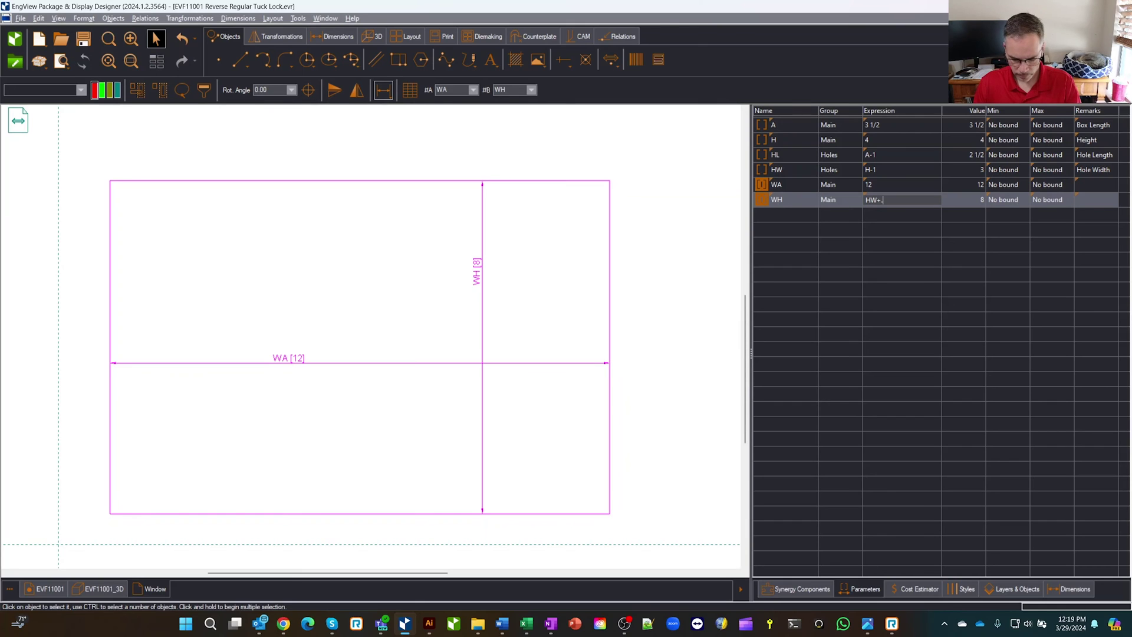
pyautogui.write('75')
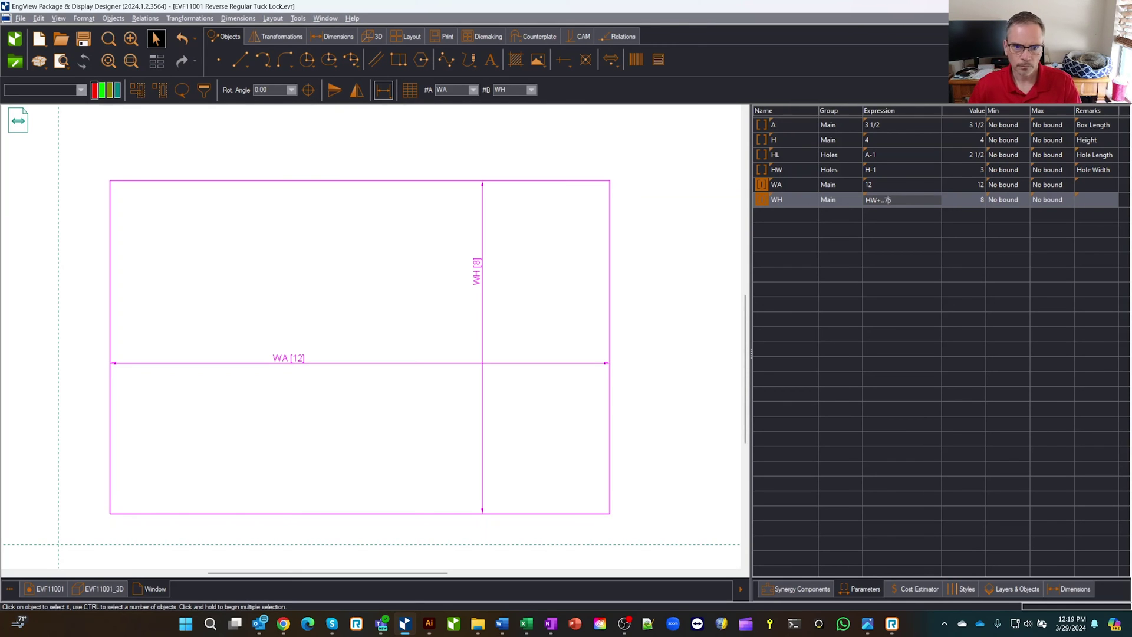
# Step: Set the expression of parameter WA to HL+.75
pyautogui.click(886, 184)
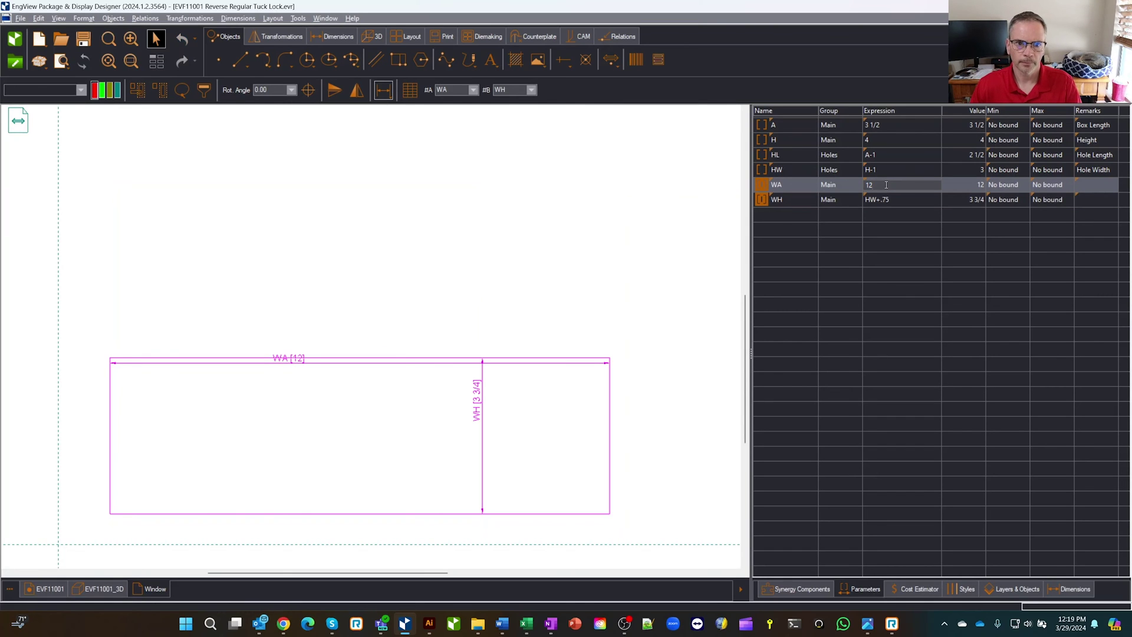
pyautogui.press('BackSpace')
pyautogui.press('BackSpace')
pyautogui.write('HL')
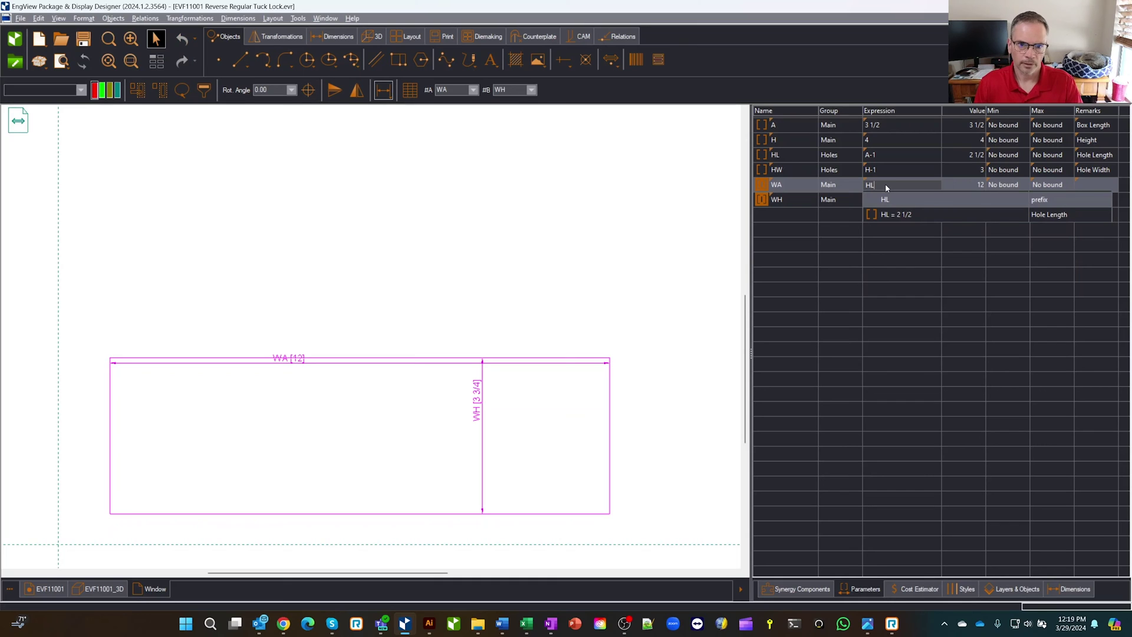
pyautogui.write('+.75')
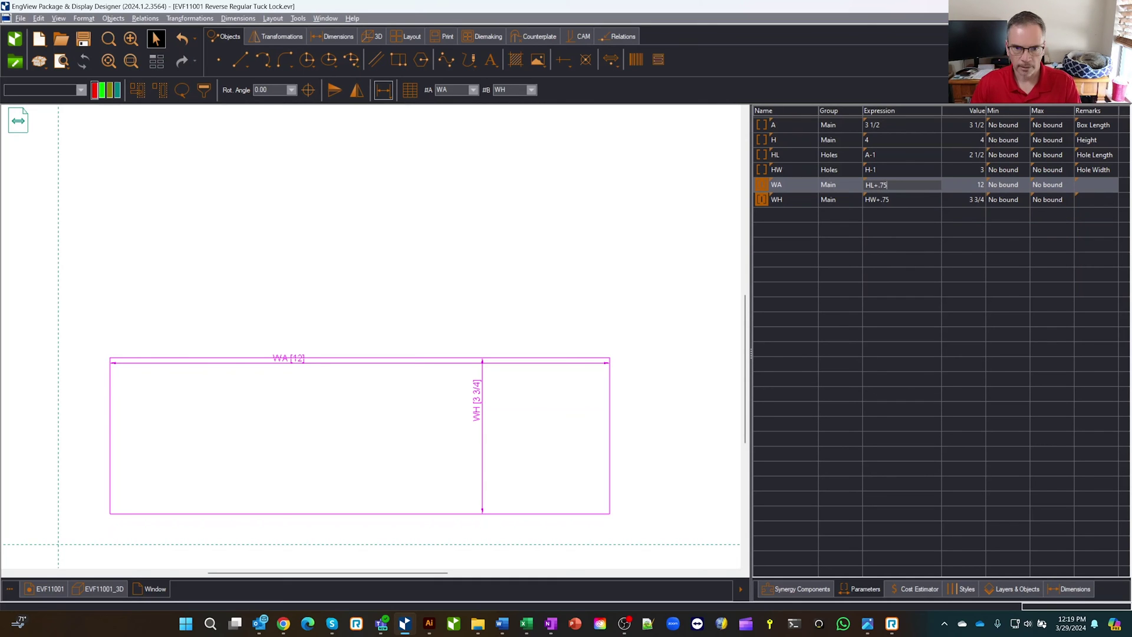
pyautogui.press('Return')
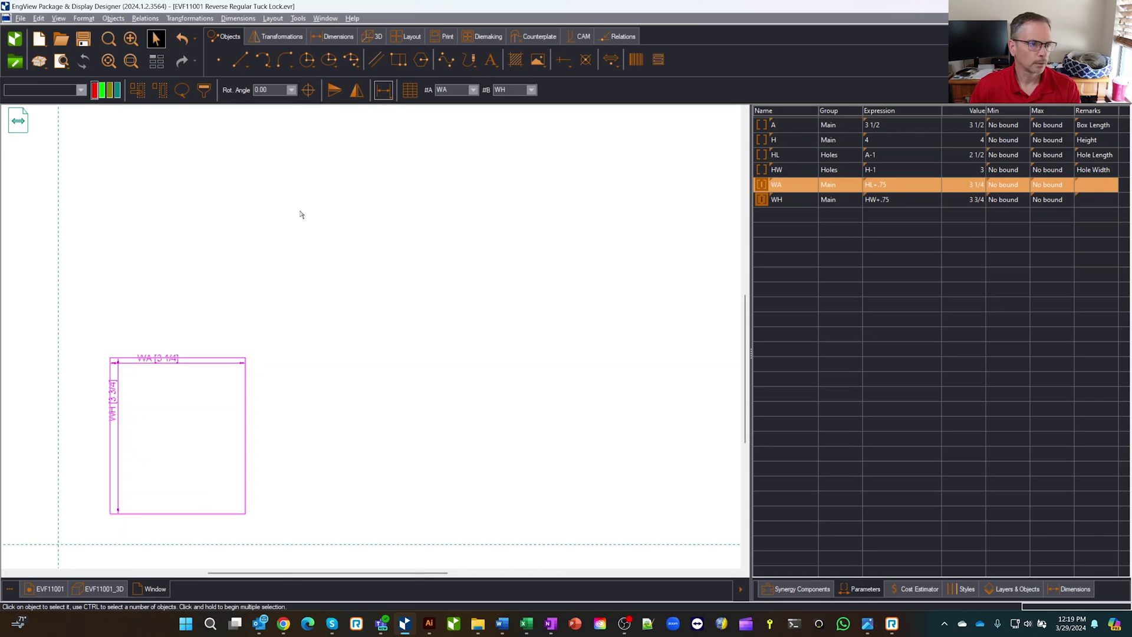
# Step: Generate a 3D drawing from the Window patch and turn it to face the view
pyautogui.click(378, 38)
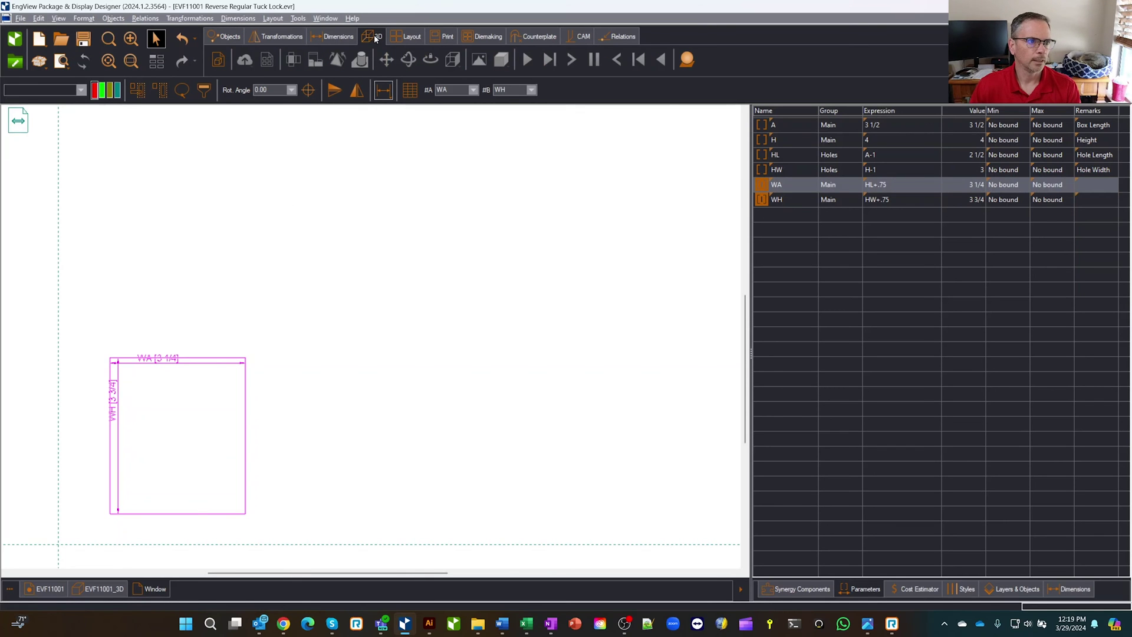
pyautogui.click(225, 61)
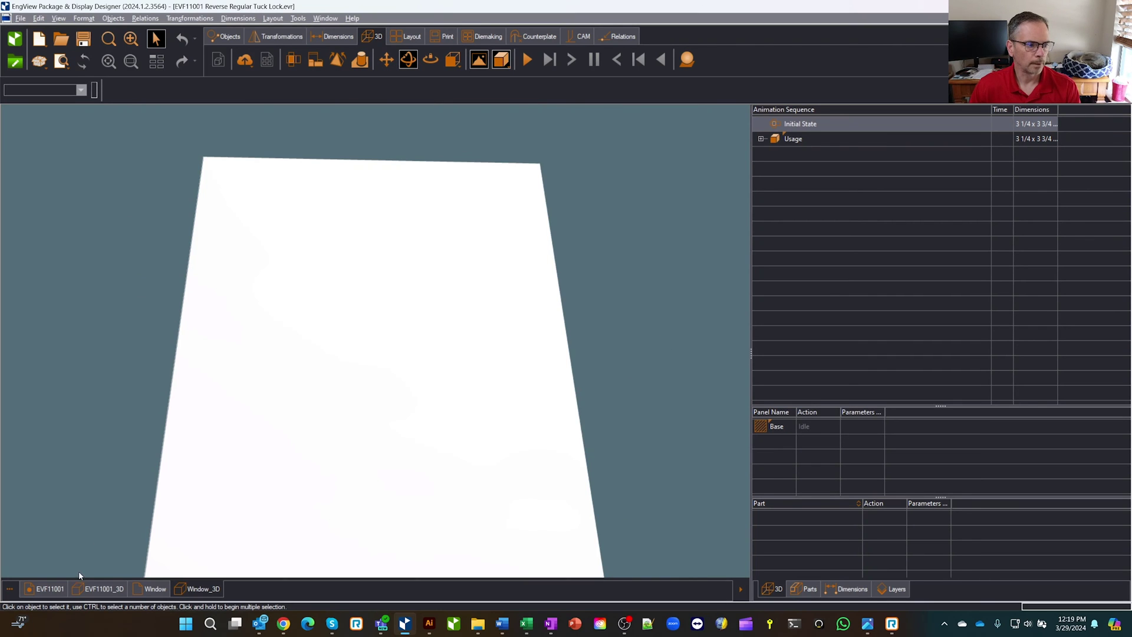
pyautogui.moveTo(544, 260); pyautogui.dragTo(581, 286)
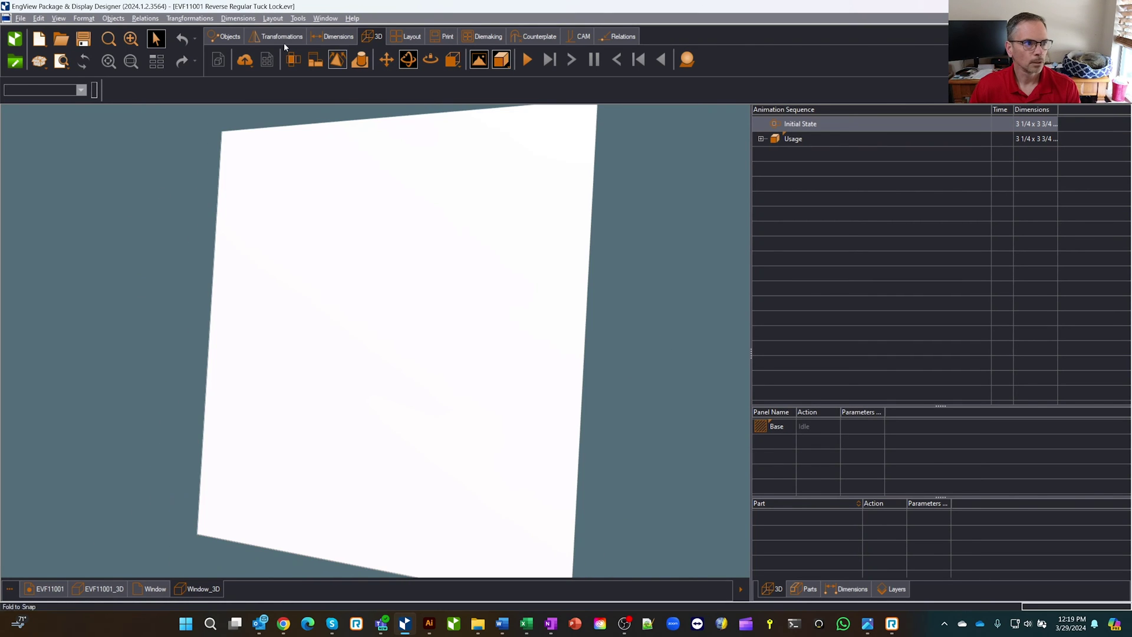
# Step: Turn off using the project material for all drawings in the project's material properties
pyautogui.click(24, 18)
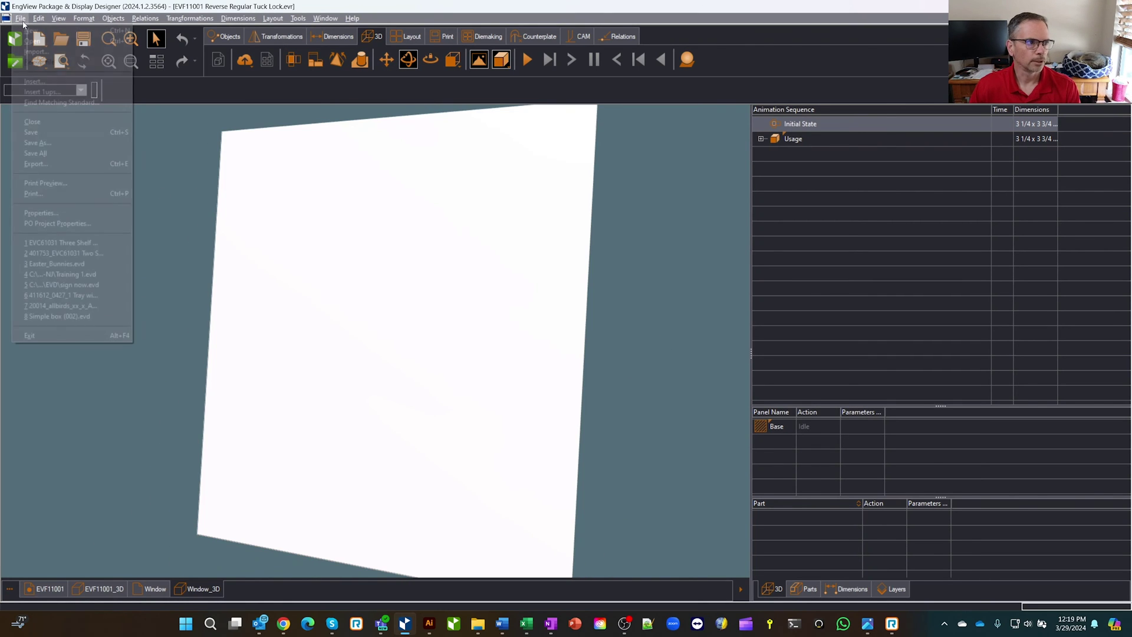
pyautogui.click(57, 216)
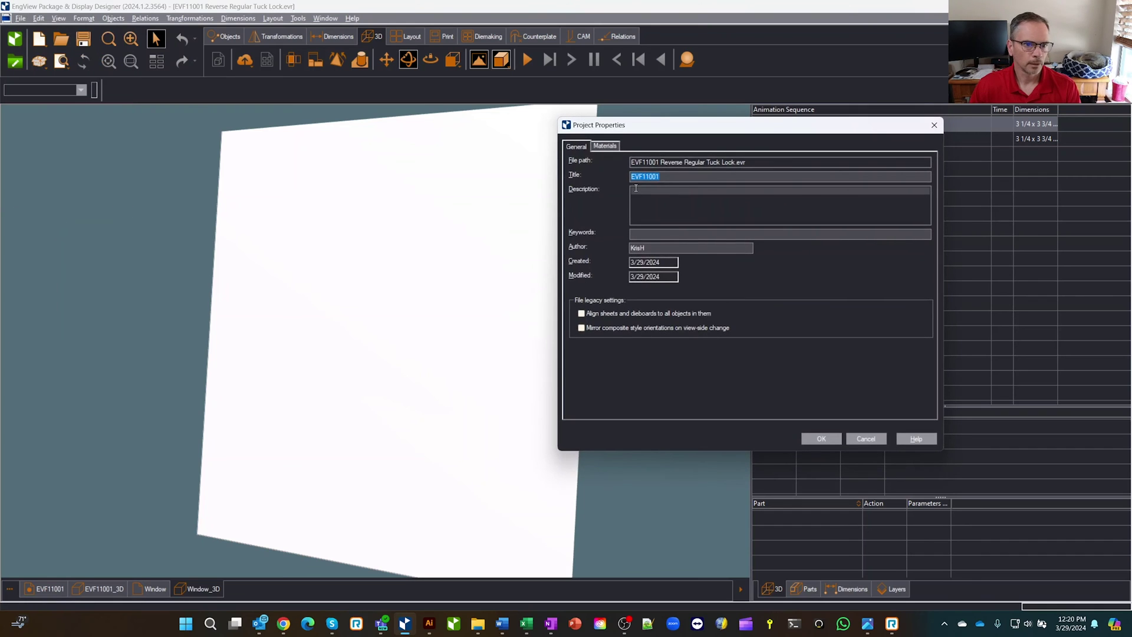
pyautogui.click(604, 146)
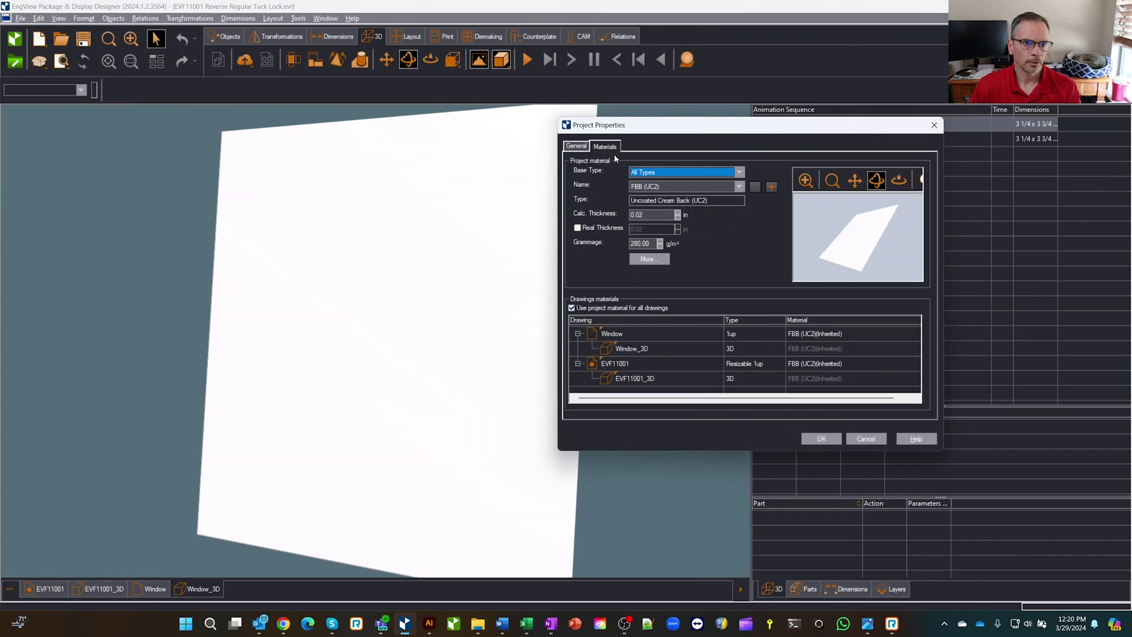
pyautogui.click(572, 309)
pyautogui.click(837, 442)
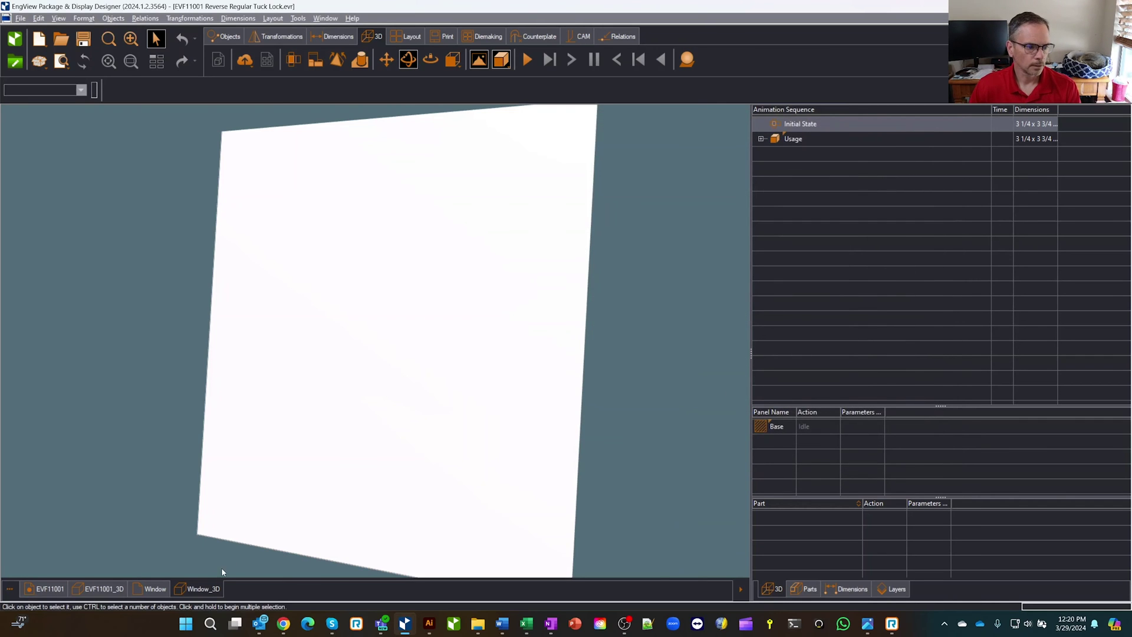
# Step: Give the Window_3D drawing its own material with base type Plastic and name Plastic Gloss
pyautogui.rightClick(211, 590)
pyautogui.click(236, 561)
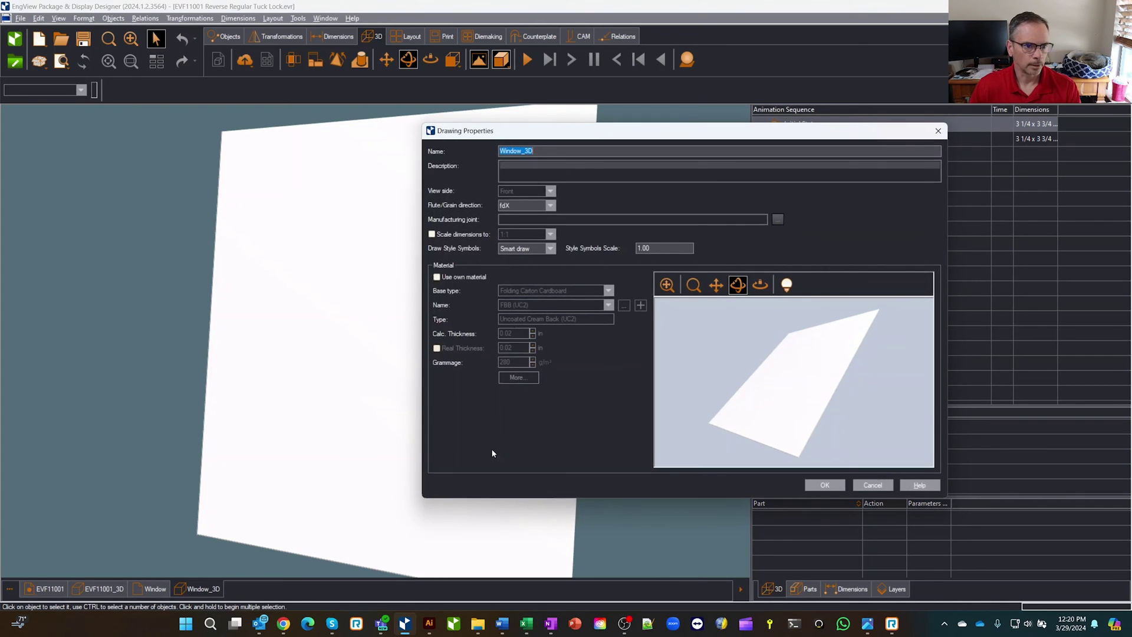
pyautogui.click(463, 277)
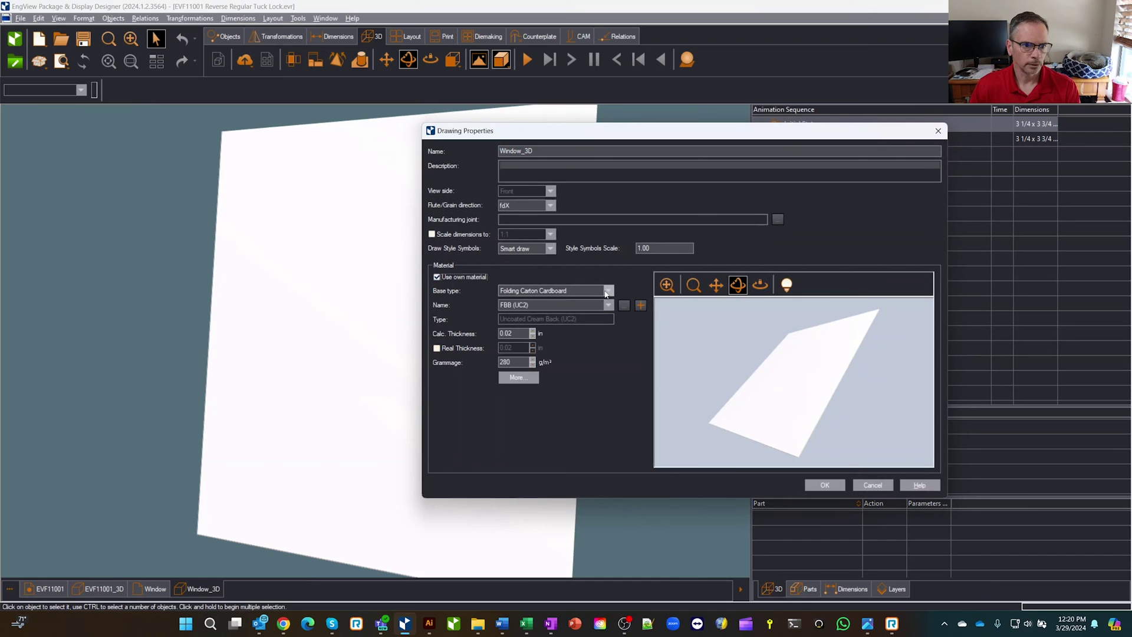
pyautogui.click(607, 290)
pyautogui.click(536, 454)
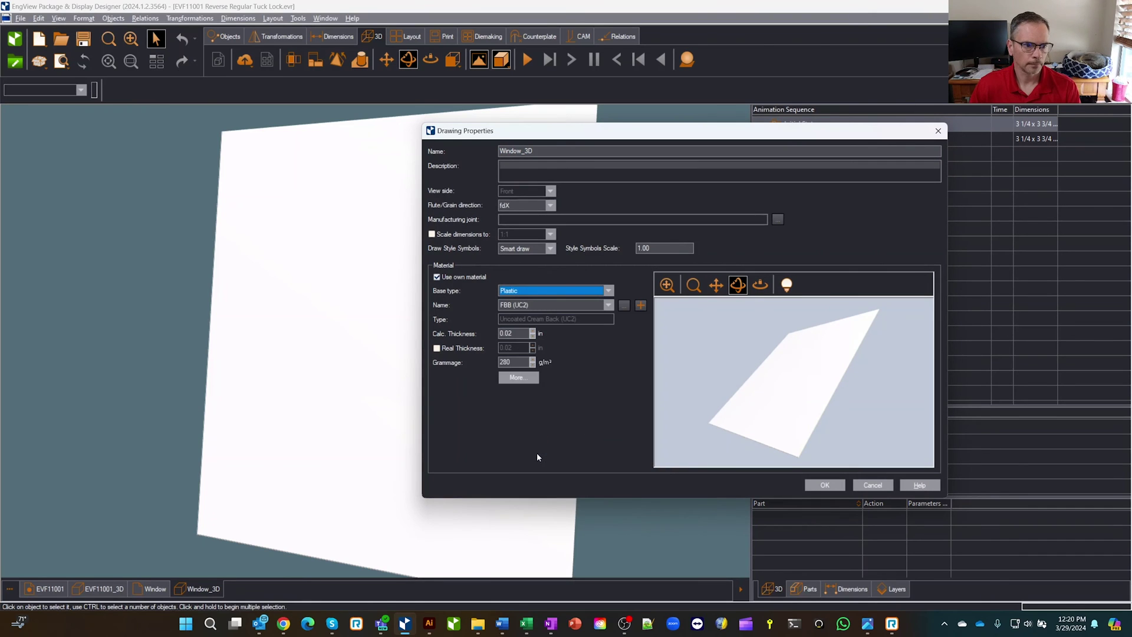
pyautogui.click(551, 306)
pyautogui.click(535, 358)
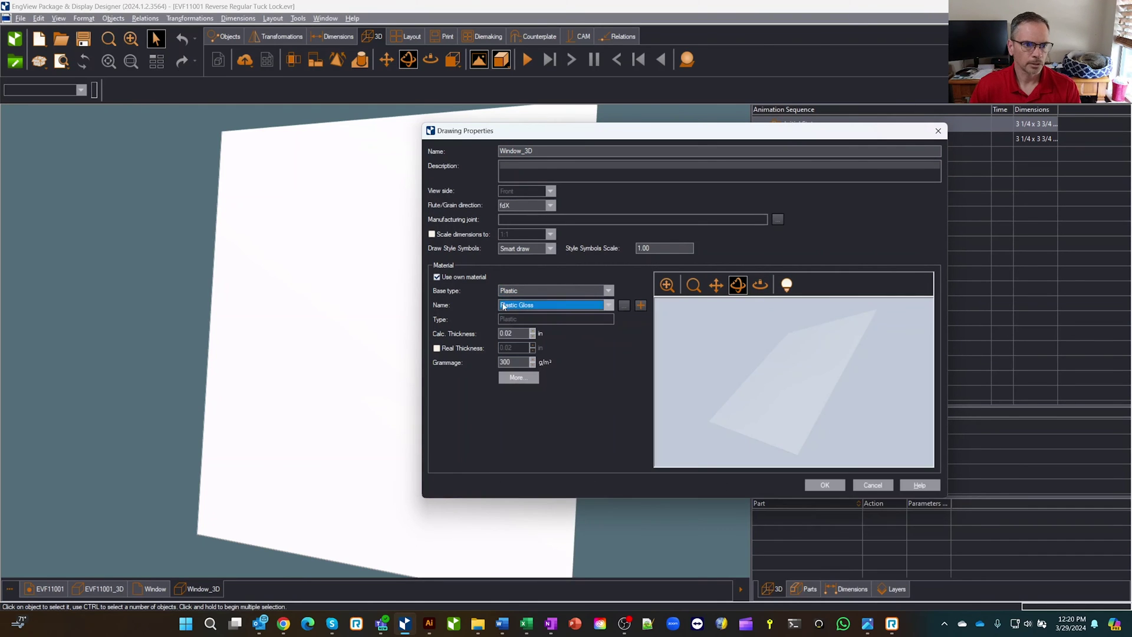
pyautogui.click(824, 485)
pyautogui.moveTo(677, 440)
pyautogui.mouseDown()
pyautogui.moveTo(354, 354)
pyautogui.moveTo(706, 346)
pyautogui.moveTo(675, 308)
pyautogui.moveTo(637, 303)
pyautogui.mouseUp()
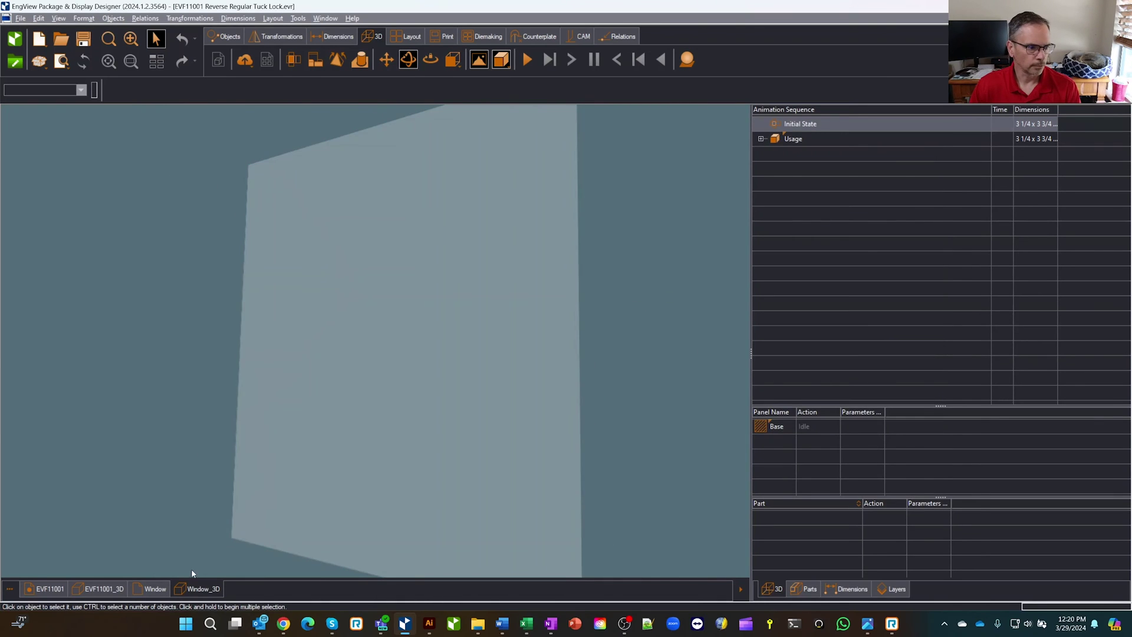
# Step: Open the EVF11001_3D drawing and rotate the folded carton to inspect its window hole
pyautogui.click(152, 588)
pyautogui.click(99, 588)
pyautogui.moveTo(418, 431); pyautogui.dragTo(573, 332)
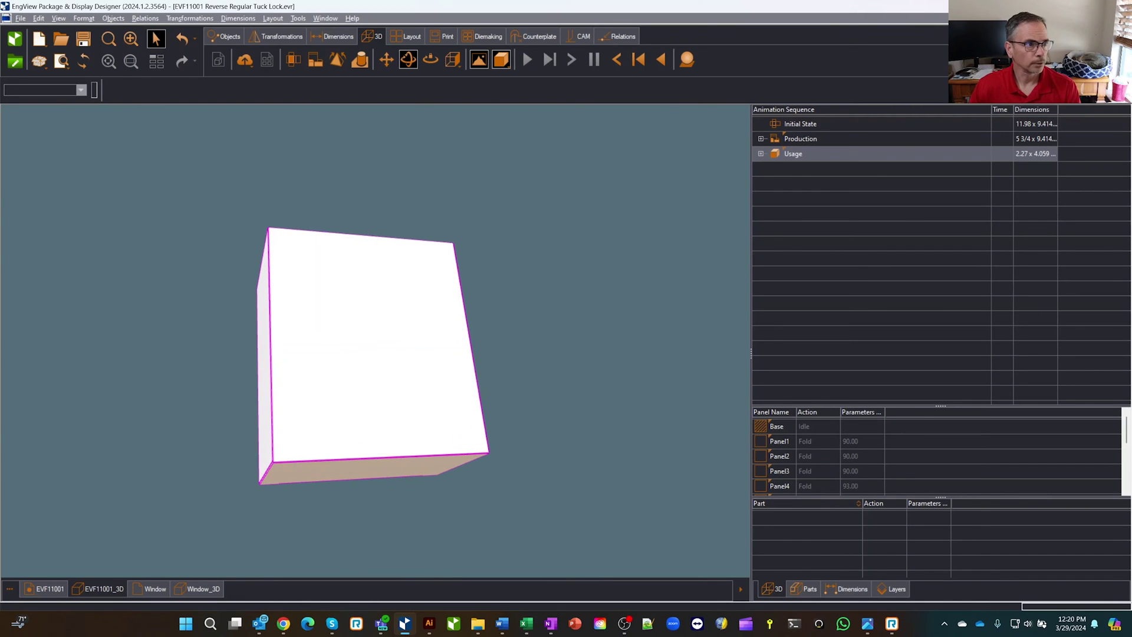
pyautogui.moveTo(413, 306); pyautogui.dragTo(505, 293)
pyautogui.moveTo(263, 426); pyautogui.dragTo(229, 506)
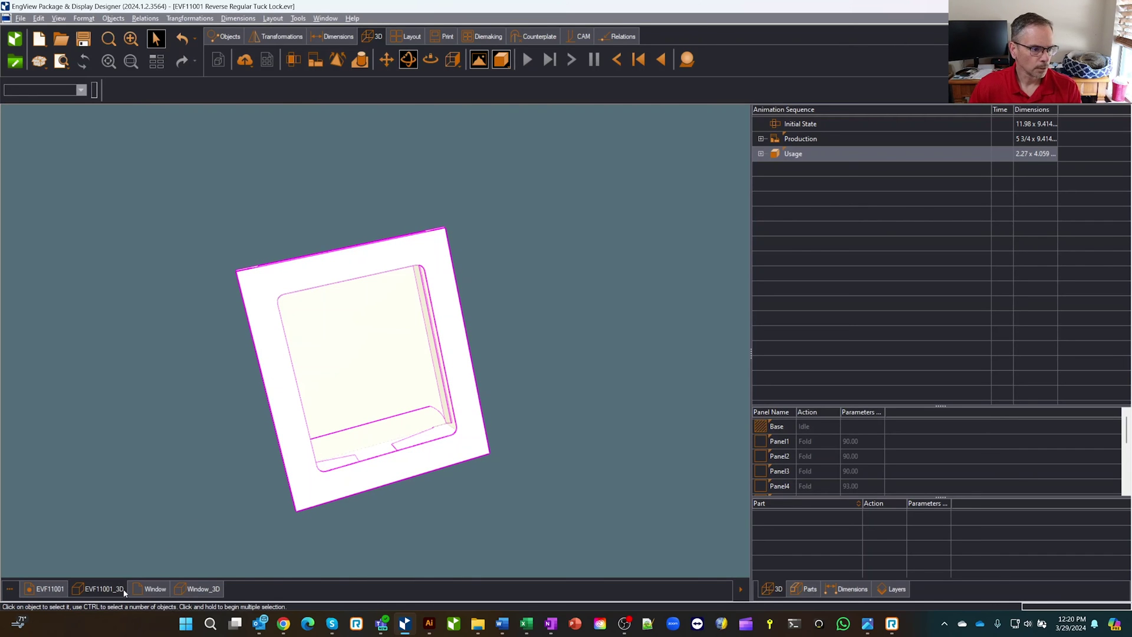
# Step: Expand the Production sequence, select Step 1: PreFold Panel4, and orient the flat carton to show its inside face
pyautogui.click(791, 139)
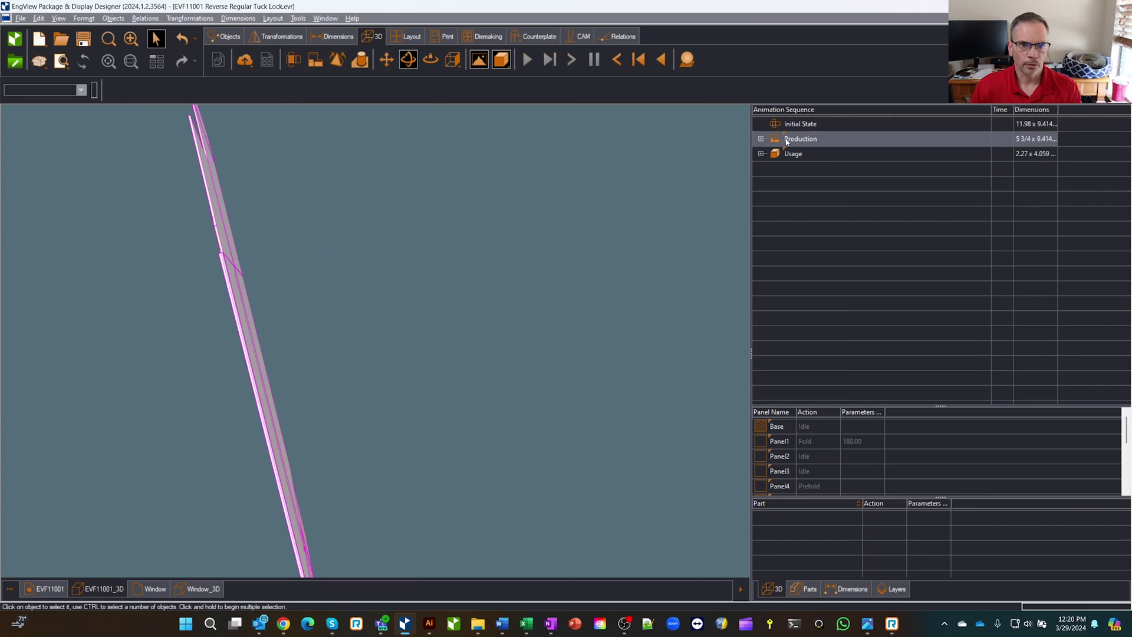
pyautogui.click(793, 125)
pyautogui.click(761, 138)
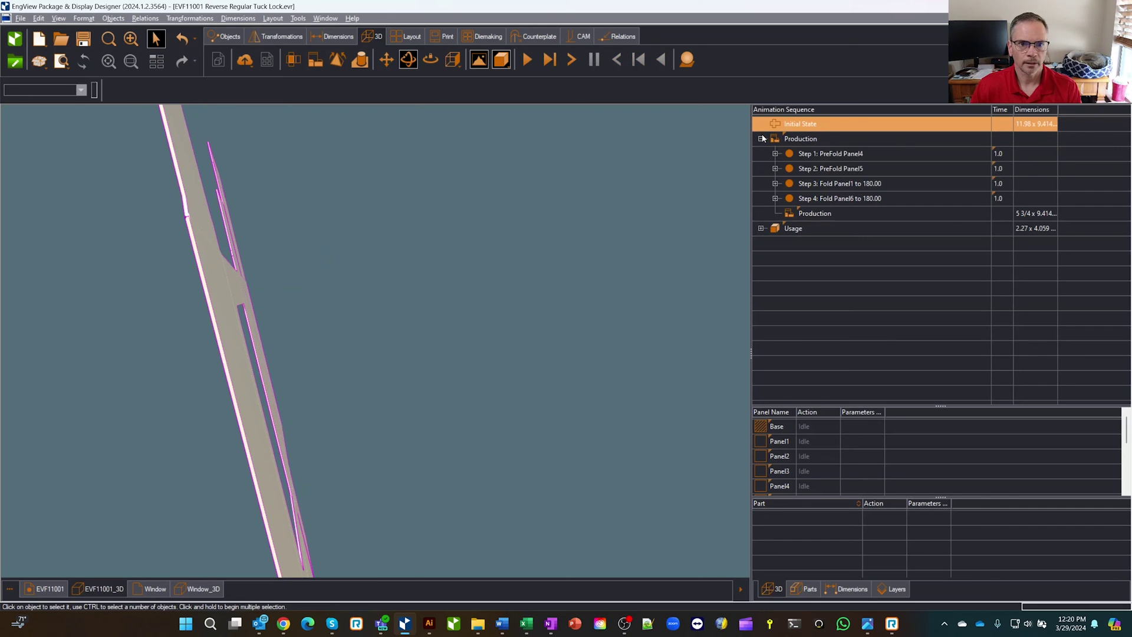
pyautogui.click(790, 153)
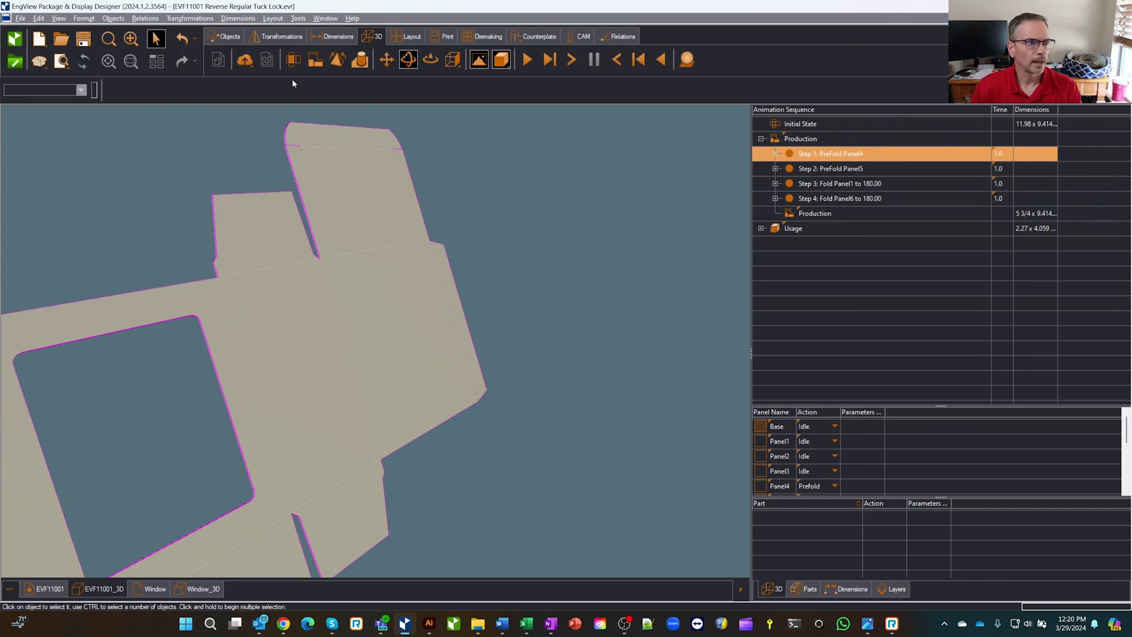
pyautogui.moveTo(354, 177); pyautogui.dragTo(466, 289)
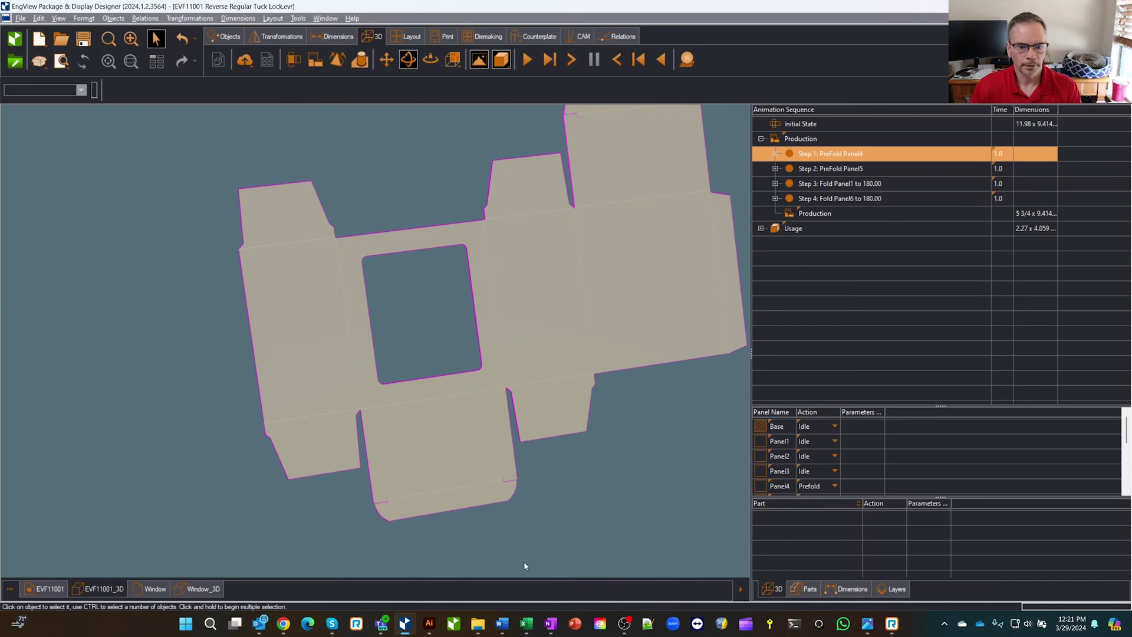
# Step: Insert the Window_3D patch into the EVF11001_3D carton, using the panel with the window hole as its reference panel
pyautogui.click(686, 60)
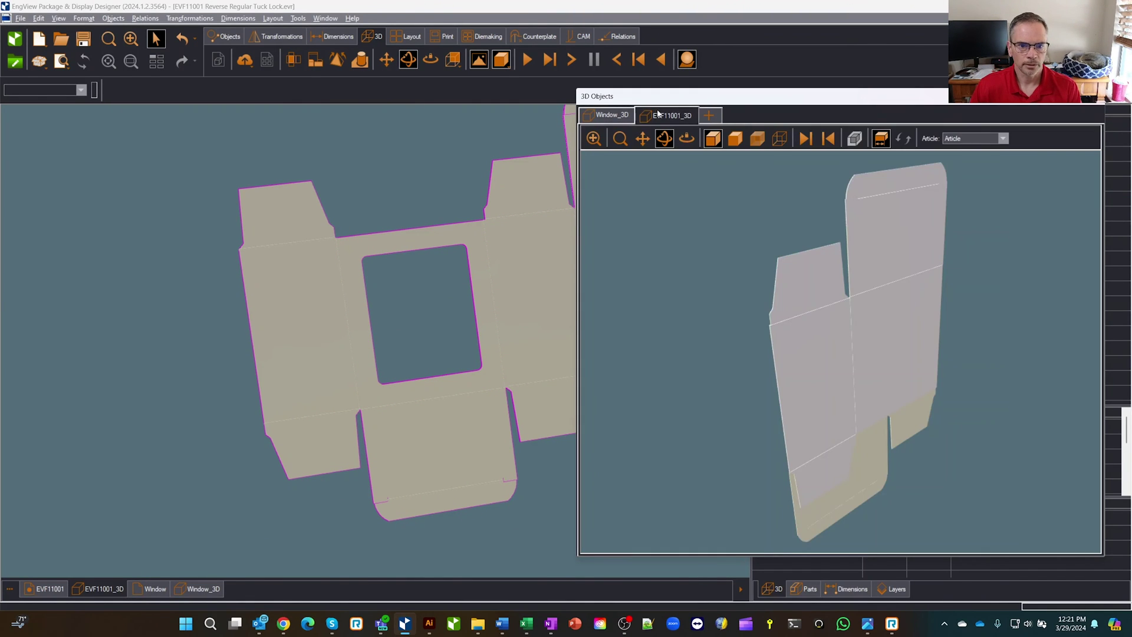
pyautogui.click(621, 116)
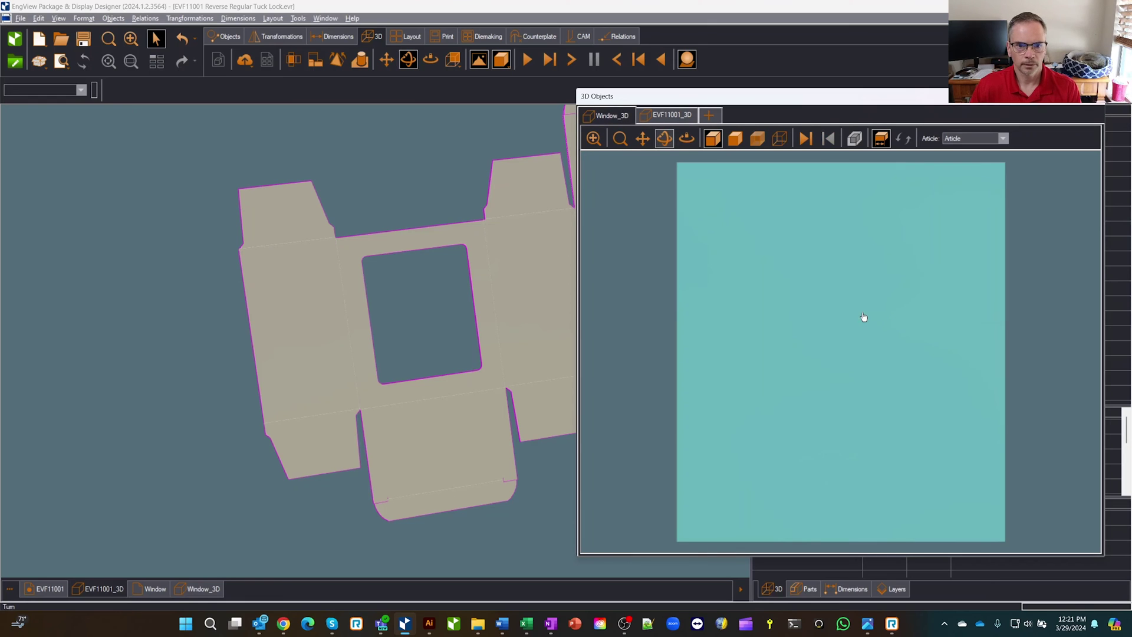
pyautogui.moveTo(1019, 308); pyautogui.dragTo(928, 313)
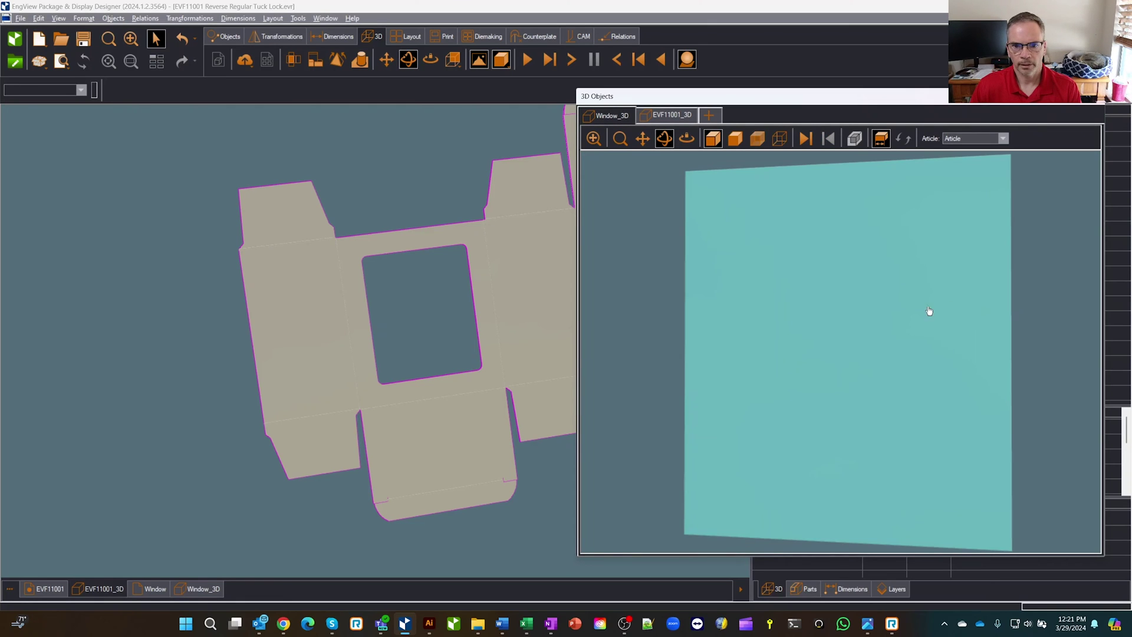
pyautogui.moveTo(1020, 300); pyautogui.dragTo(915, 336)
pyautogui.click(843, 335)
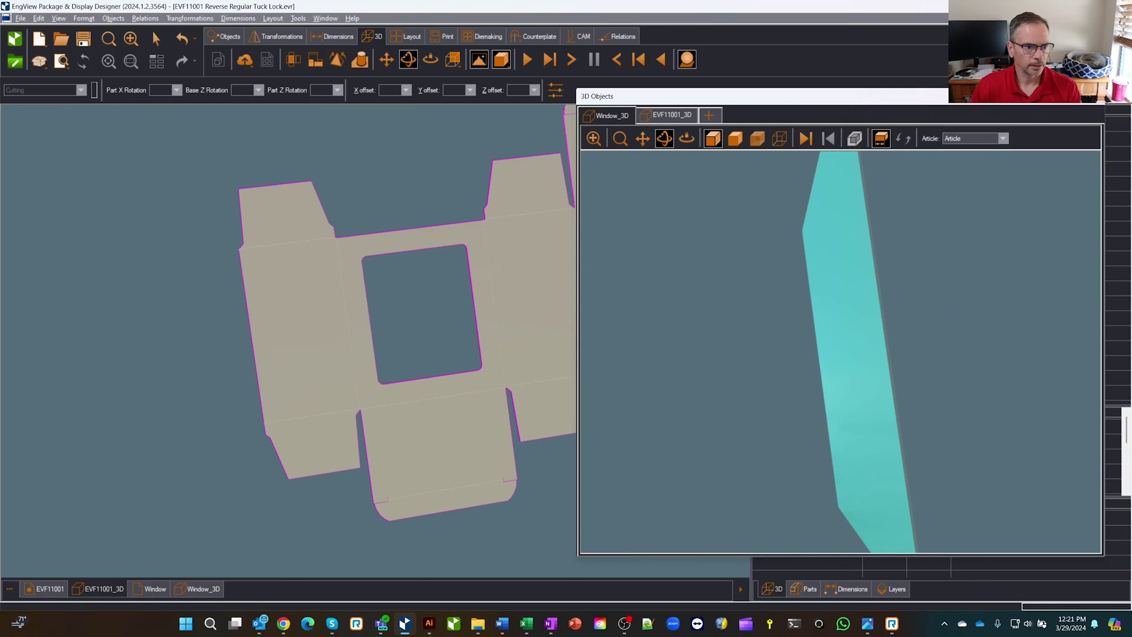
pyautogui.click(363, 314)
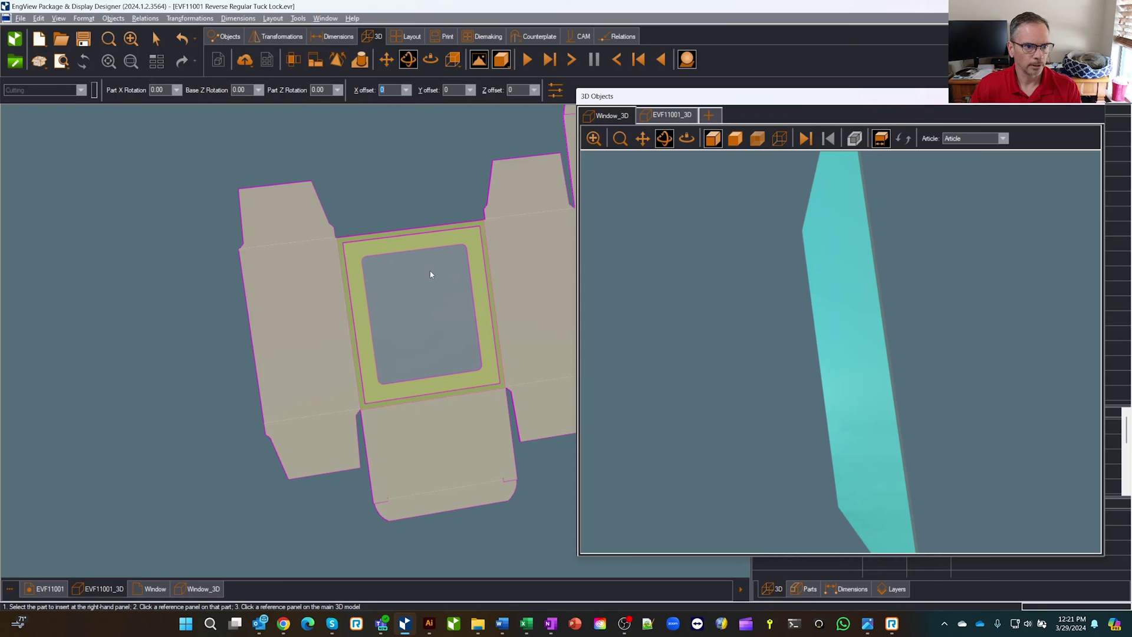
pyautogui.click(435, 312)
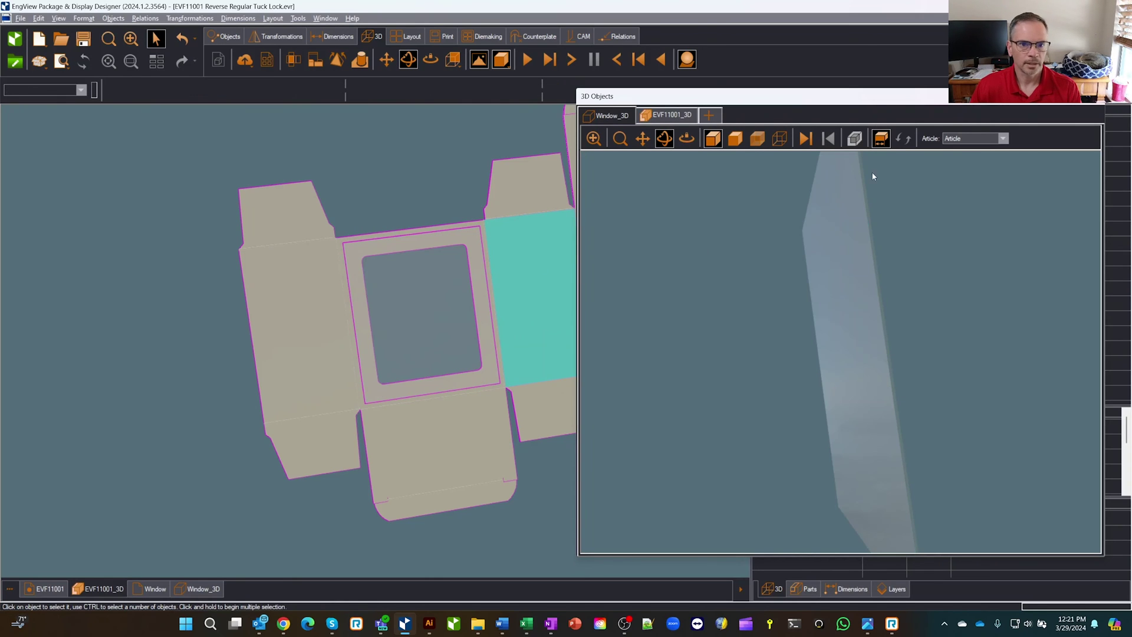
pyautogui.click(1095, 103)
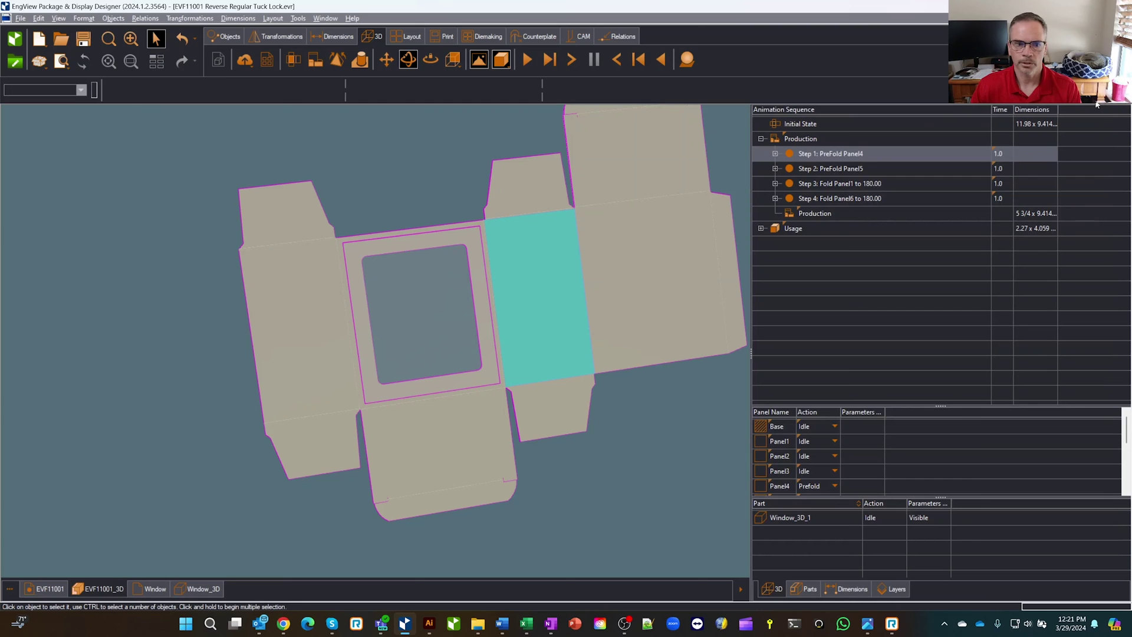
# Step: Open the inserted window part's properties, try tilting the patch to 40 degrees, and reset the rotation to 0
pyautogui.doubleClick(793, 519)
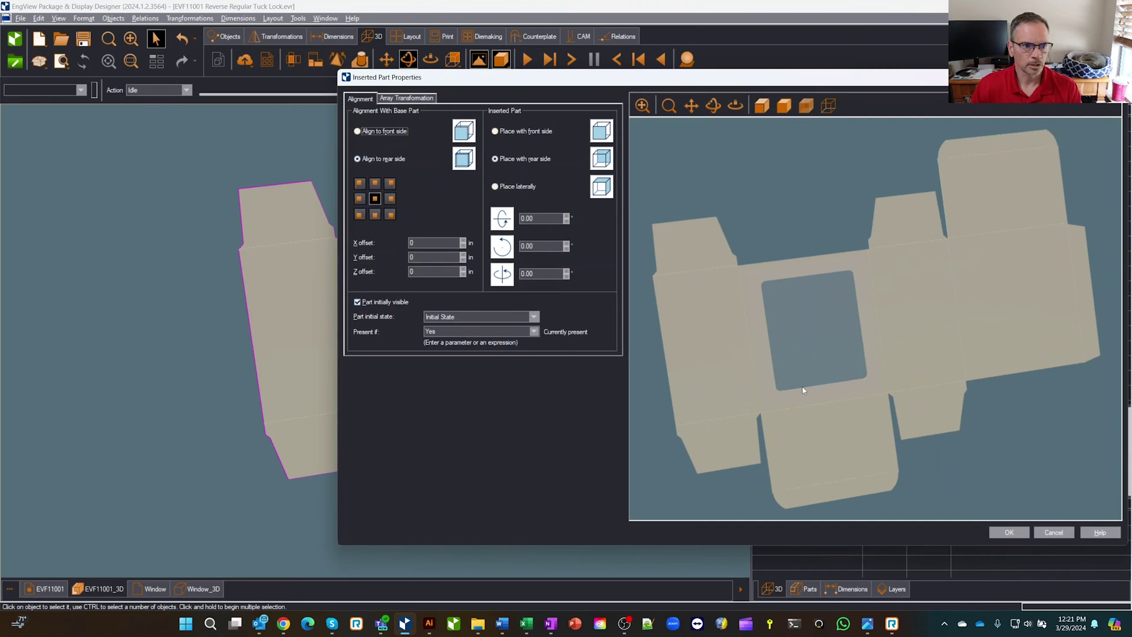
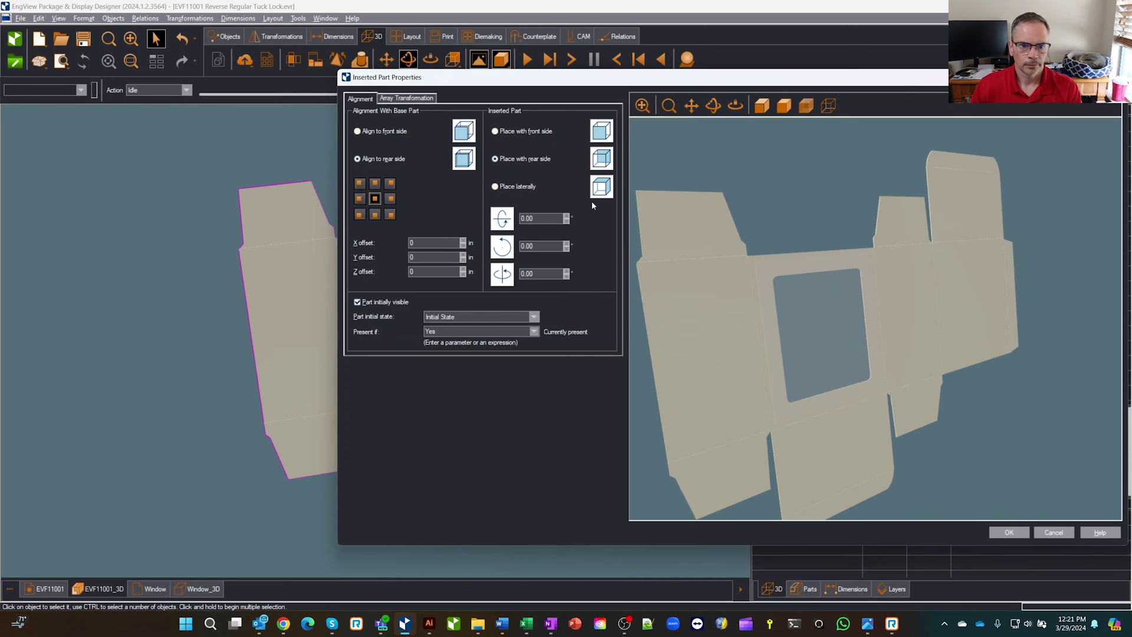
pyautogui.click(567, 216)
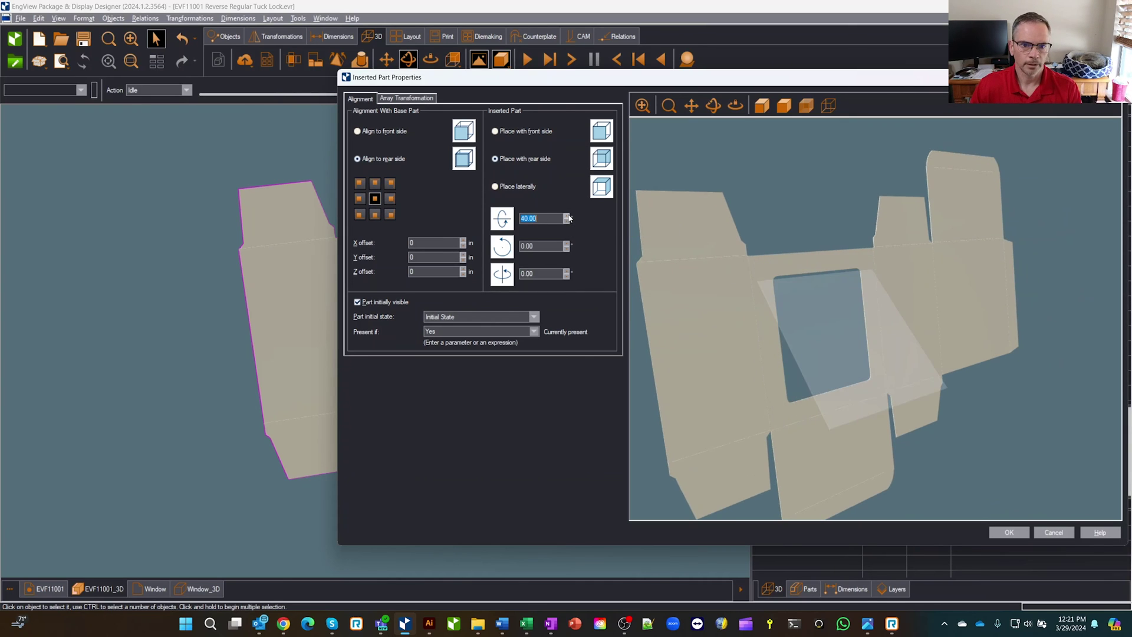
pyautogui.click(566, 221)
pyautogui.click(566, 222)
pyautogui.click(566, 221)
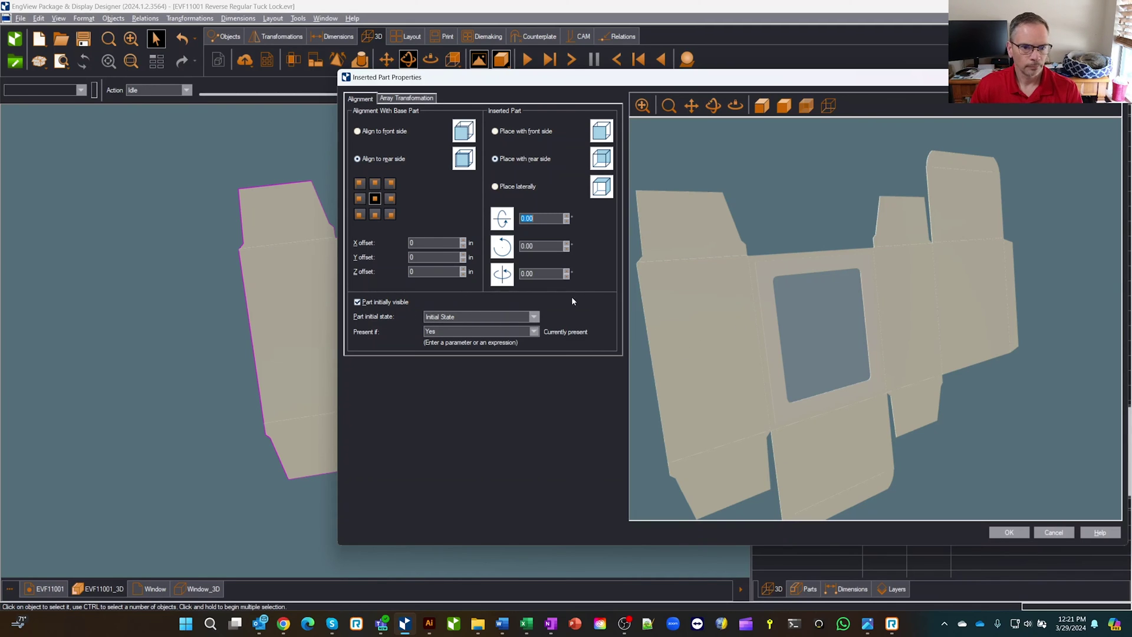
# Step: Raise the patch's Z offset to 1 1/2 in and examine it in the preview from an angle with transparent display
pyautogui.click(463, 270)
pyautogui.click(463, 269)
pyautogui.click(464, 270)
pyautogui.moveTo(761, 313); pyautogui.dragTo(818, 313)
pyautogui.moveTo(998, 338); pyautogui.dragTo(827, 182)
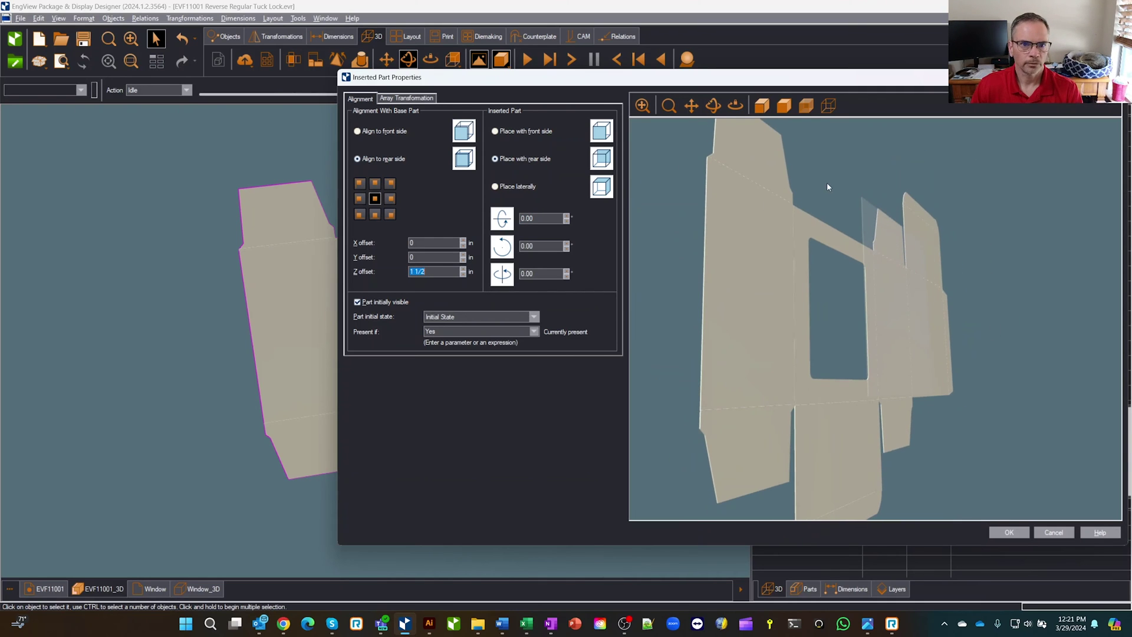
pyautogui.click(810, 108)
pyautogui.moveTo(837, 247); pyautogui.dragTo(953, 301)
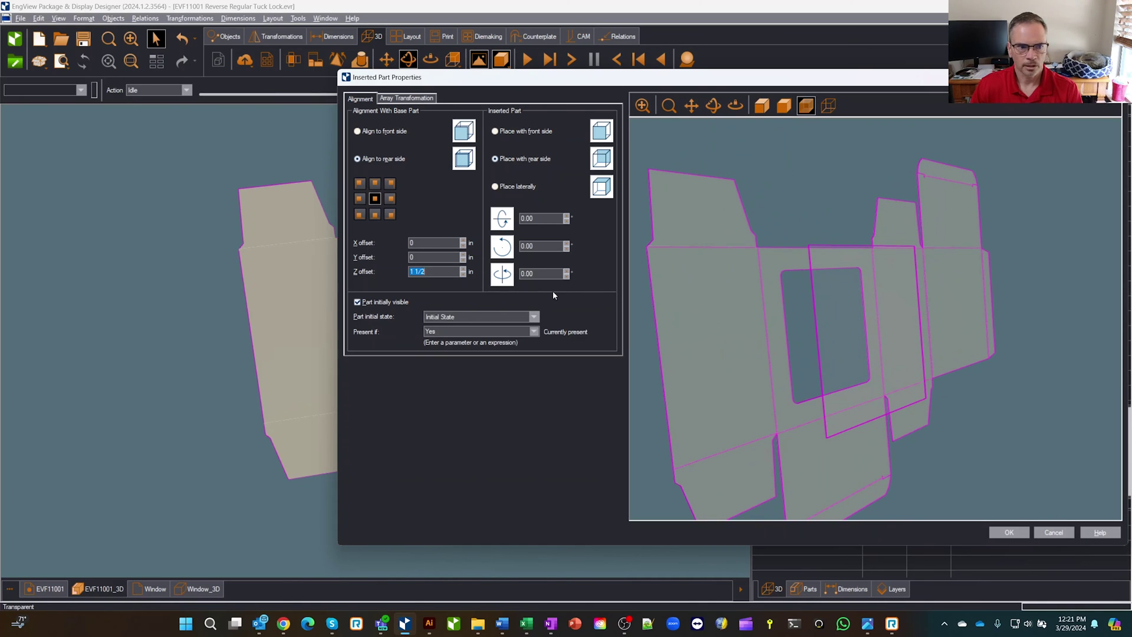
# Step: Move the patch back and forth along its Z offset and return the offset to 0
pyautogui.click(463, 274)
pyautogui.click(464, 274)
pyautogui.click(464, 274)
pyautogui.click(463, 268)
pyautogui.click(463, 268)
pyautogui.click(463, 269)
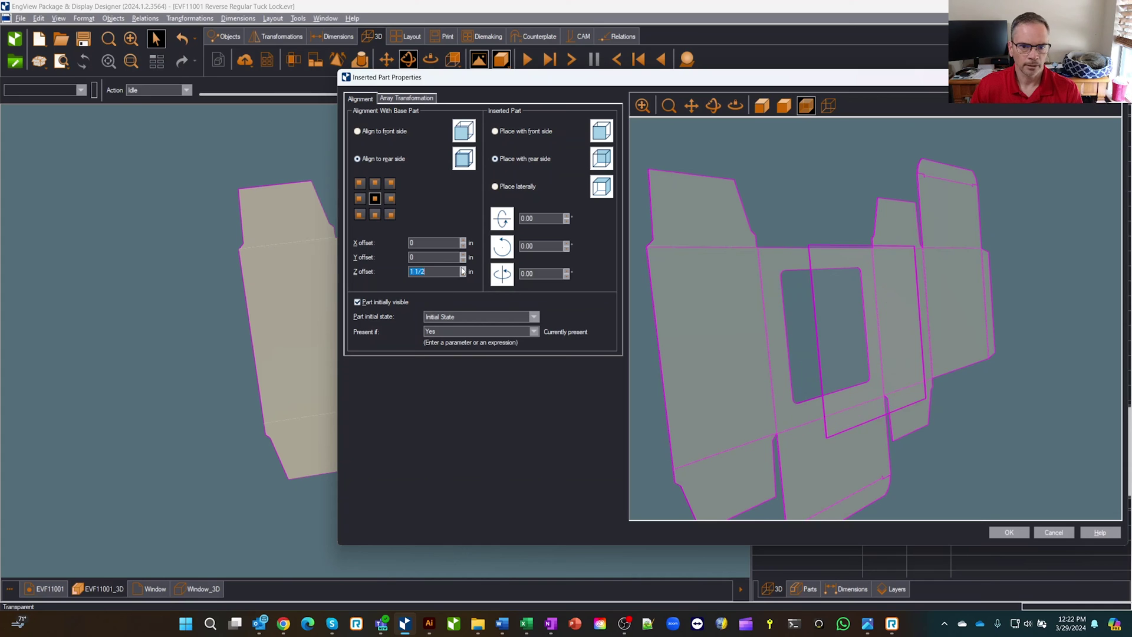
pyautogui.click(463, 275)
pyautogui.click(463, 274)
pyautogui.click(463, 275)
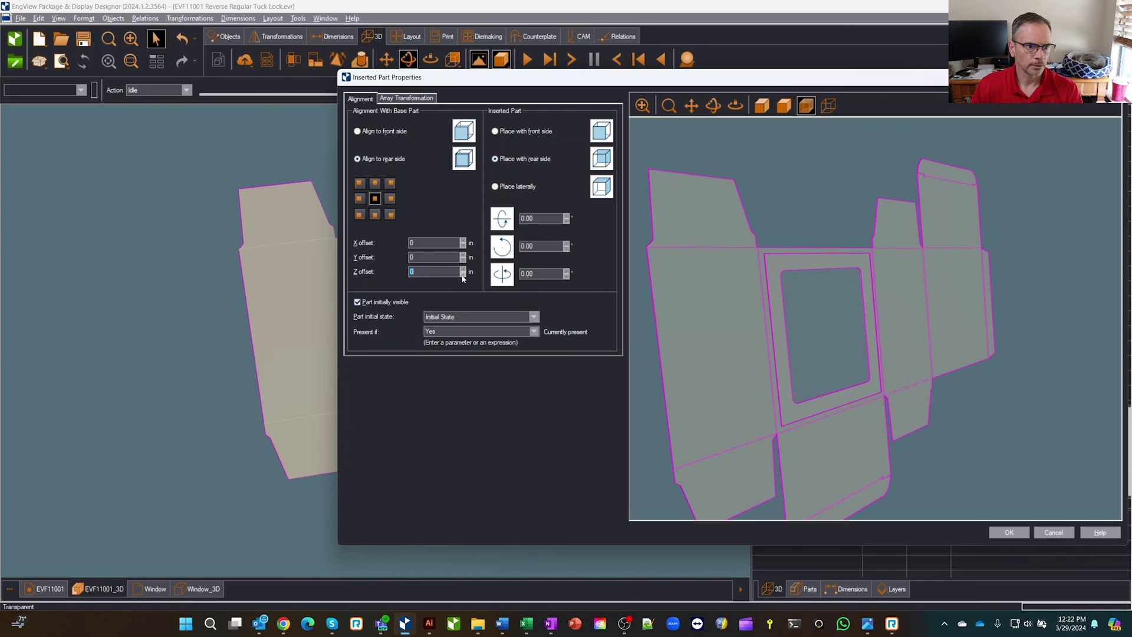
pyautogui.moveTo(634, 336); pyautogui.dragTo(1007, 415)
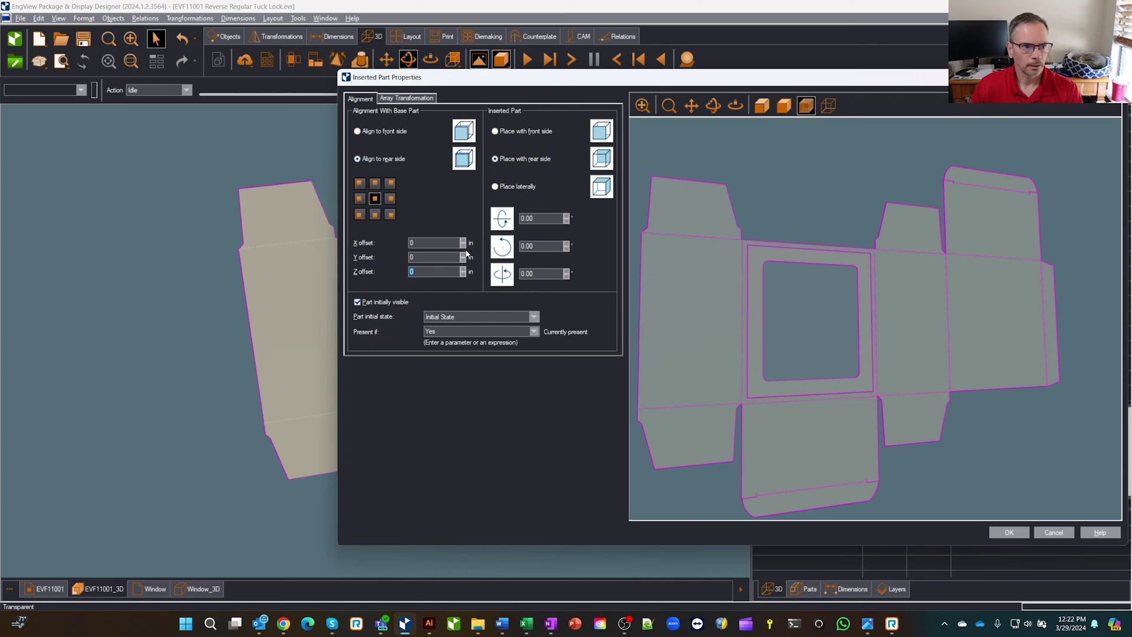
# Step: Set the patch's Z offset to 2 in, check its distance from the carton, and accept the part properties
pyautogui.click(463, 269)
pyautogui.click(463, 269)
pyautogui.click(463, 269)
pyautogui.click(462, 269)
pyautogui.moveTo(833, 301); pyautogui.dragTo(912, 319)
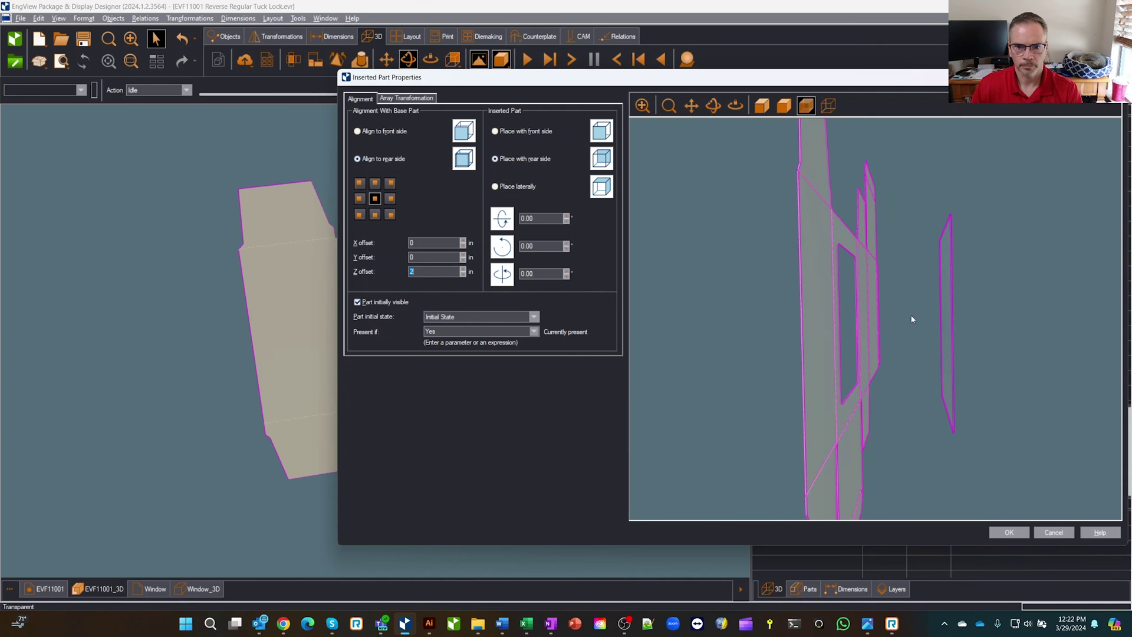
pyautogui.click(1010, 532)
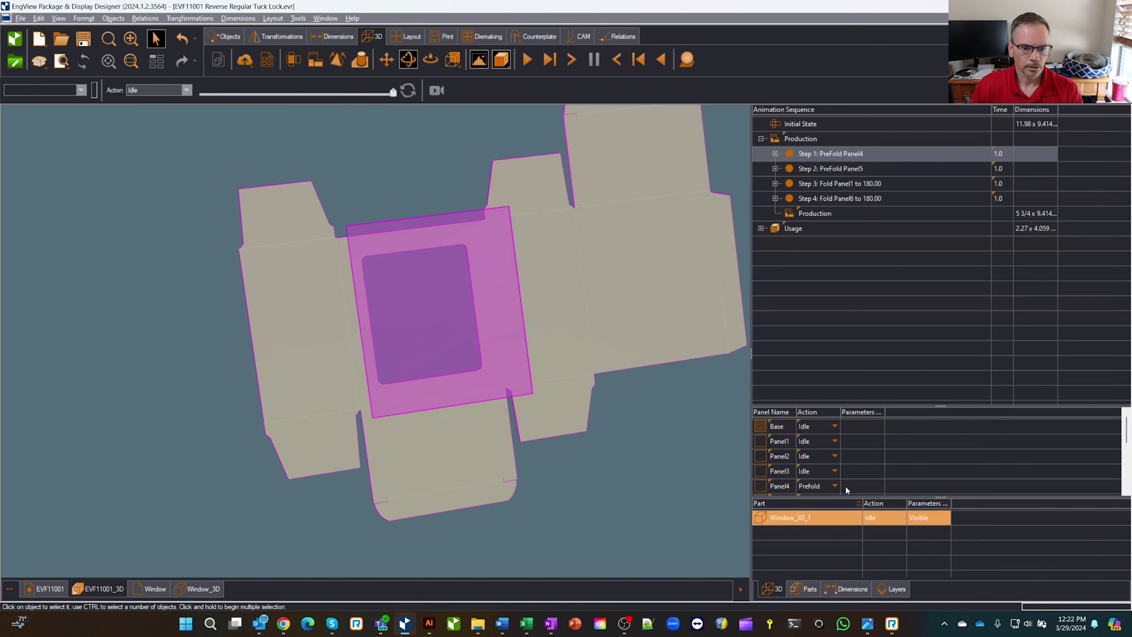
# Step: Turn off Part initially visible for the inserted window patch
pyautogui.doubleClick(816, 518)
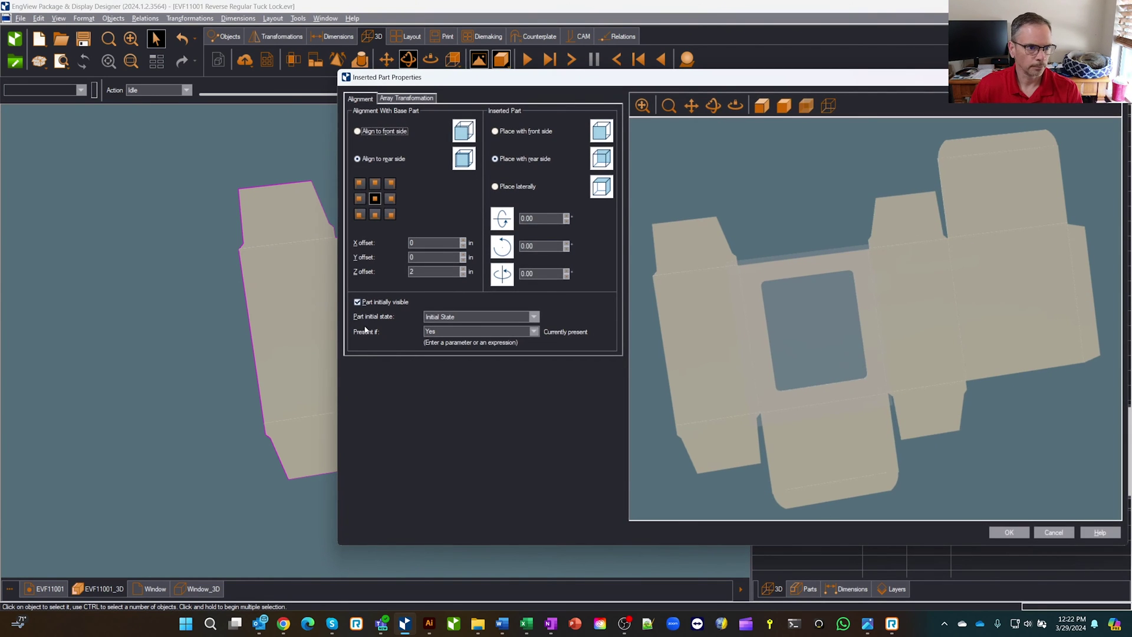
pyautogui.click(357, 302)
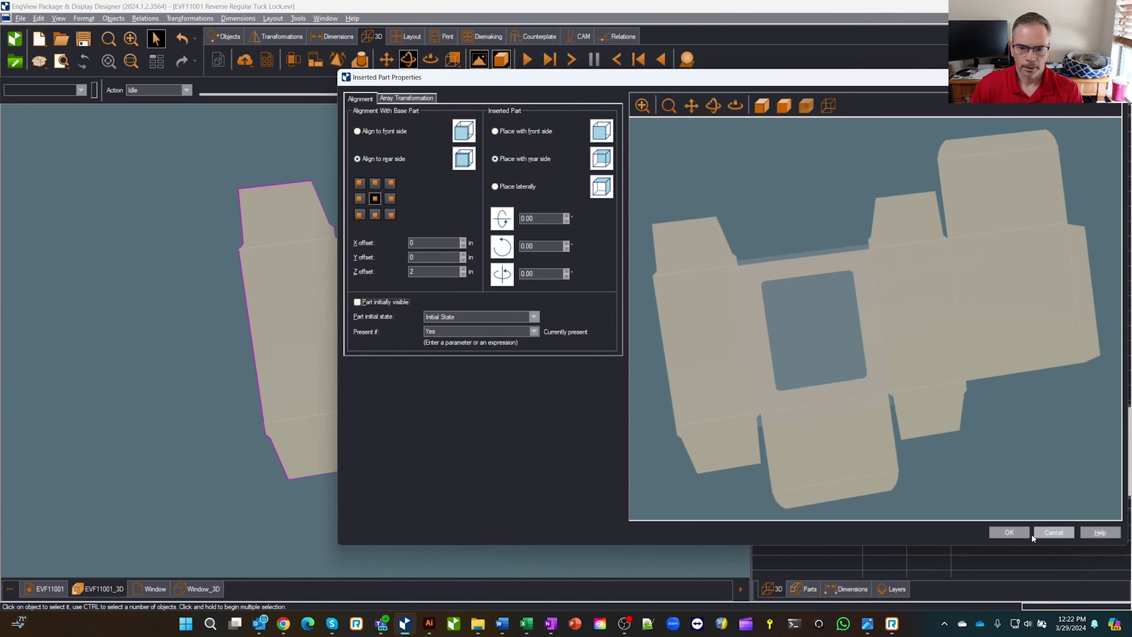
pyautogui.click(1010, 532)
pyautogui.click(626, 347)
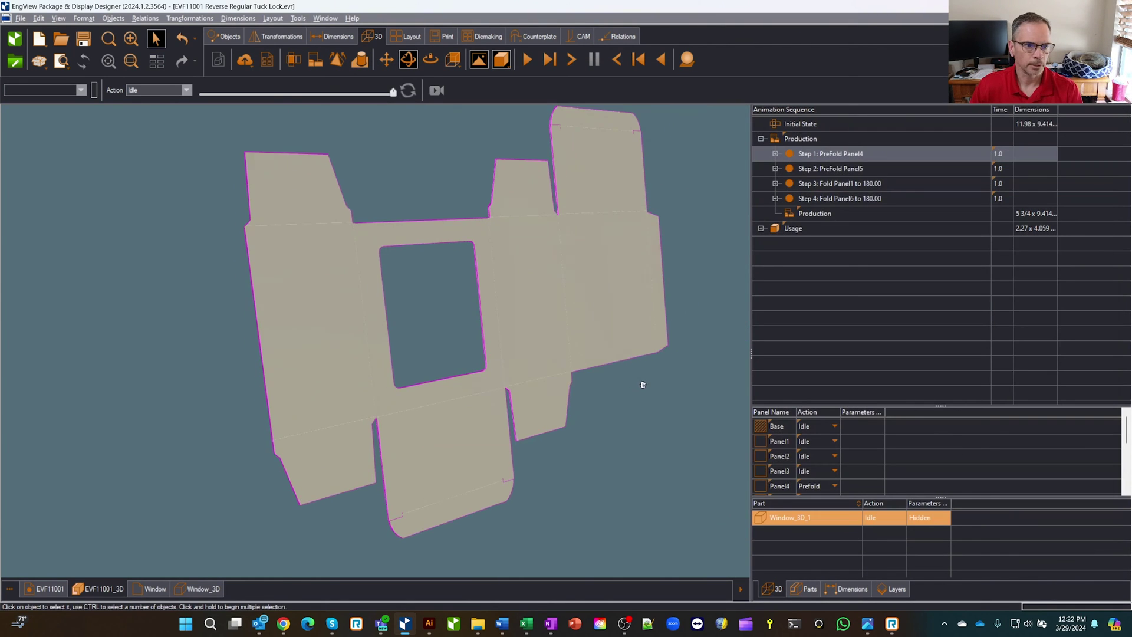
# Step: Insert a production step below Step 1: PreFold Panel4 and set the window patch's action there to Show
pyautogui.click(823, 155)
pyautogui.click(824, 170)
pyautogui.click(823, 154)
pyautogui.click(824, 169)
pyautogui.click(824, 184)
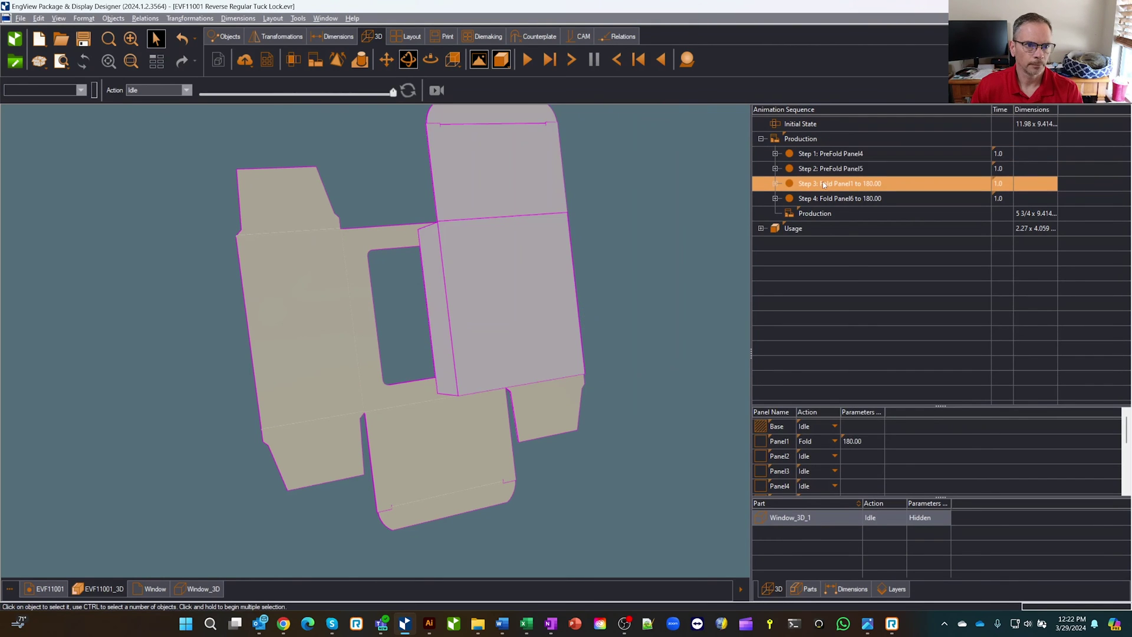
pyautogui.click(829, 155)
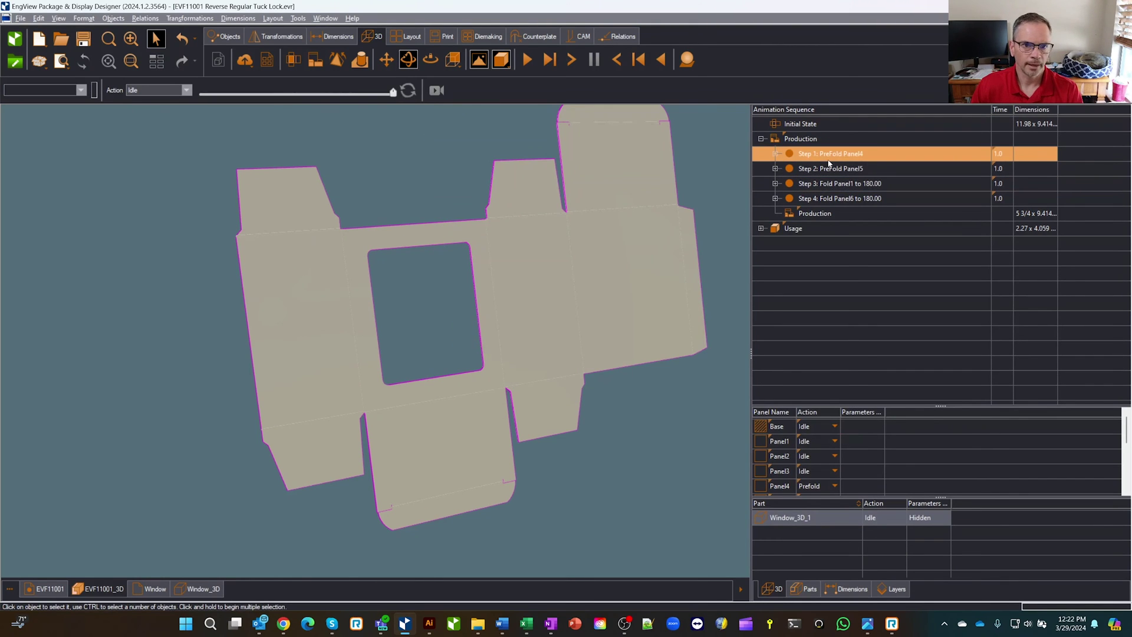
pyautogui.rightClick(829, 158)
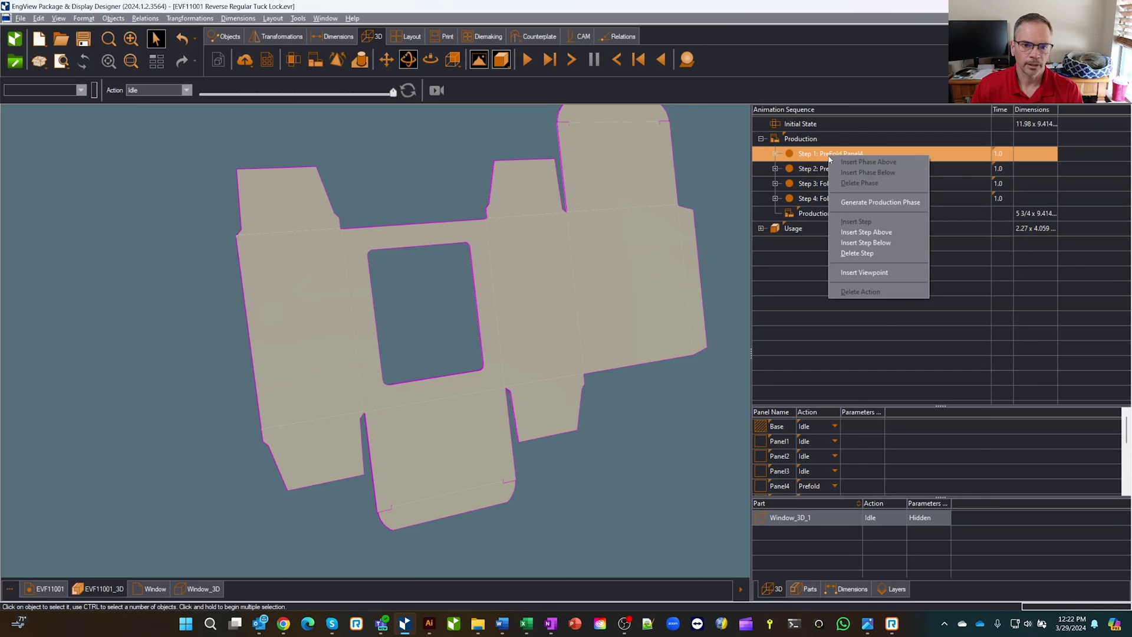
pyautogui.click(868, 243)
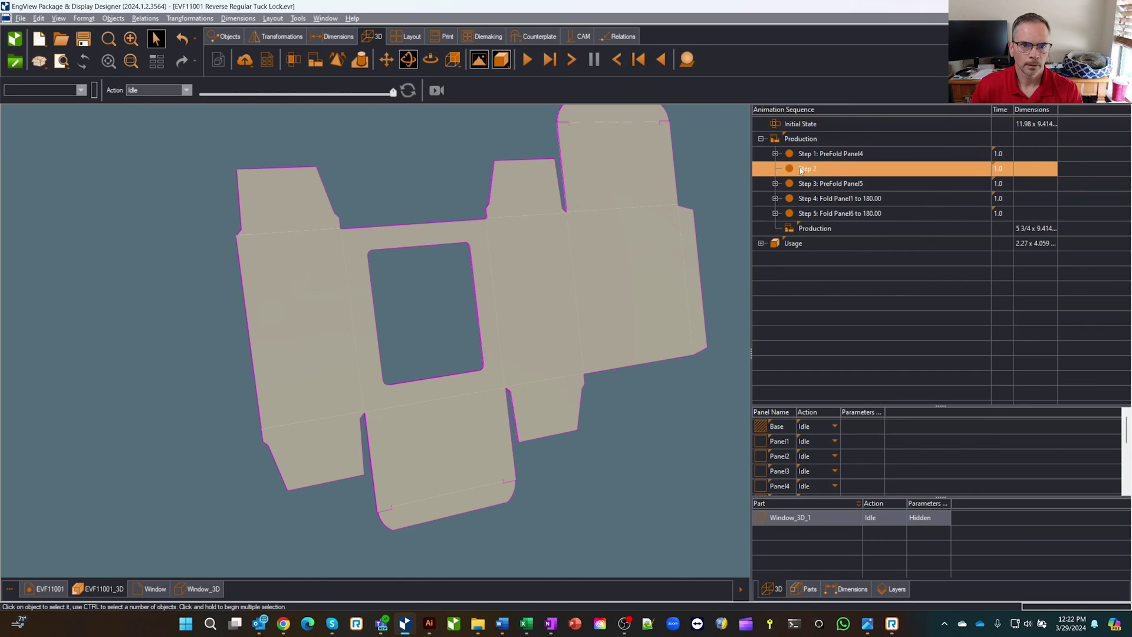
pyautogui.click(815, 518)
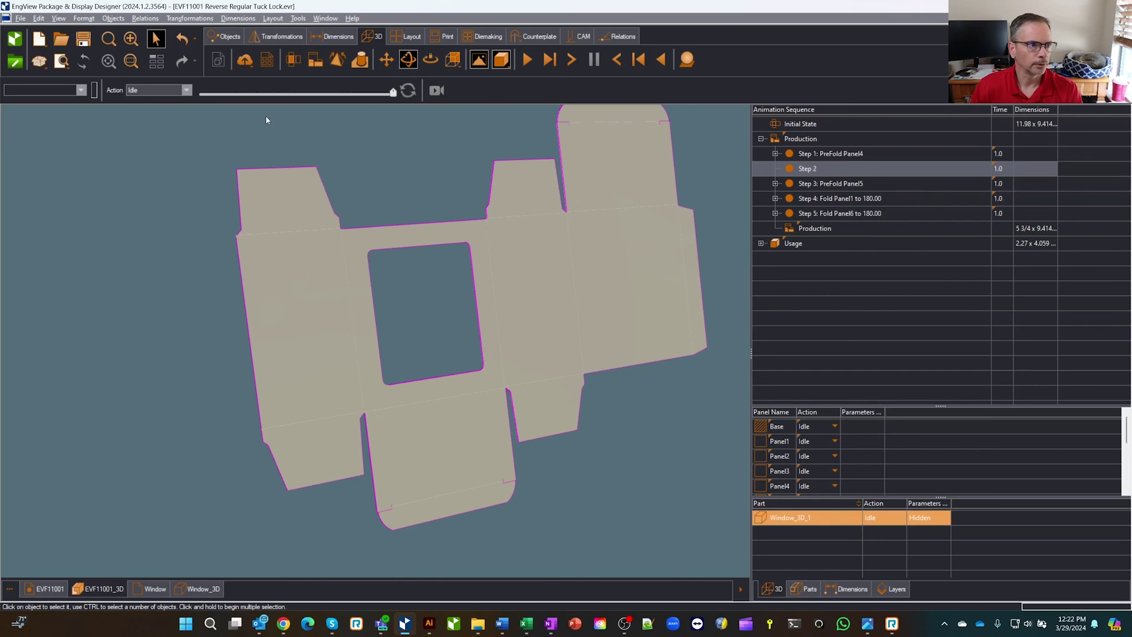
pyautogui.click(187, 90)
pyautogui.click(171, 142)
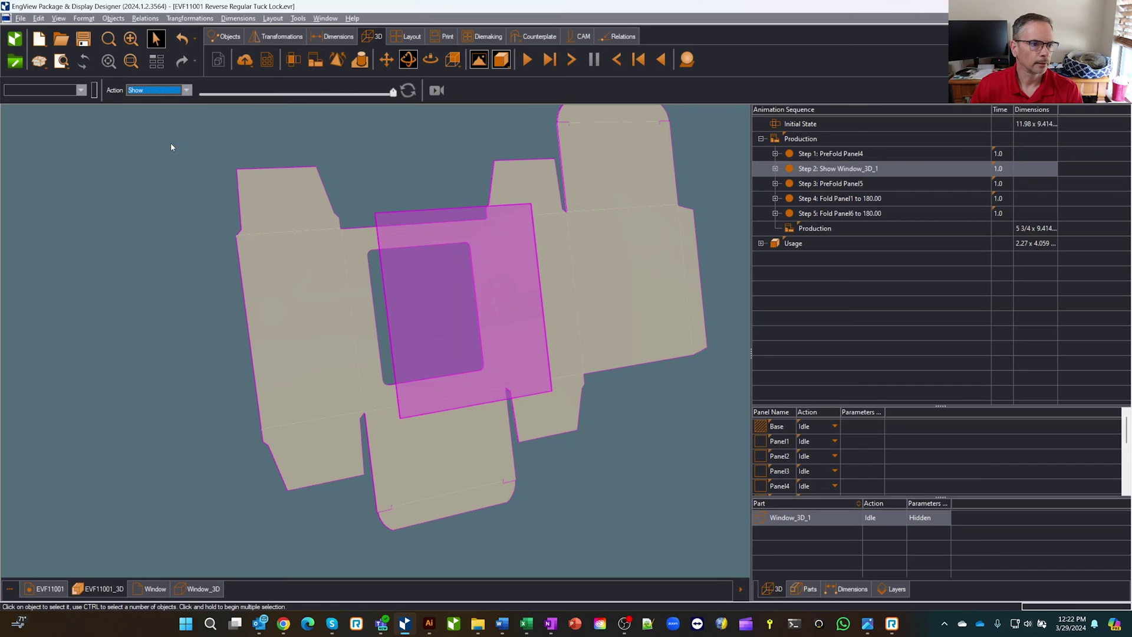
# Step: Insert a step below Step 2: Show Window_3D_1 and give the patch a Perpendicular Move with distance -2
pyautogui.rightClick(858, 170)
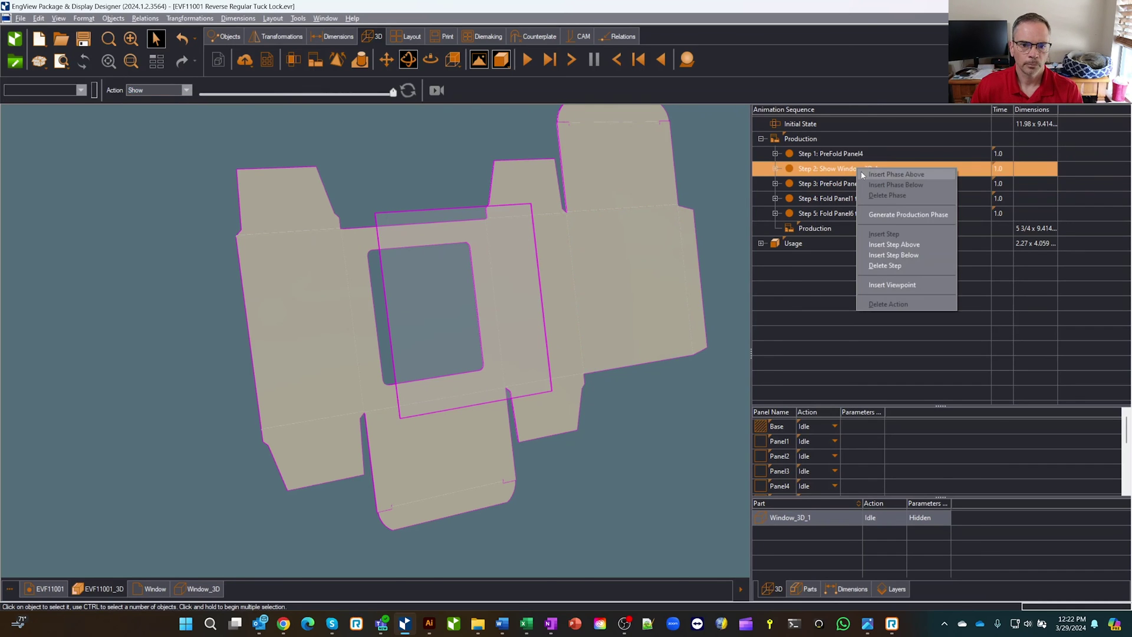
pyautogui.click(911, 255)
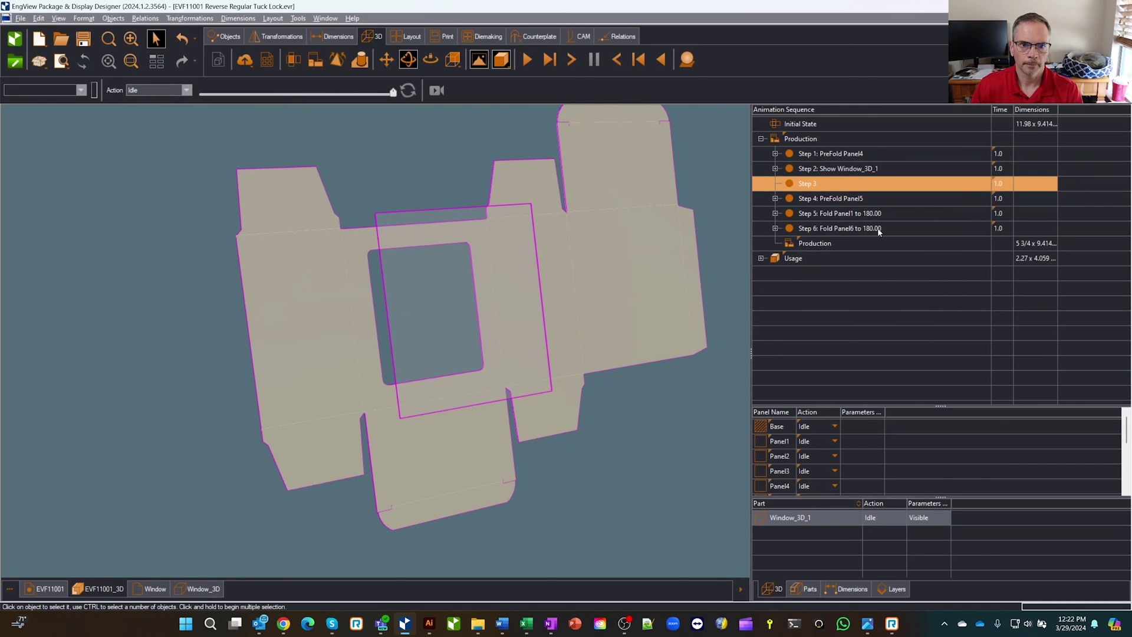
pyautogui.moveTo(619, 275); pyautogui.dragTo(632, 265, button='middle')
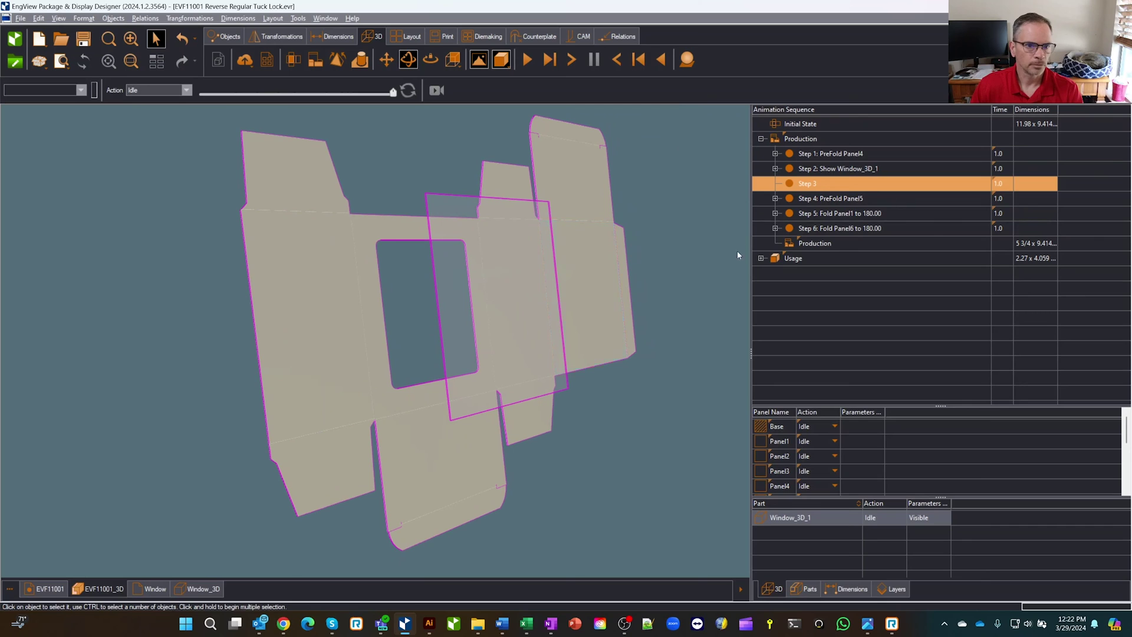
pyautogui.rightClick(831, 186)
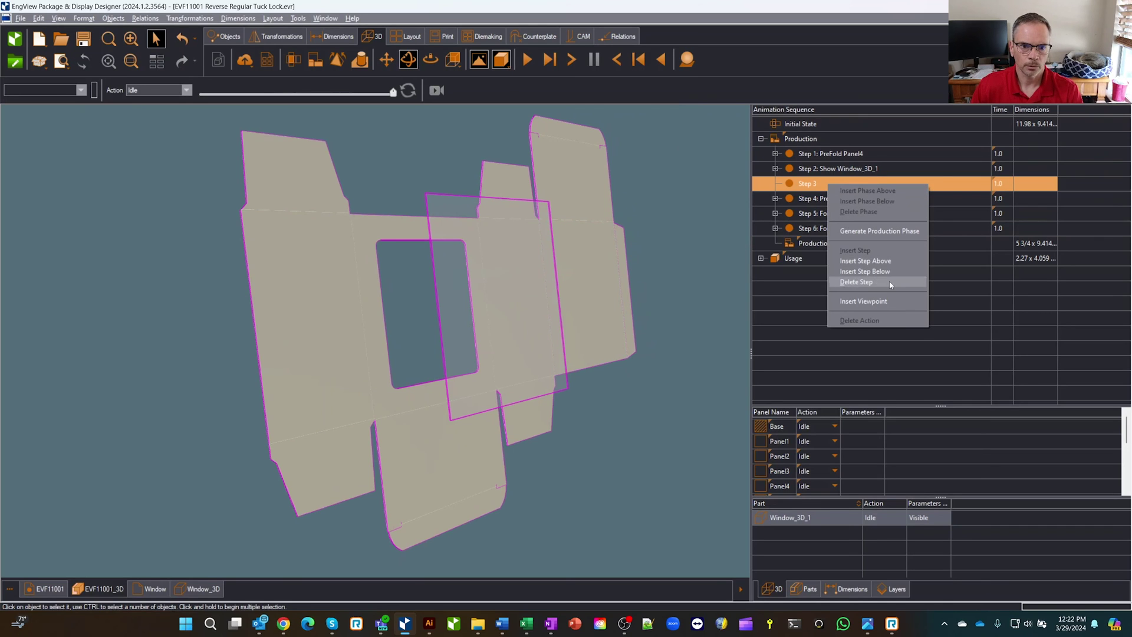
pyautogui.click(816, 185)
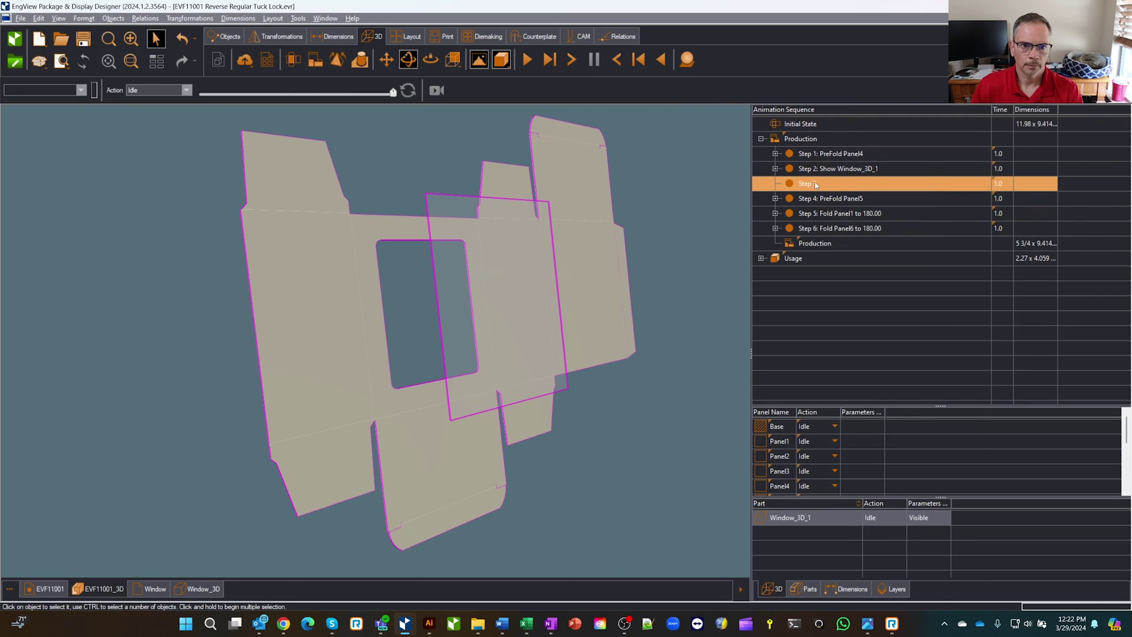
pyautogui.click(817, 517)
pyautogui.click(186, 89)
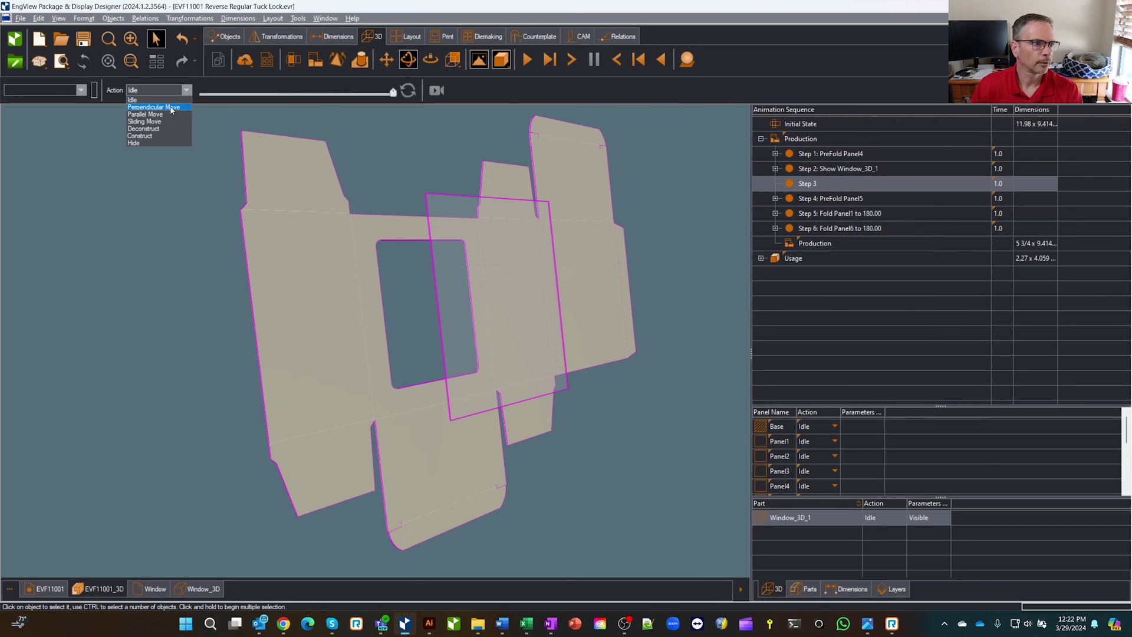
pyautogui.click(171, 107)
pyautogui.moveTo(398, 93); pyautogui.dragTo(380, 90)
pyautogui.moveTo(455, 217)
pyautogui.mouseDown(button='middle')
pyautogui.moveTo(519, 216)
pyautogui.moveTo(470, 214)
pyautogui.mouseUp(button='middle')
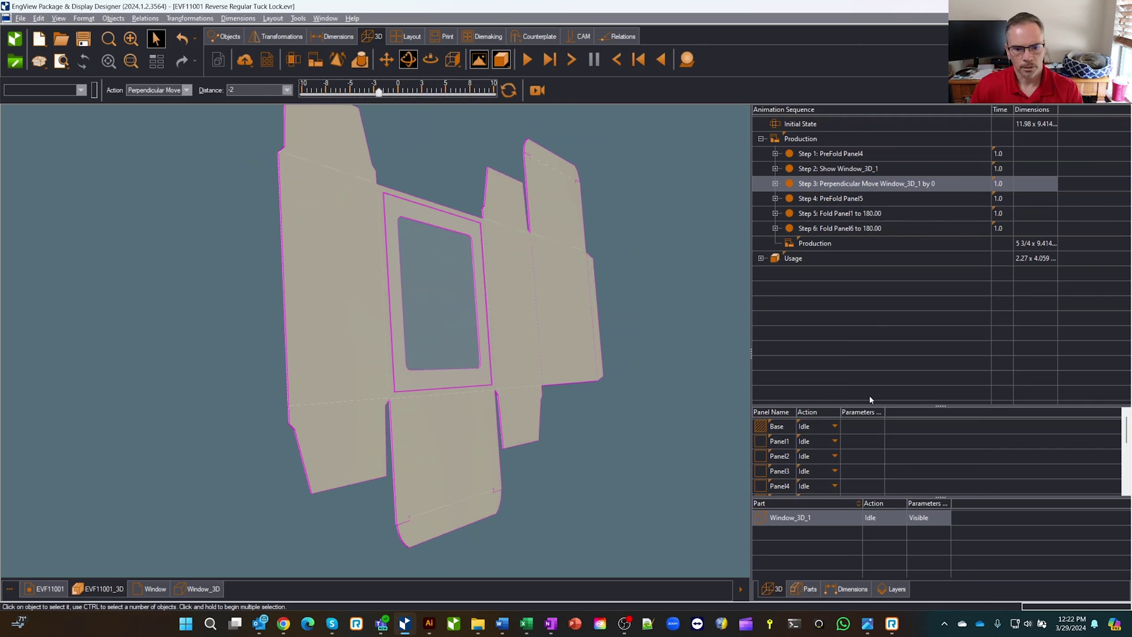
# Step: Preview the 3D carton's Usage stage, Step 4: PreFold Panel5, the start of Production and the Initial State
pyautogui.click(797, 258)
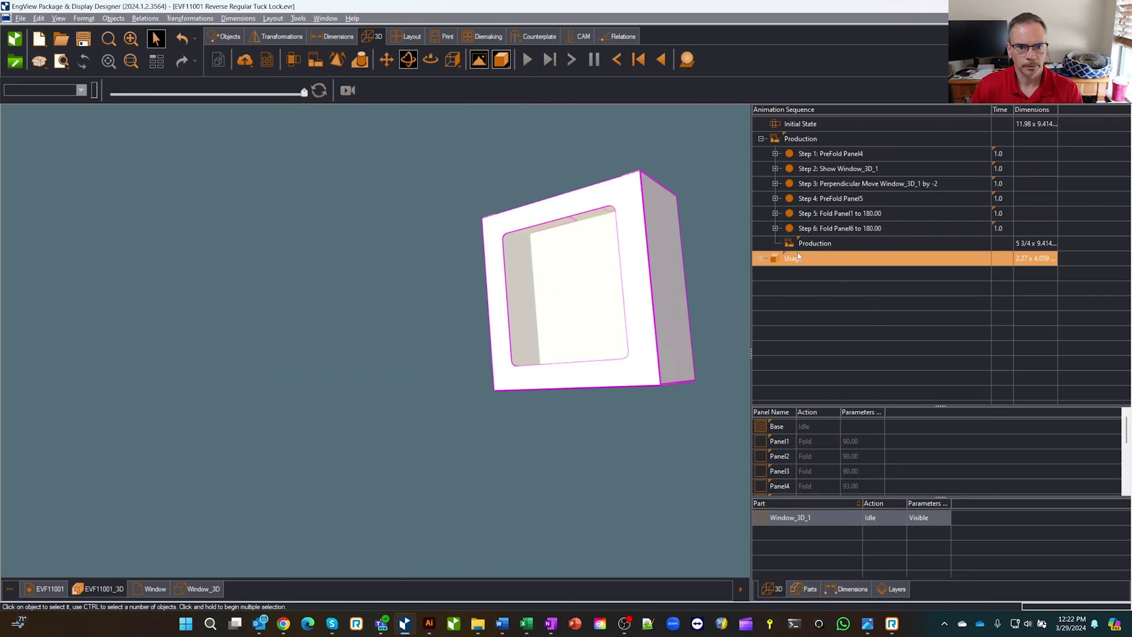
pyautogui.click(815, 201)
pyautogui.click(823, 139)
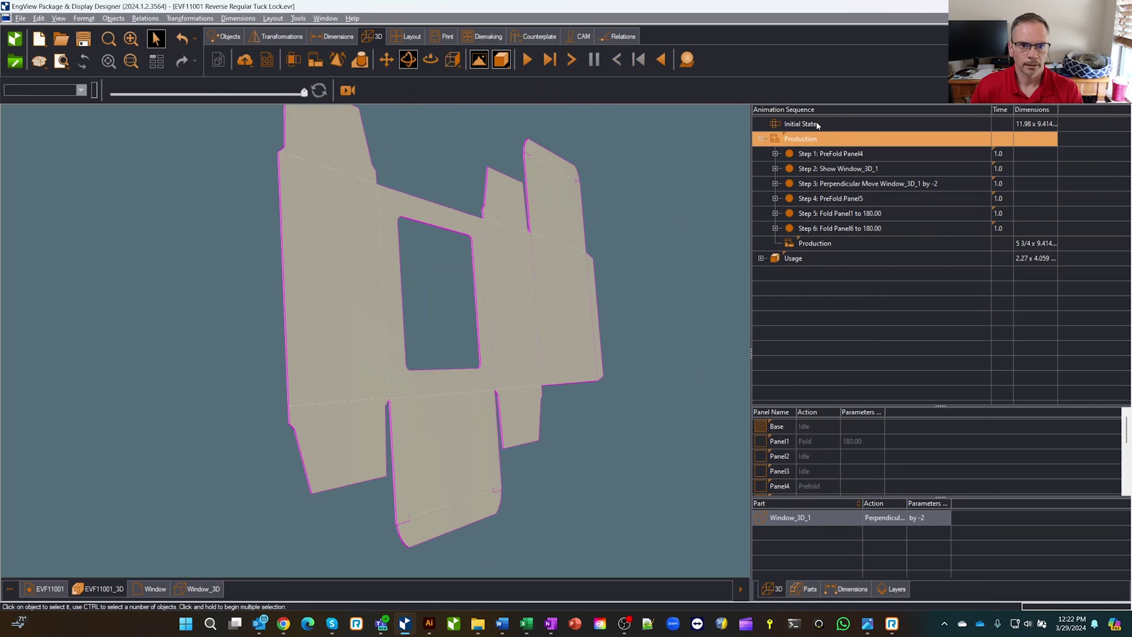
pyautogui.click(818, 125)
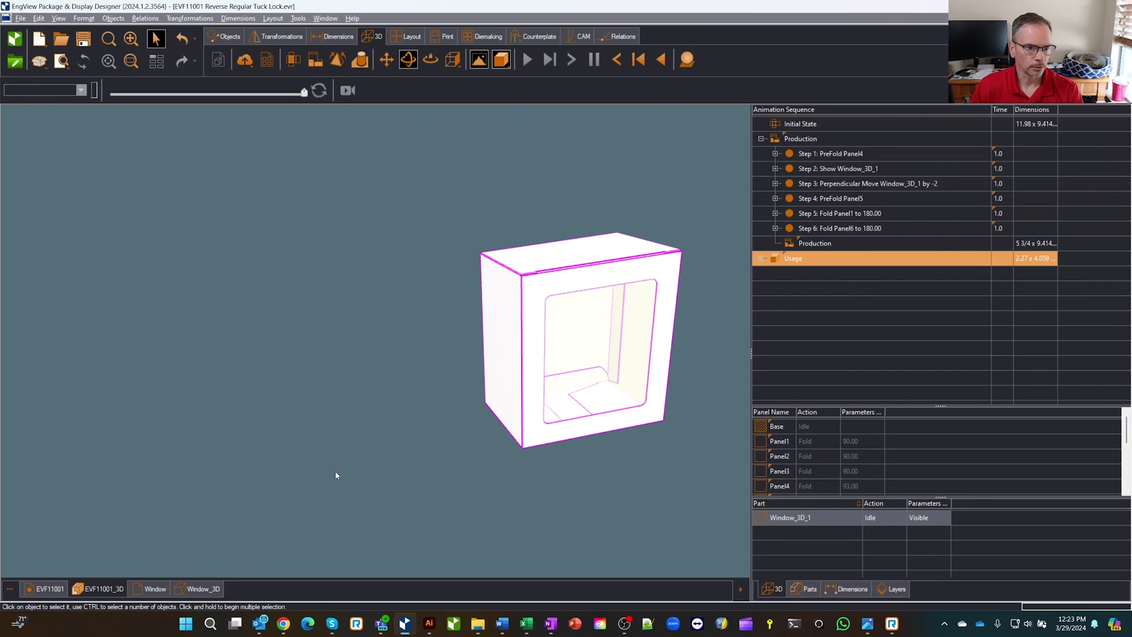
# Step: Display the folded 3D carton without outline edges and fit it to the view with the window facing forward
pyautogui.click(501, 61)
pyautogui.click(511, 81)
pyautogui.moveTo(536, 183); pyautogui.dragTo(627, 230)
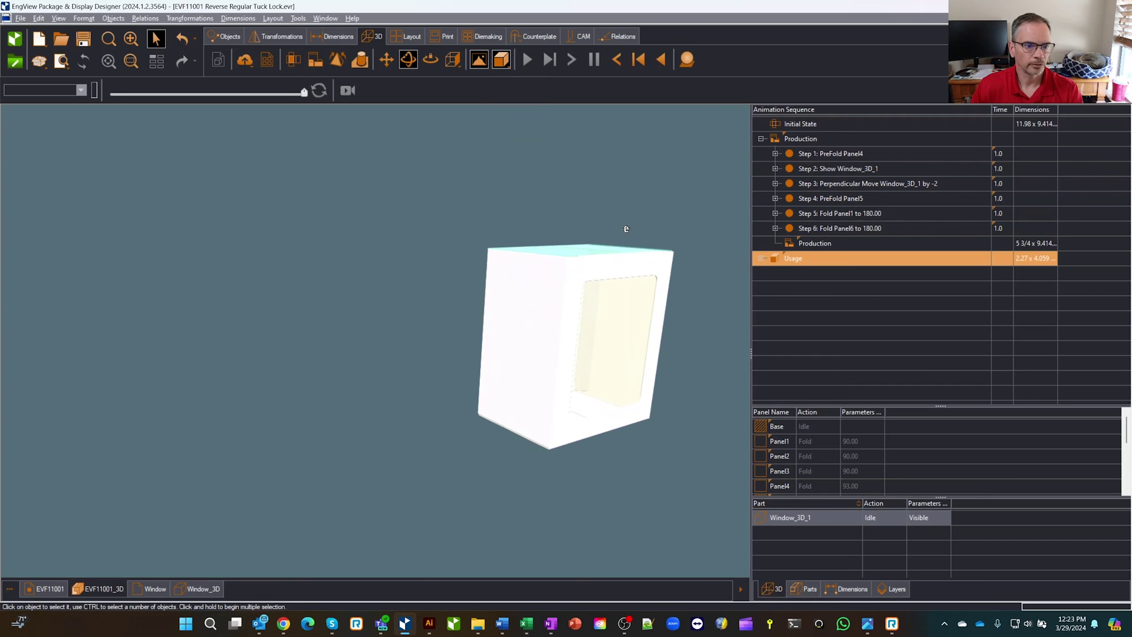
pyautogui.click(135, 39)
pyautogui.moveTo(414, 172); pyautogui.dragTo(316, 457)
pyautogui.scroll(-1, 632, 257)
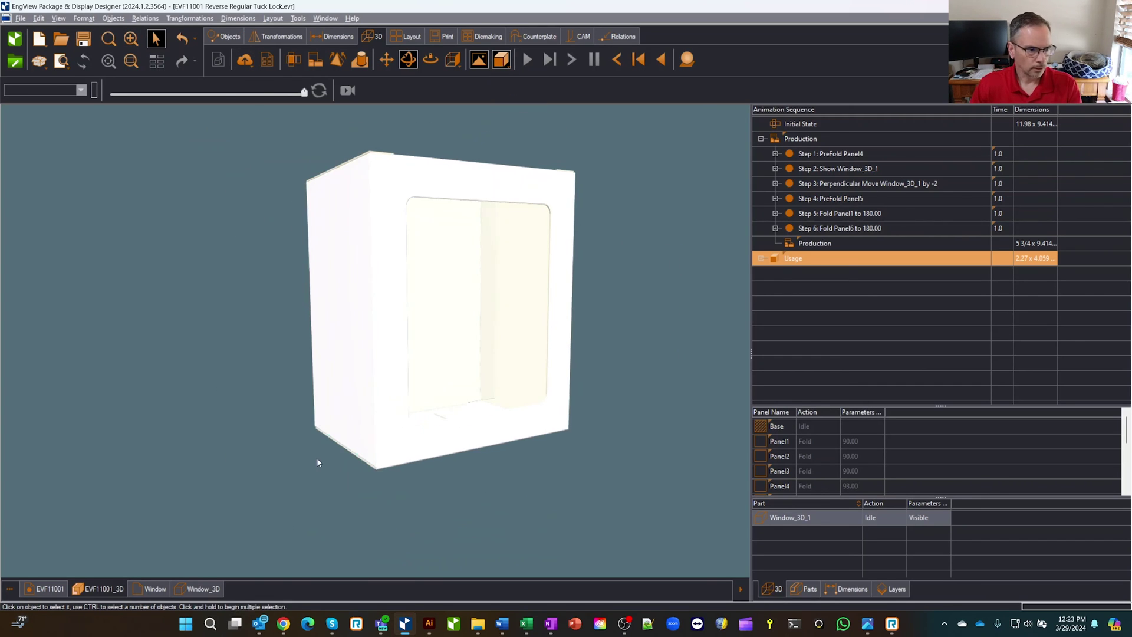
# Step: In the EVF11001 drawing's parameters, set the height H to 6 and the length A to 4
pyautogui.click(50, 588)
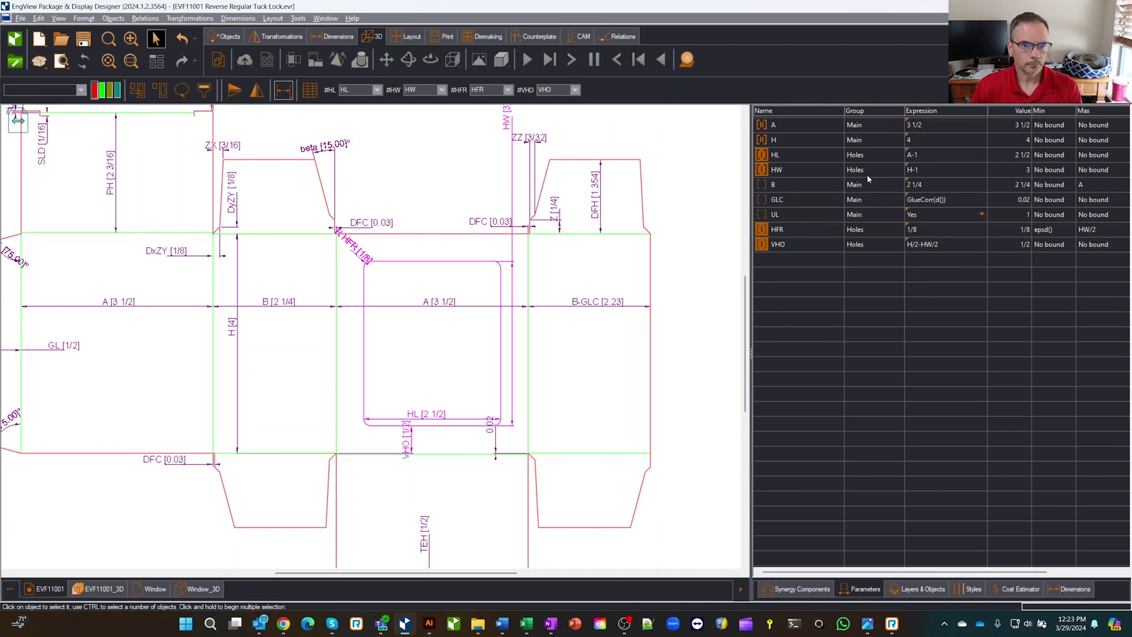
pyautogui.click(928, 140)
pyautogui.write('6')
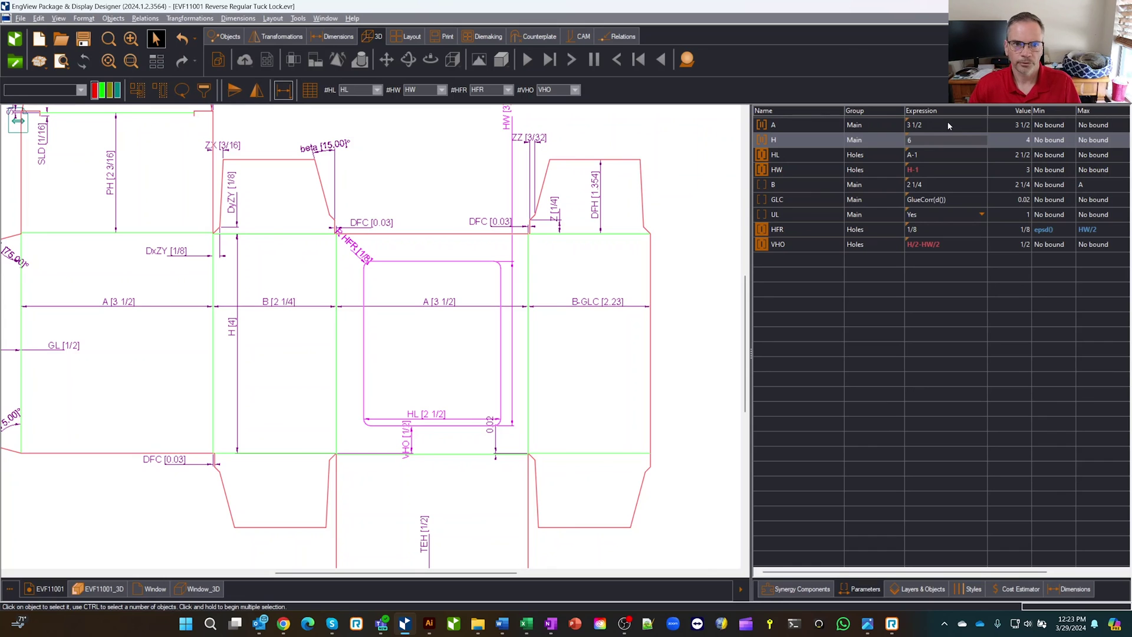
pyautogui.click(947, 124)
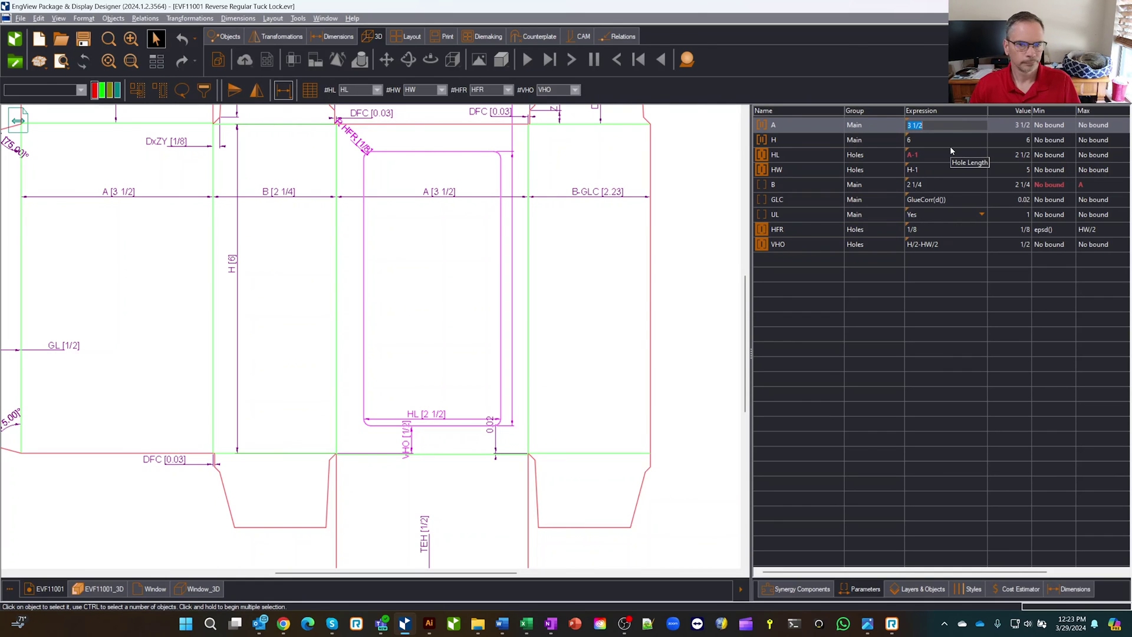
pyautogui.write('4')
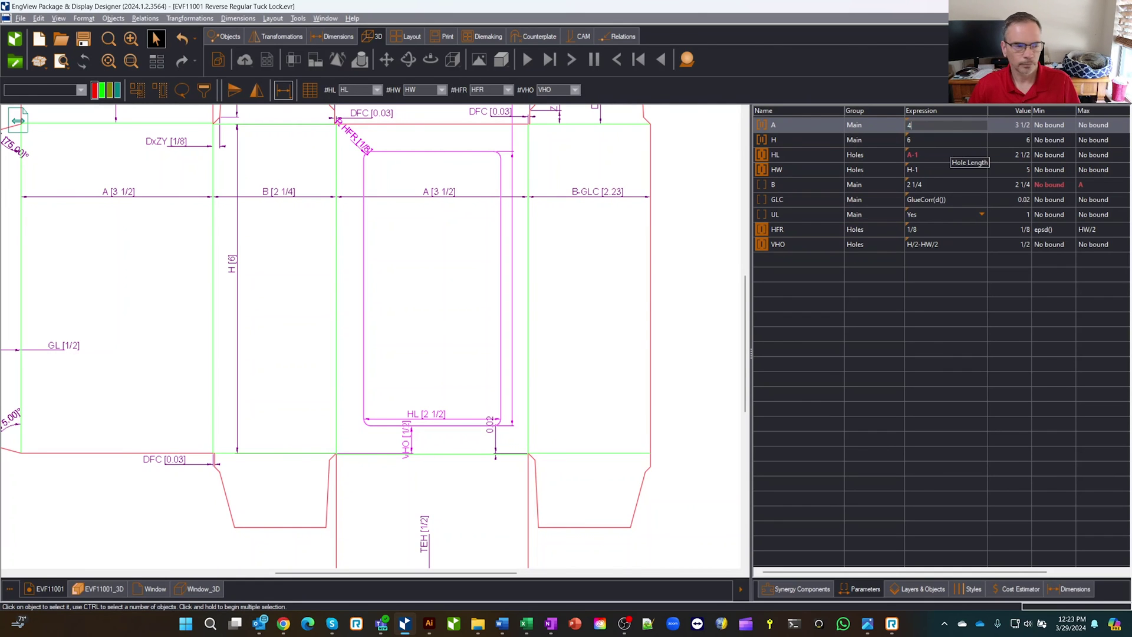
pyautogui.press('Return')
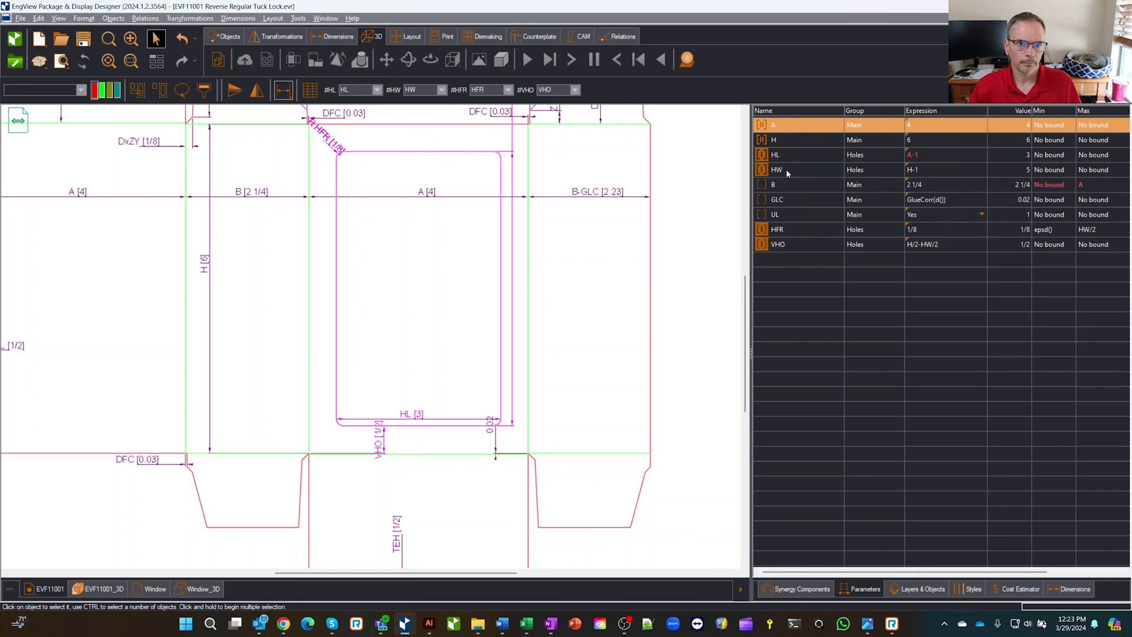
# Step: Make parameter B global and move it above H in the parameter list
pyautogui.click(778, 185)
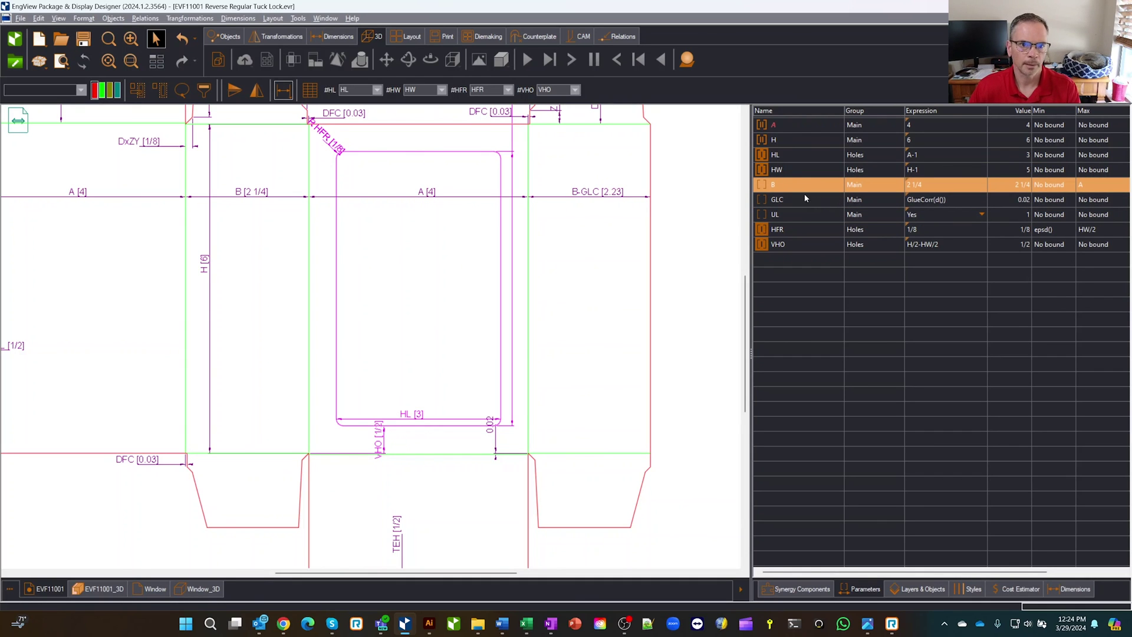
pyautogui.rightClick(790, 188)
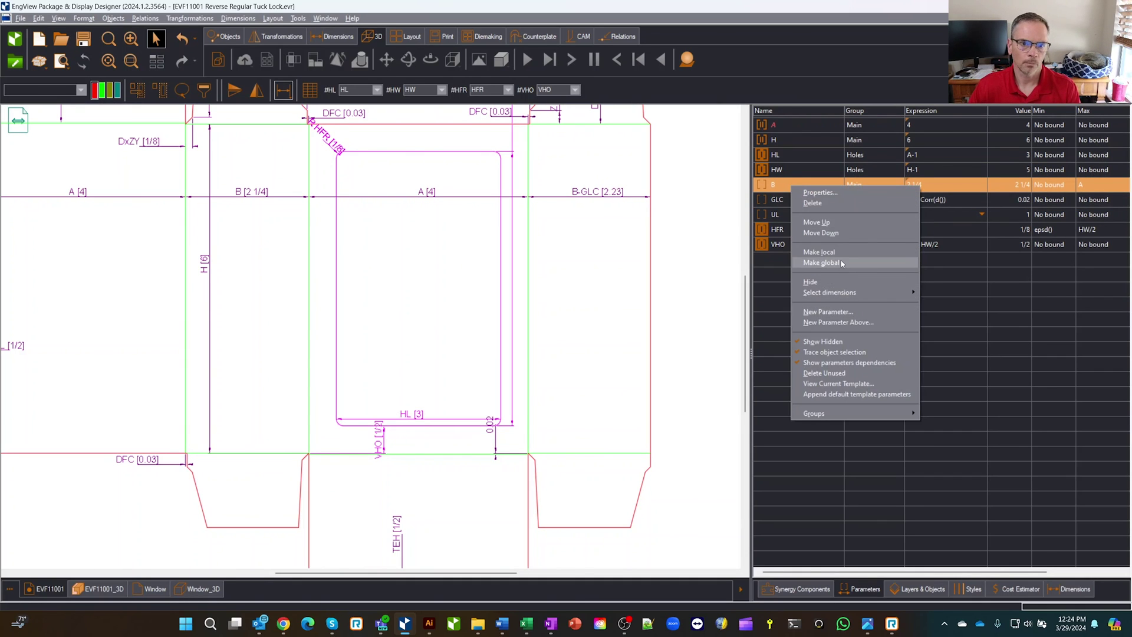
pyautogui.click(842, 263)
pyautogui.click(795, 185)
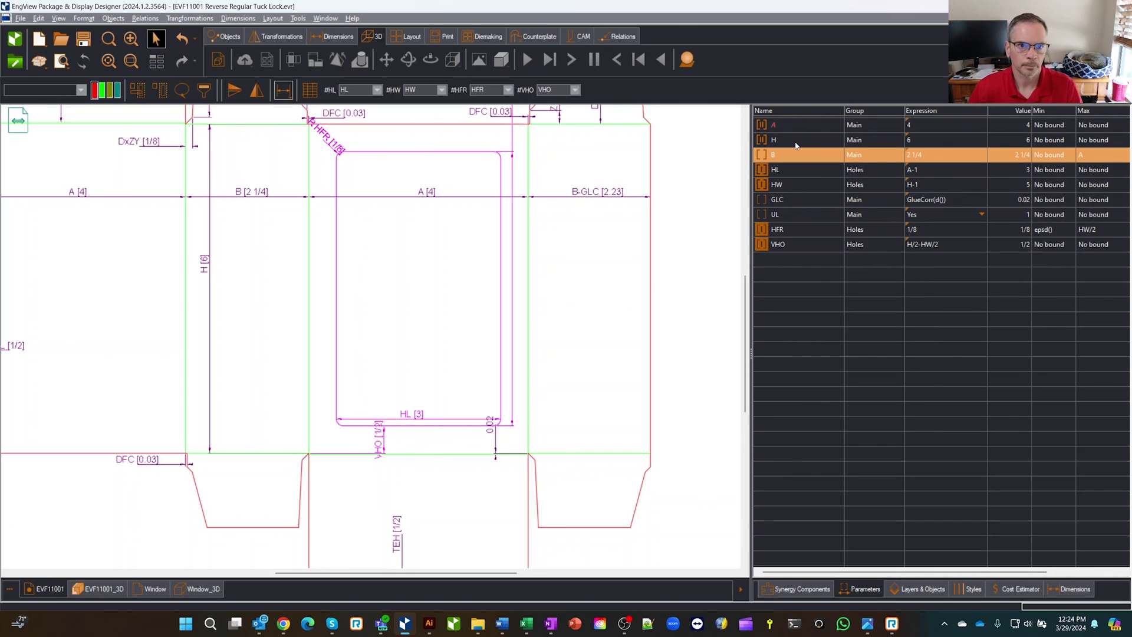
pyautogui.moveTo(795, 146); pyautogui.dragTo(792, 160)
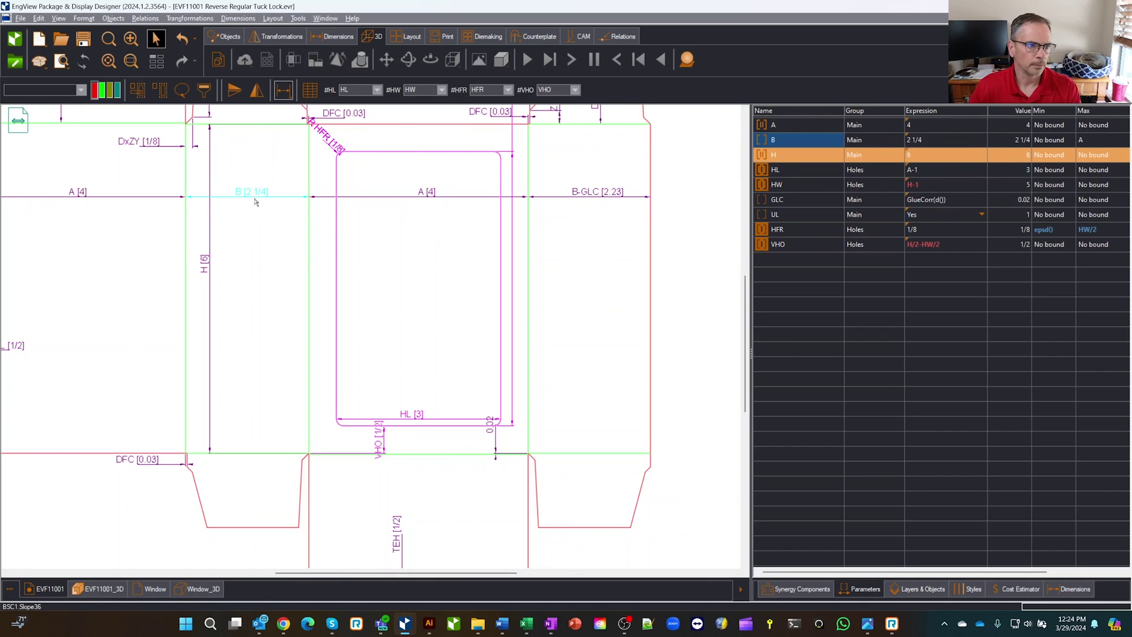
# Step: Set the carton width parameter B to 2
pyautogui.click(938, 139)
pyautogui.write('2')
pyautogui.press('Return')
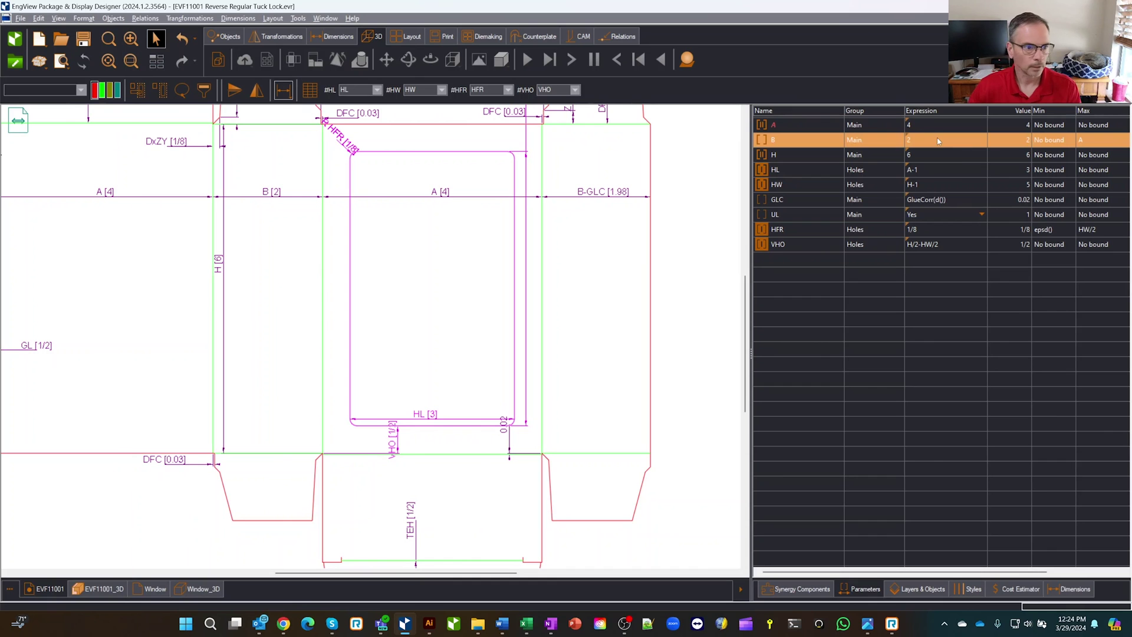
# Step: Update the 3D carton with the new dimensions and check the size of the patch in the Window drawing
pyautogui.click(98, 588)
pyautogui.click(83, 61)
pyautogui.moveTo(424, 136); pyautogui.dragTo(524, 163)
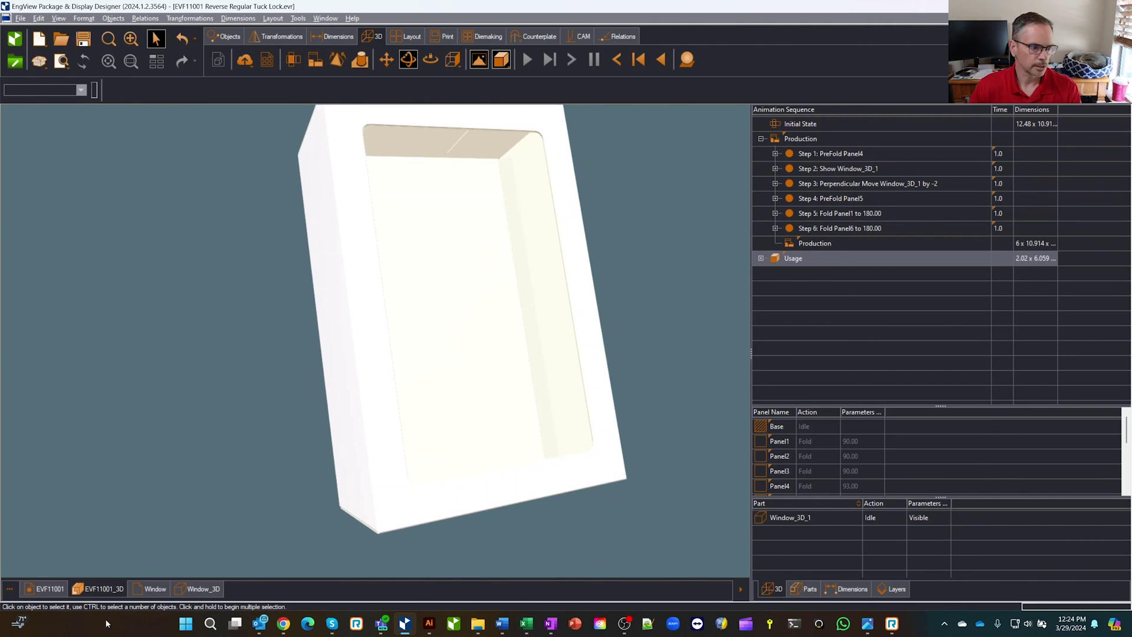
pyautogui.click(154, 589)
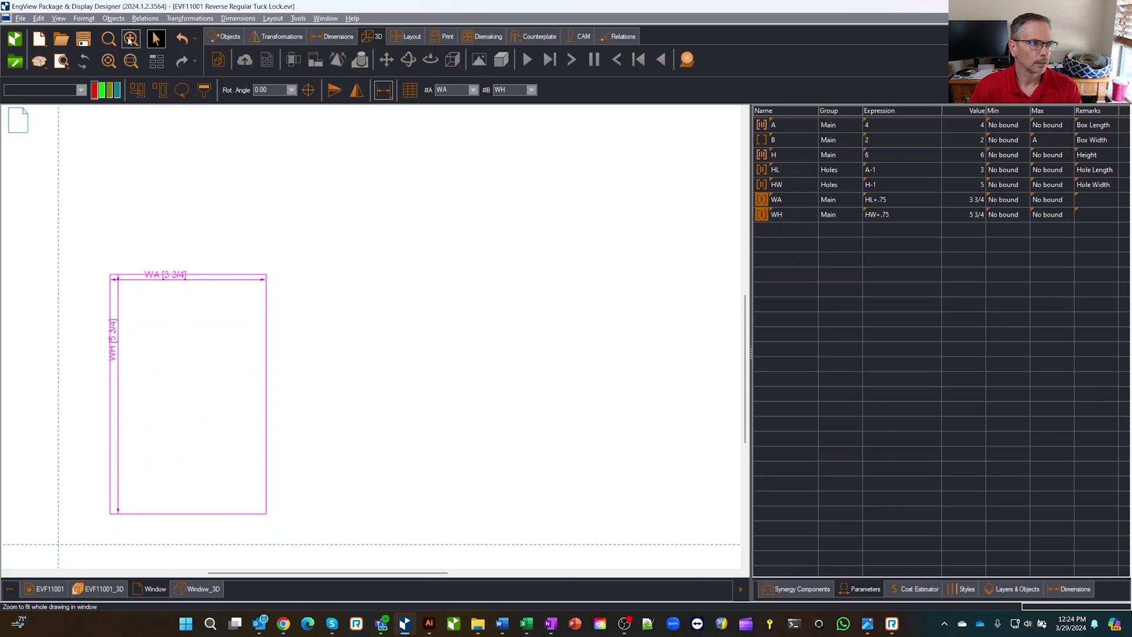
pyautogui.click(129, 40)
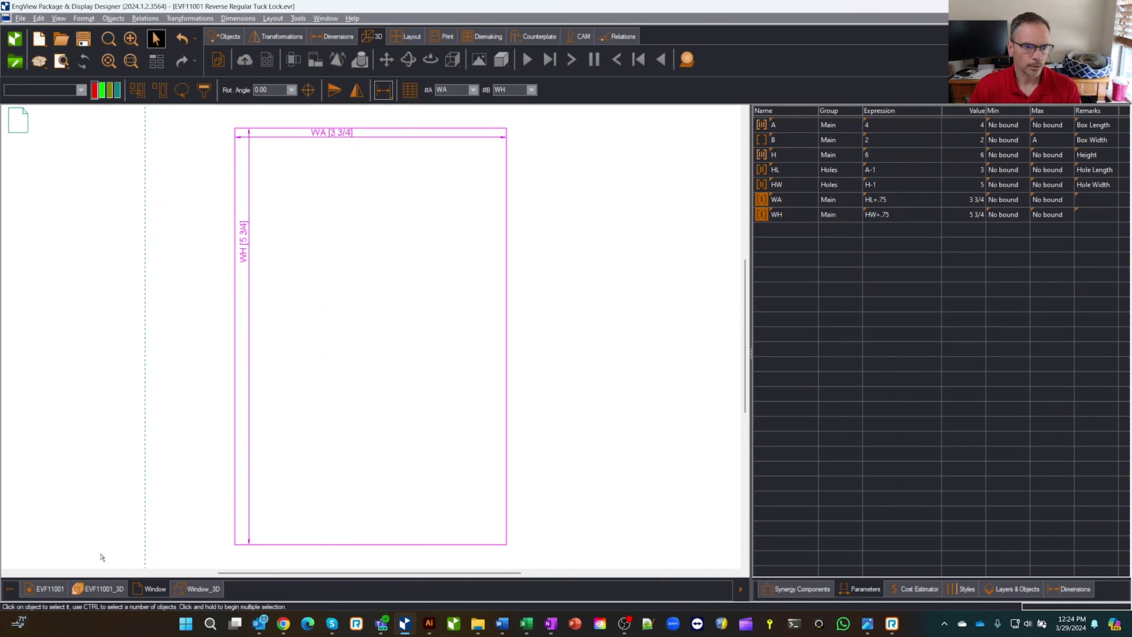
pyautogui.click(99, 589)
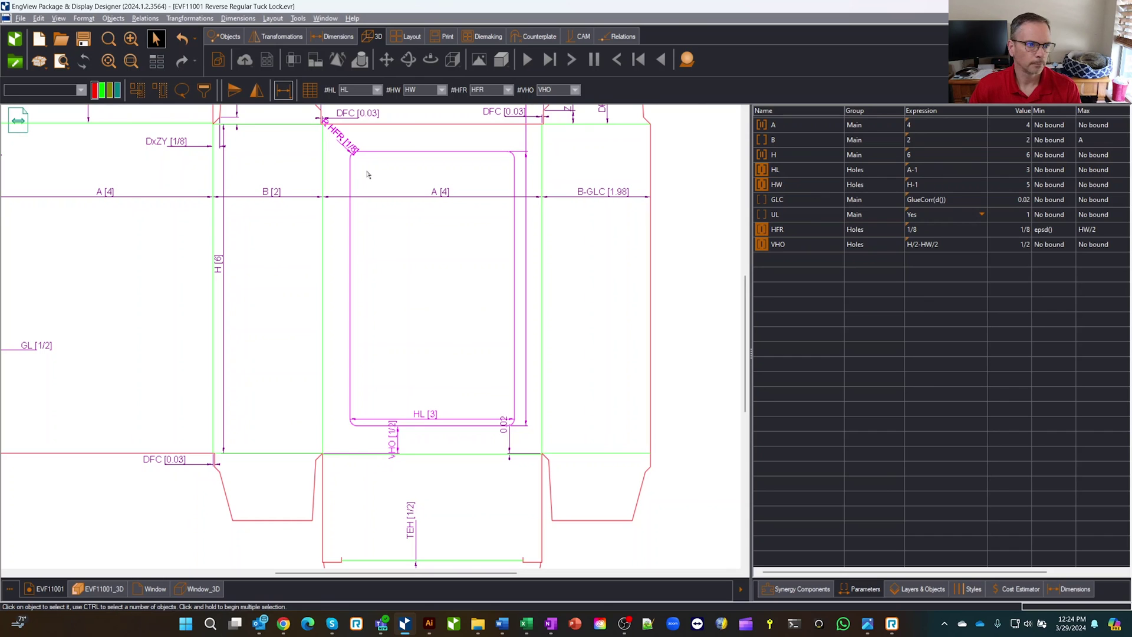
# Step: Add a new expression parameter named WindowBoarder to the Main group of the EVF11001 drawing
pyautogui.rightClick(794, 261)
pyautogui.click(817, 268)
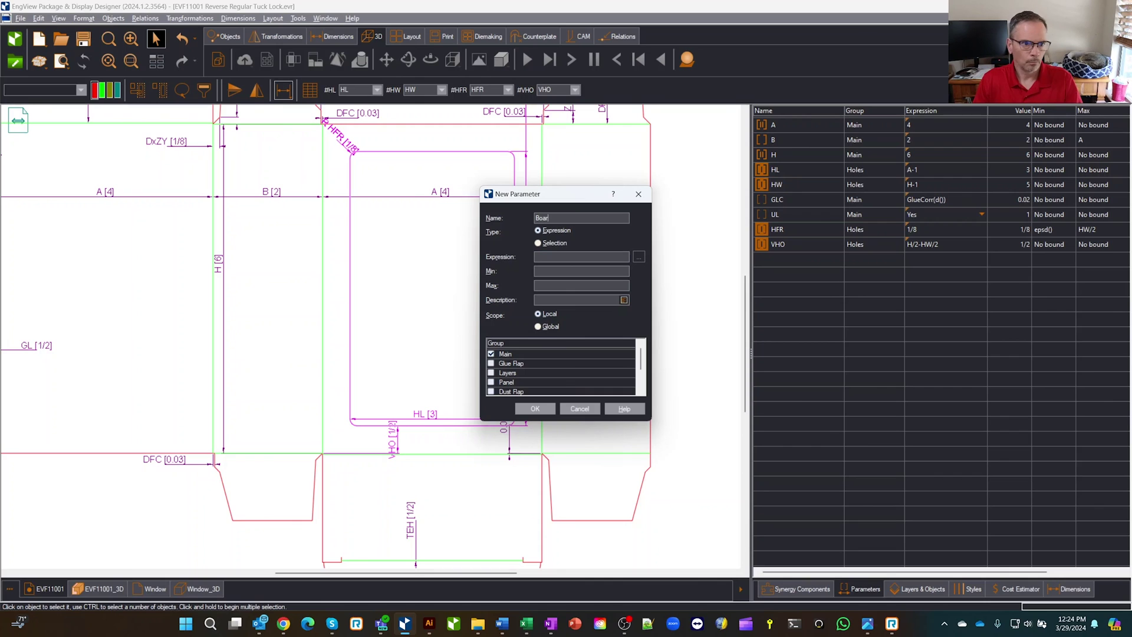
pyautogui.write('in')
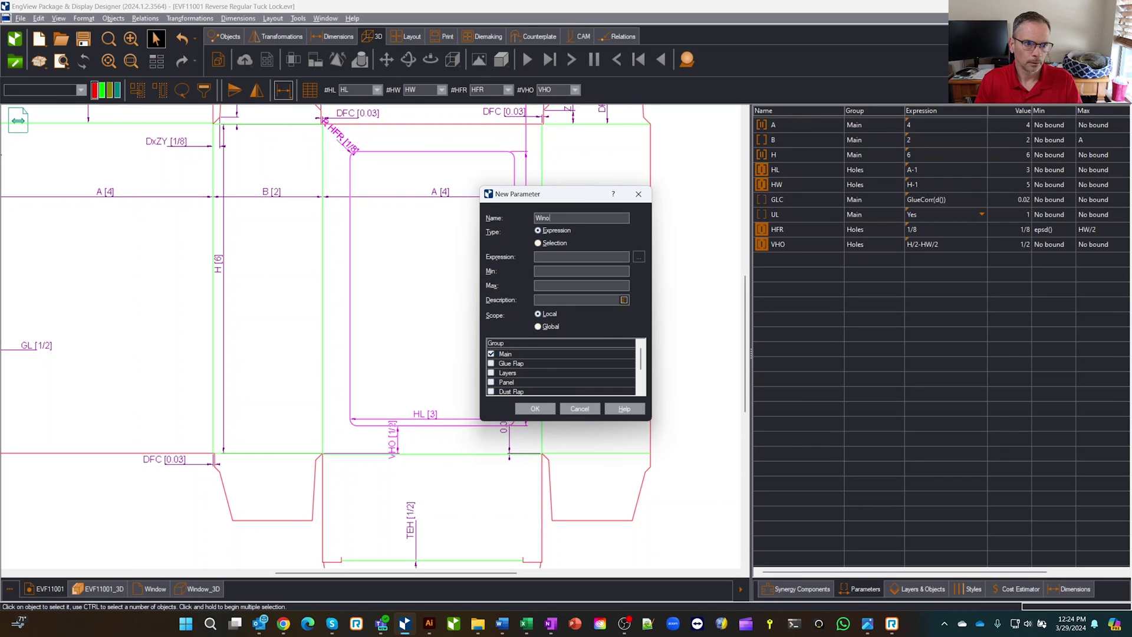
pyautogui.write('dowBoarder')
pyautogui.click(530, 410)
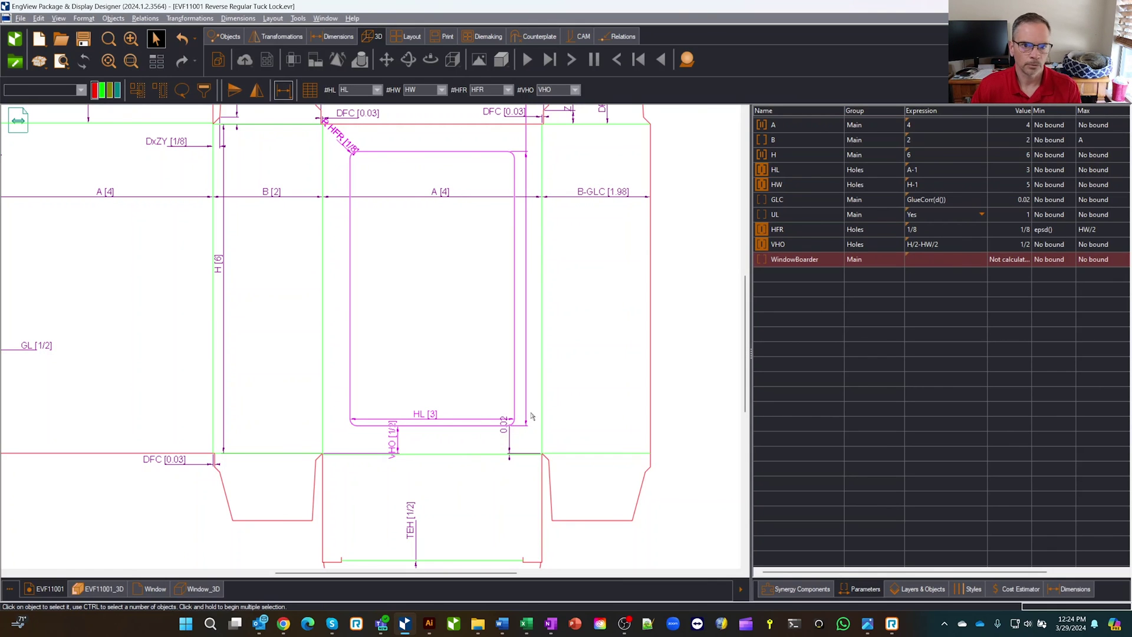
# Step: Make the WindowBoarder parameter global and move it directly above HL in the parameter list
pyautogui.rightClick(800, 263)
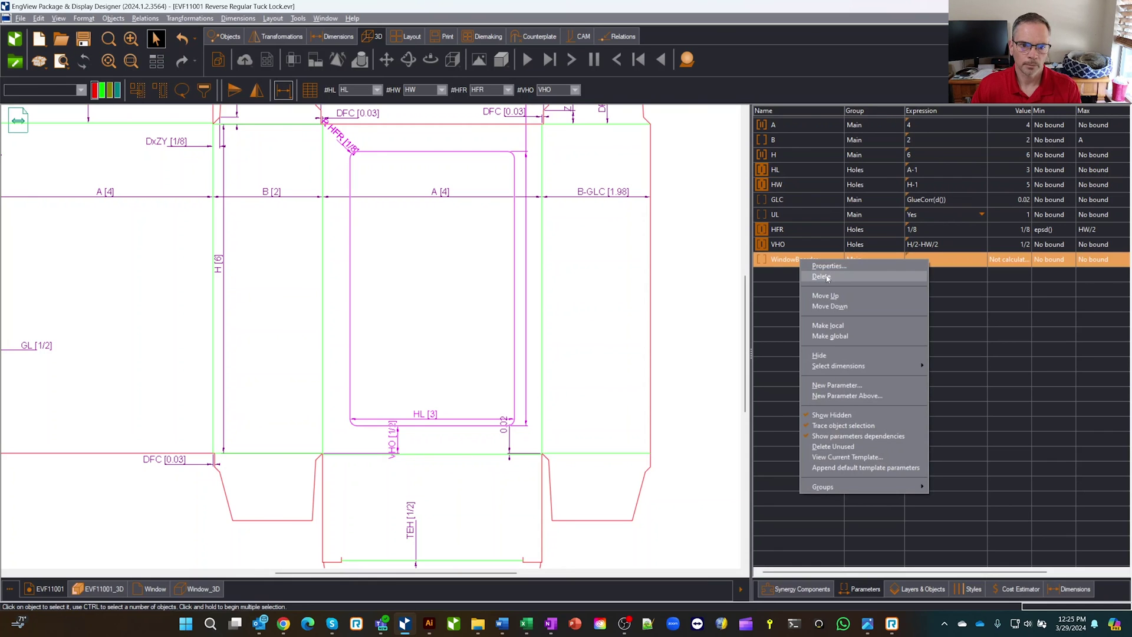
pyautogui.click(840, 341)
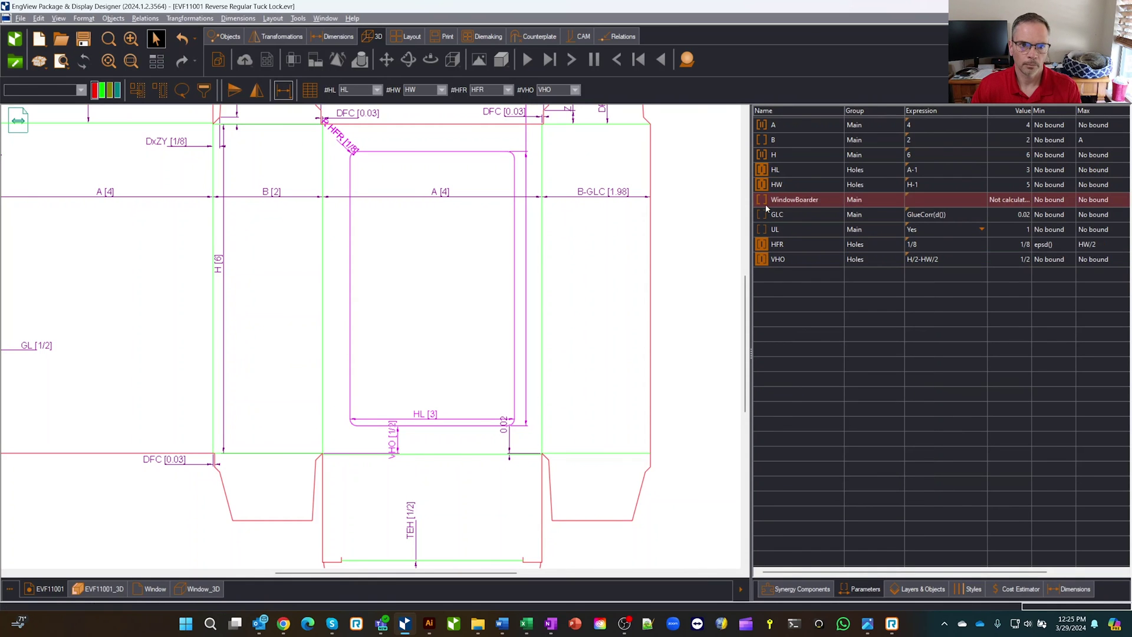
pyautogui.click(790, 202)
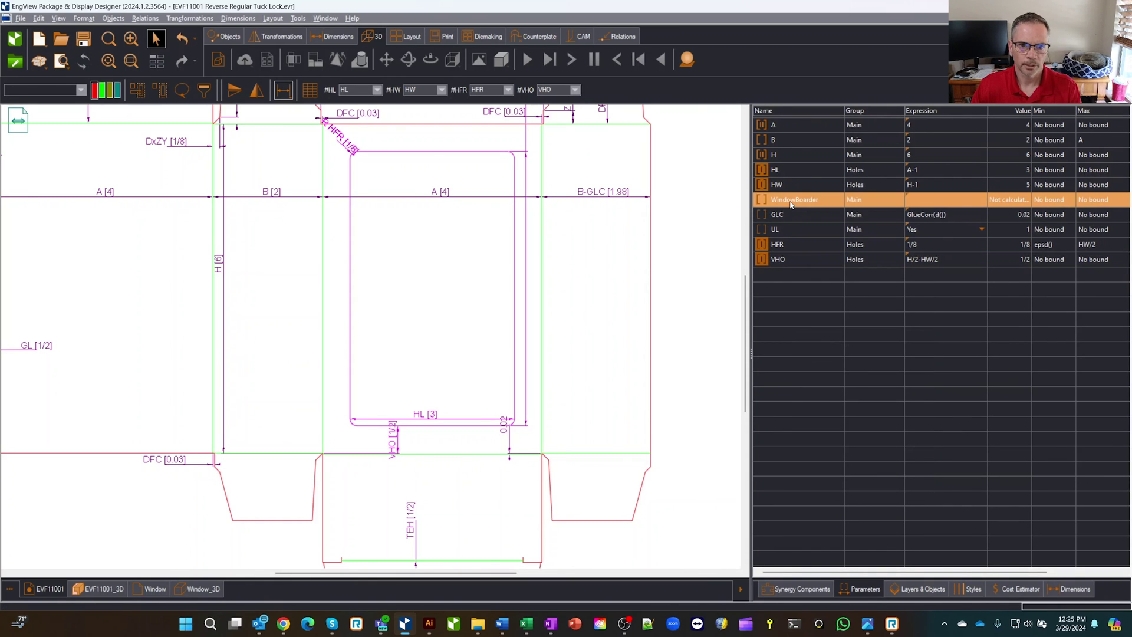
pyautogui.hotkey('ctrl', 'Up')
pyautogui.hotkey('ctrl', 'Up')
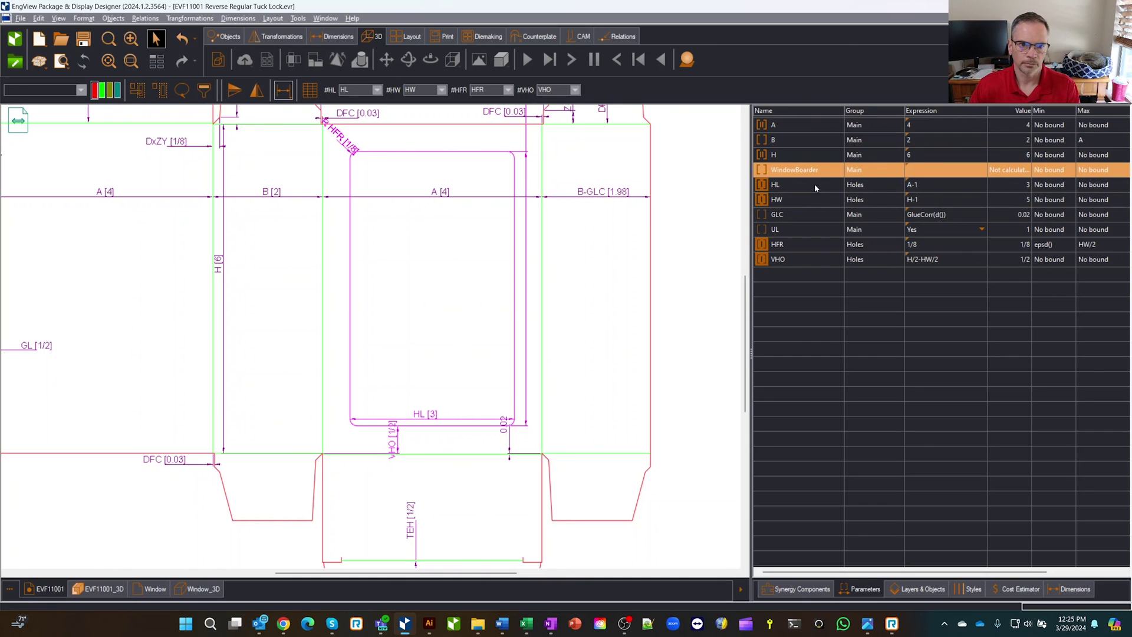
# Step: Set WindowBoarder to 1, and use it to redefine HL as A-WindowBoarder and HW as H-WindowBoarder
pyautogui.click(931, 170)
pyautogui.write('1')
pyautogui.press('Return')
pyautogui.click(933, 186)
pyautogui.press('BackSpace')
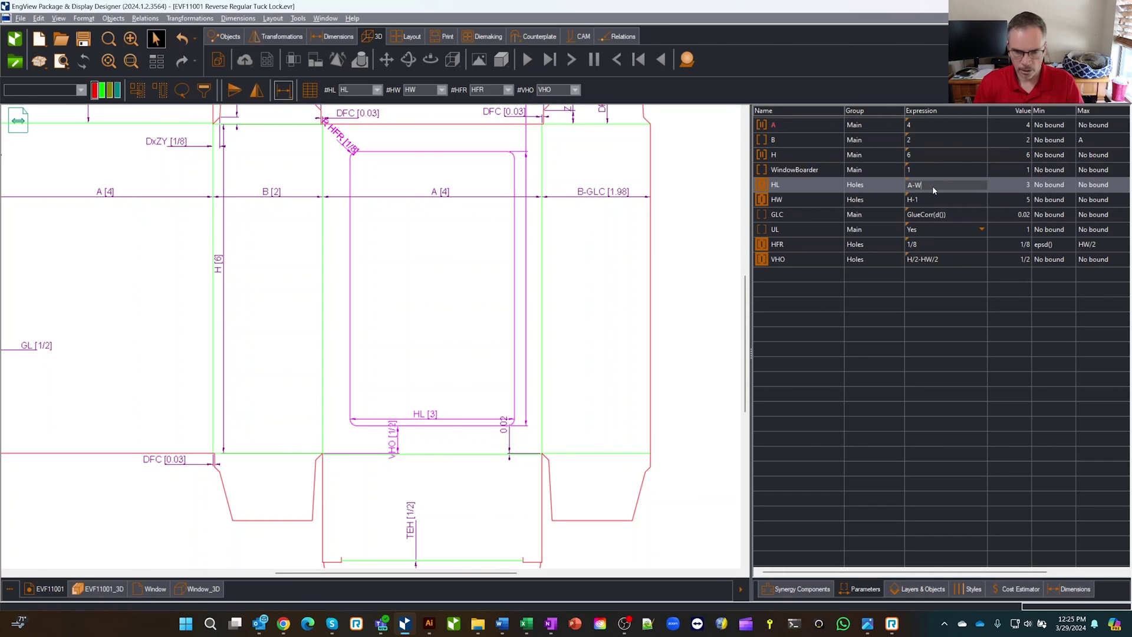
pyautogui.write('W')
pyautogui.click(942, 214)
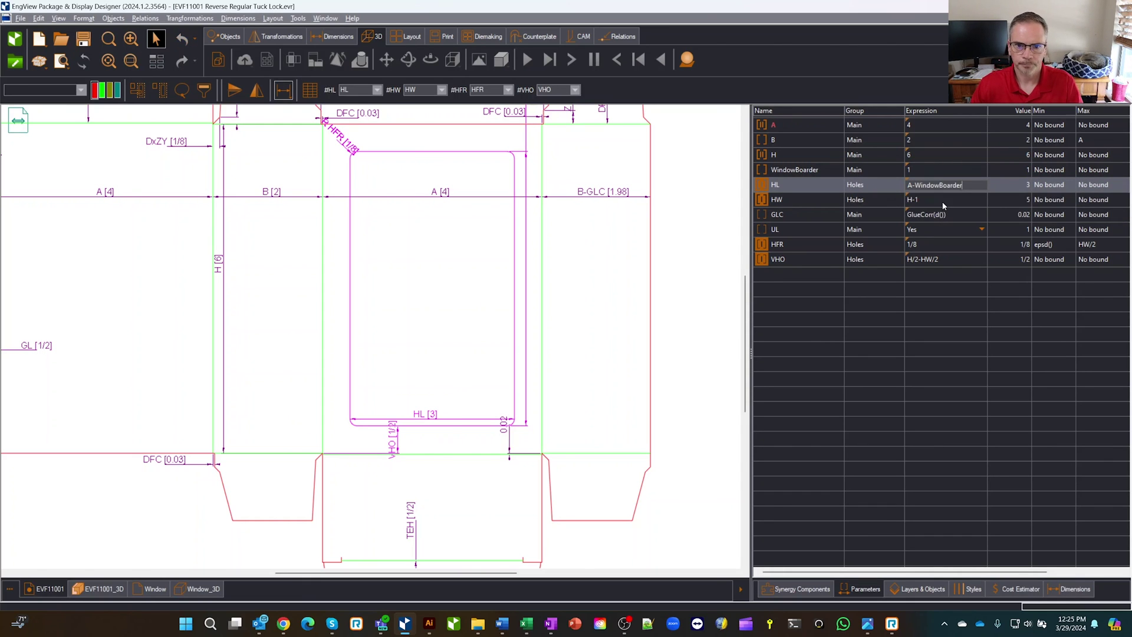
pyautogui.click(943, 201)
pyautogui.click(943, 200)
pyautogui.press('BackSpace')
pyautogui.write('W')
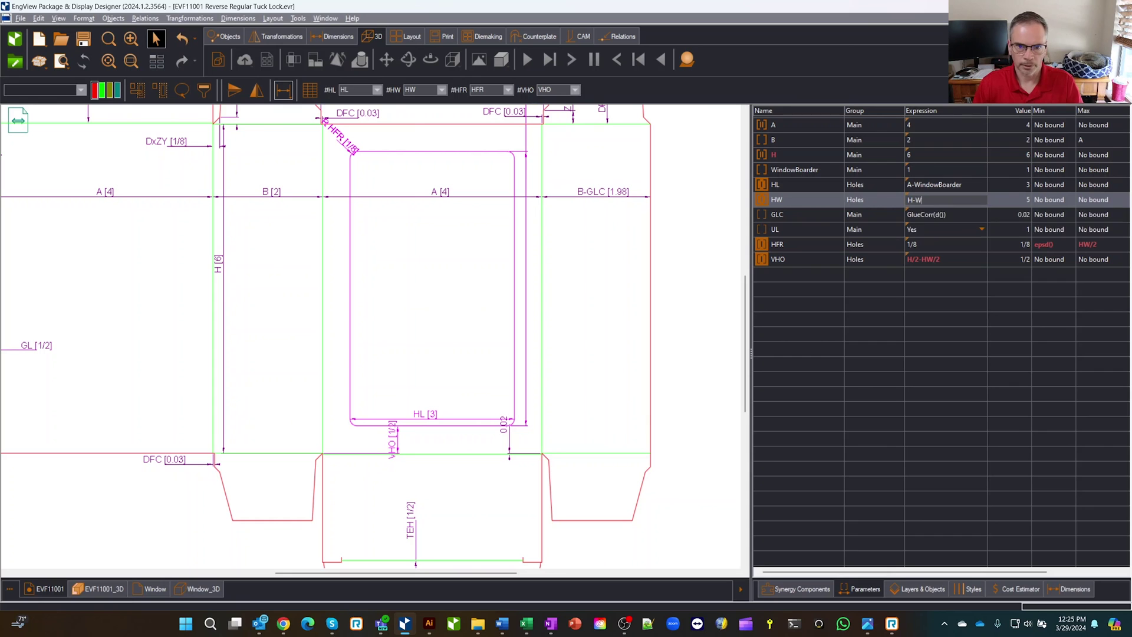
pyautogui.click(929, 229)
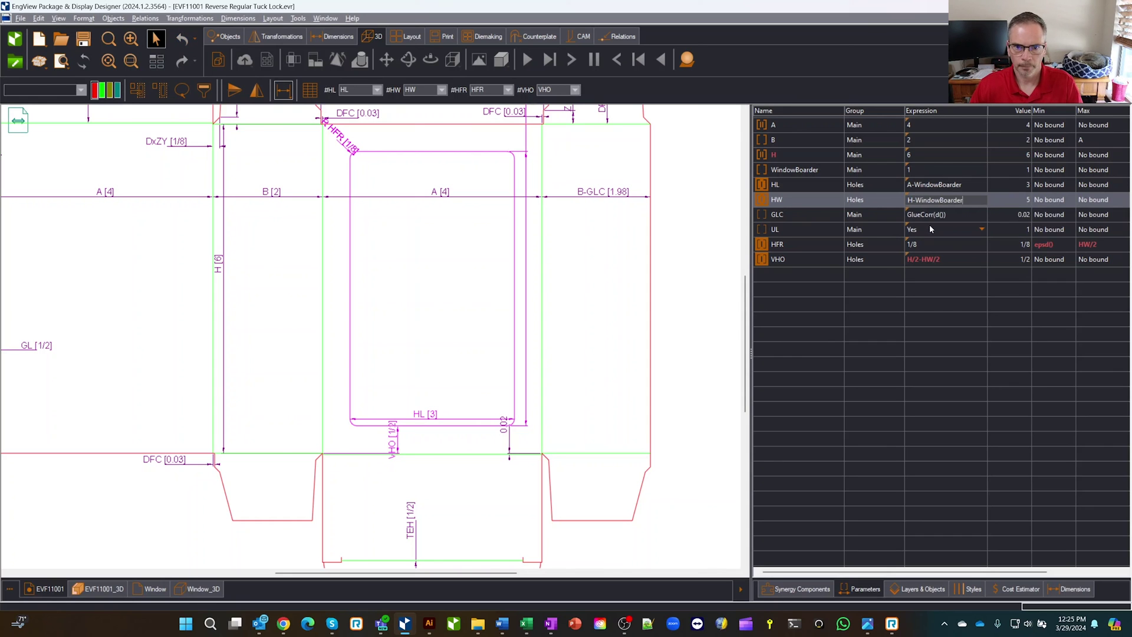
# Step: Set WindowBoarder to 1.5 to widen the border around the window hole
pyautogui.click(947, 170)
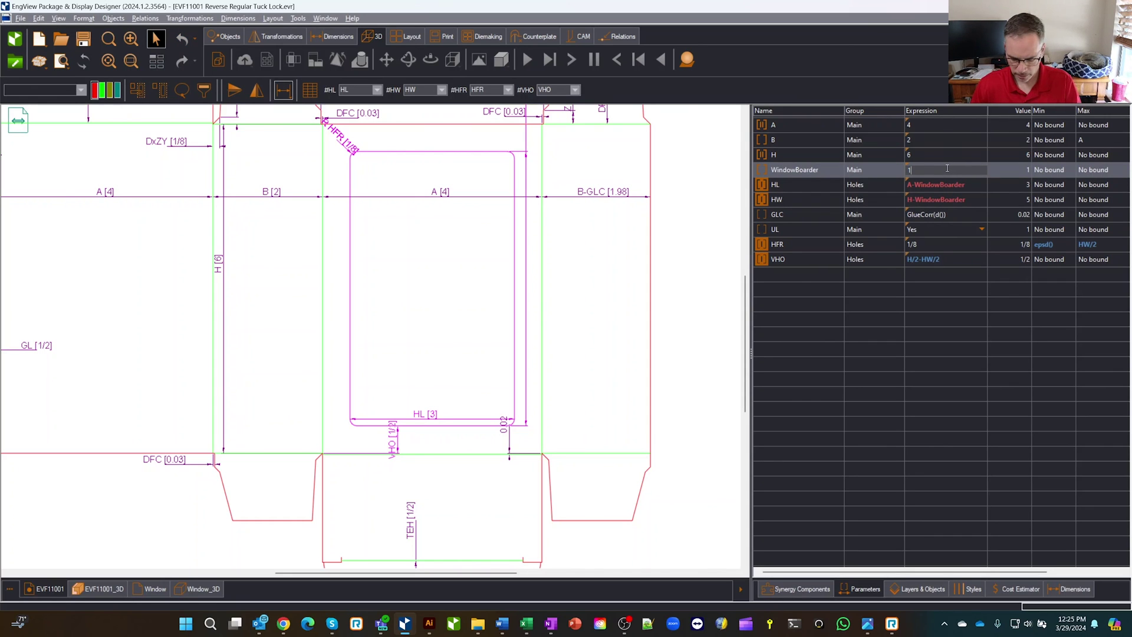
pyautogui.write('.5')
pyautogui.press('Return')
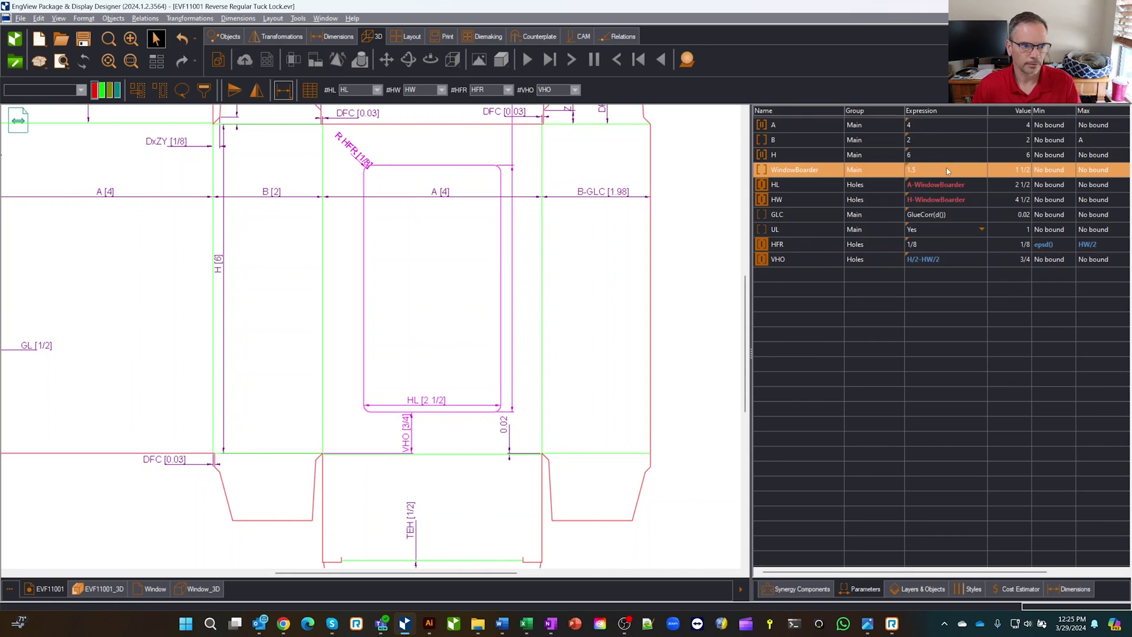
# Step: Check how the changed window border affects the 3D carton, the Window patch drawing and its 3D model, and return to the EVF11001 drawing
pyautogui.click(100, 589)
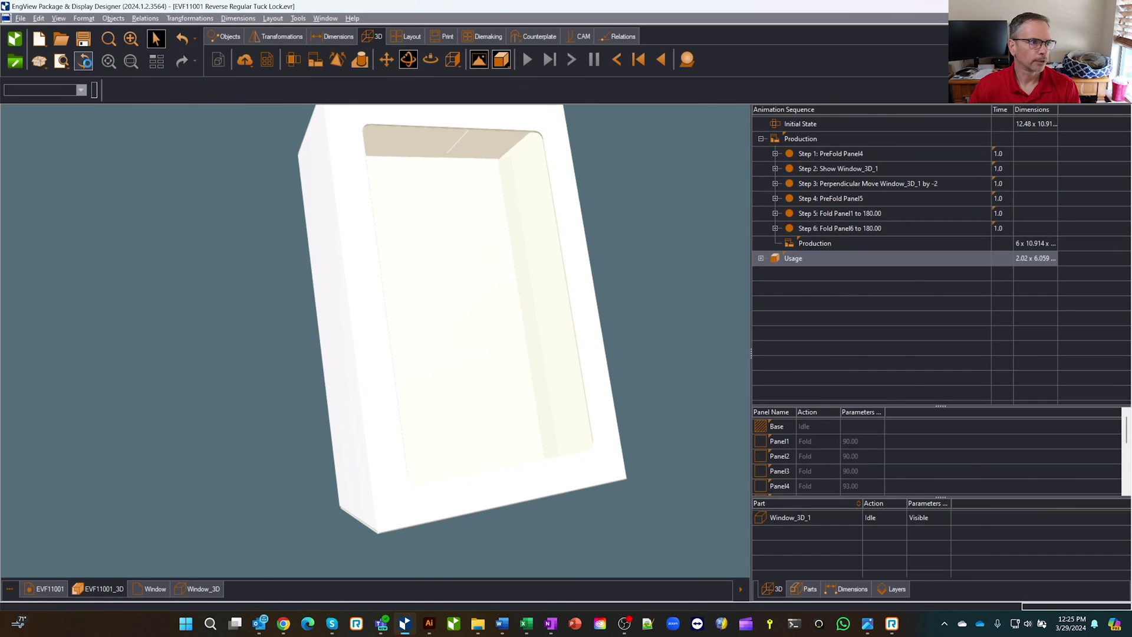
pyautogui.click(153, 589)
pyautogui.click(198, 589)
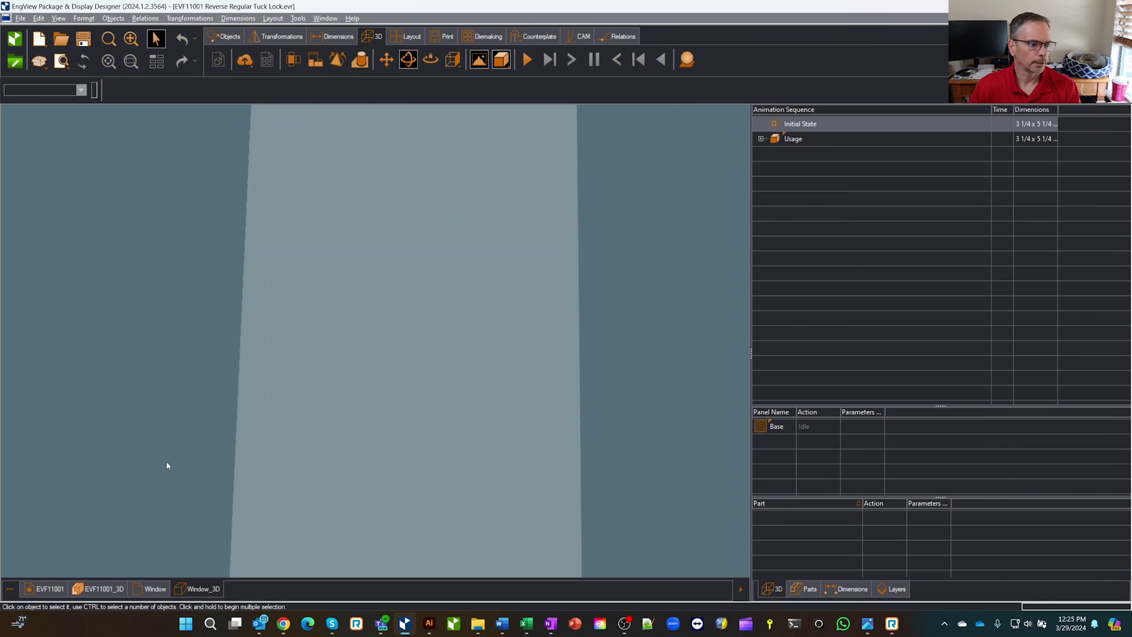
pyautogui.click(156, 587)
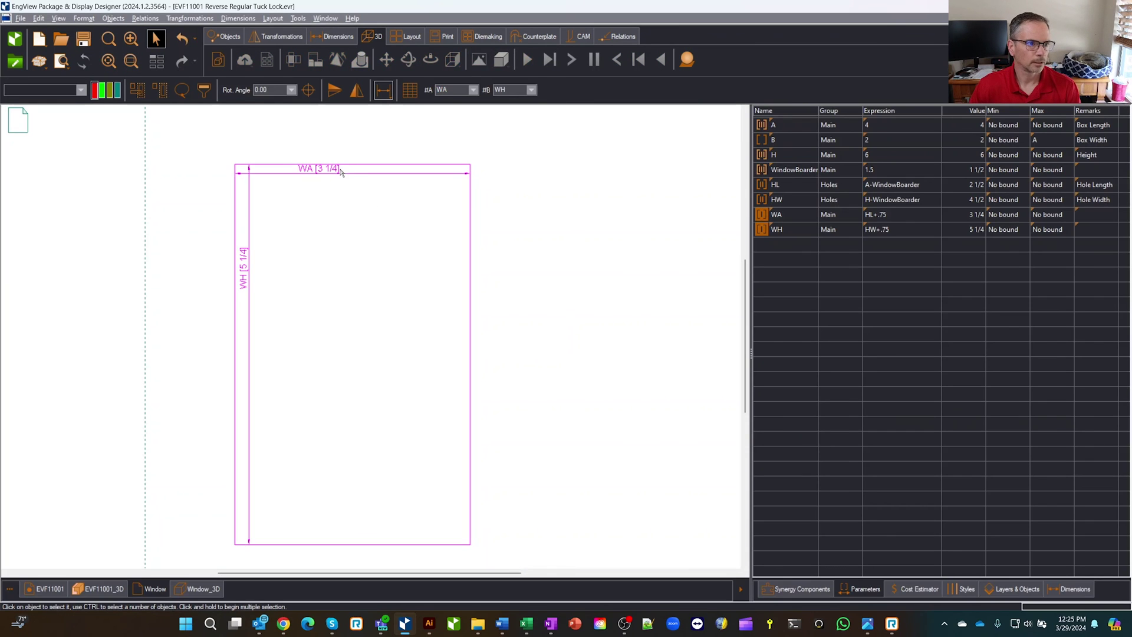
pyautogui.click(140, 50)
pyautogui.moveTo(570, 267)
pyautogui.mouseDown()
pyautogui.moveTo(456, 445)
pyautogui.moveTo(207, 552)
pyautogui.mouseUp()
pyautogui.click(47, 589)
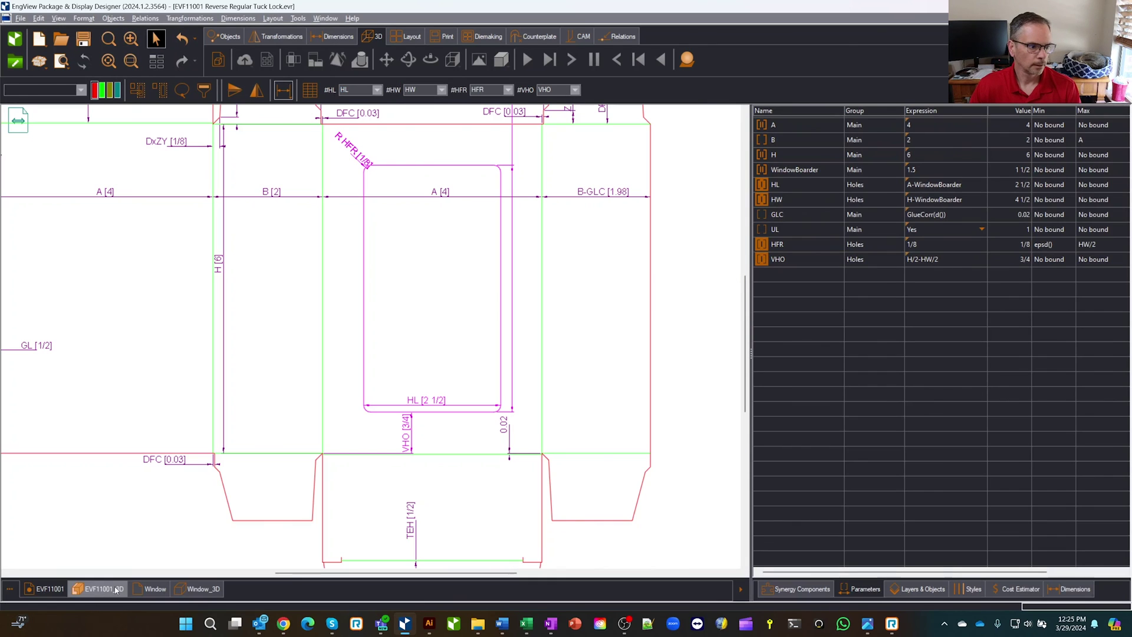